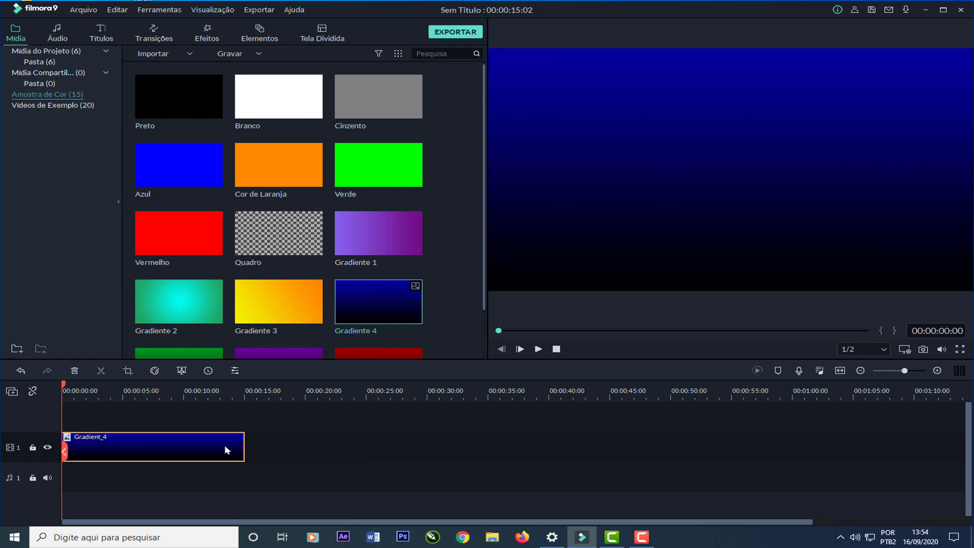
Step: Set the Gradient_4 clip's duration to 00:00:15:00 and fit the whole clip in the timeline view
{"action": "right_click", "coordinate": [223, 446]}
{"action": "left_click", "coordinate": [245, 290]}
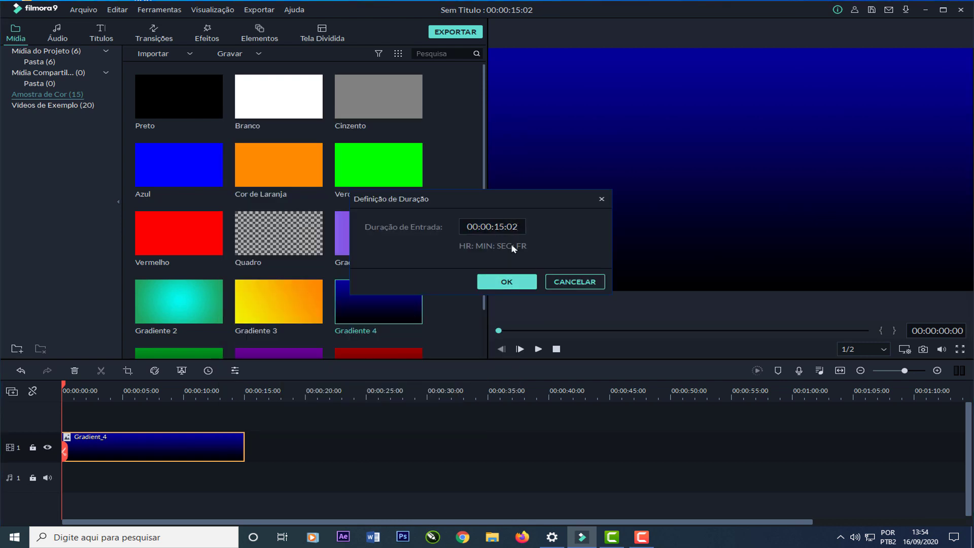
{"action": "key", "text": "BackSpace"}
{"action": "type", "text": "0"}
{"action": "left_click", "coordinate": [519, 284]}
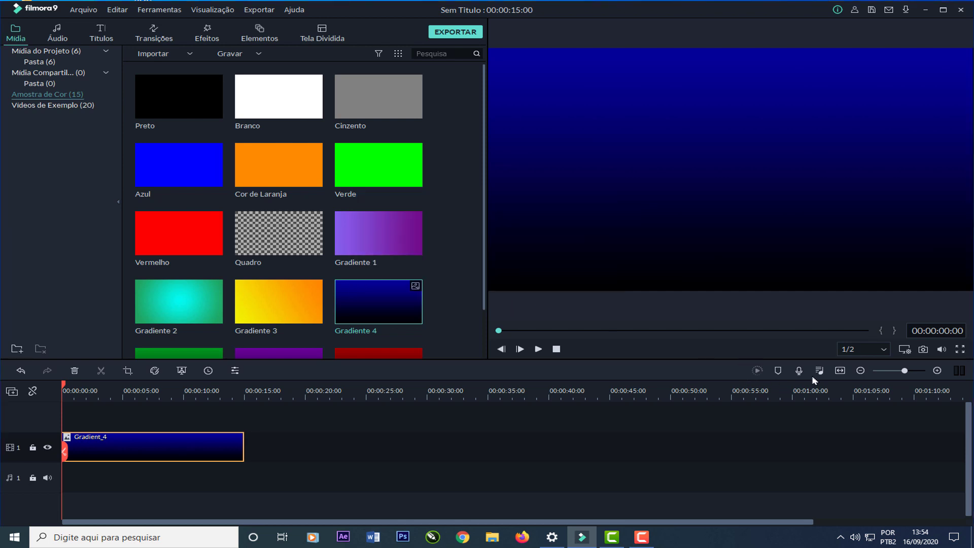
{"action": "left_click", "coordinate": [840, 372]}
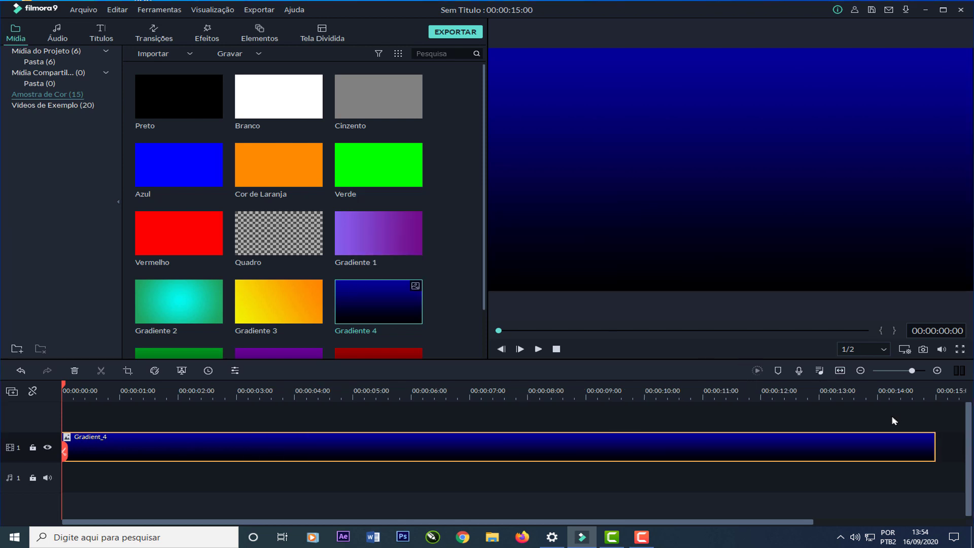
Step: Apply the Vinheta 8 preset to the Gradient_4 clip through the advanced colour correction and confirm the colour settings
{"action": "double_click", "coordinate": [517, 449]}
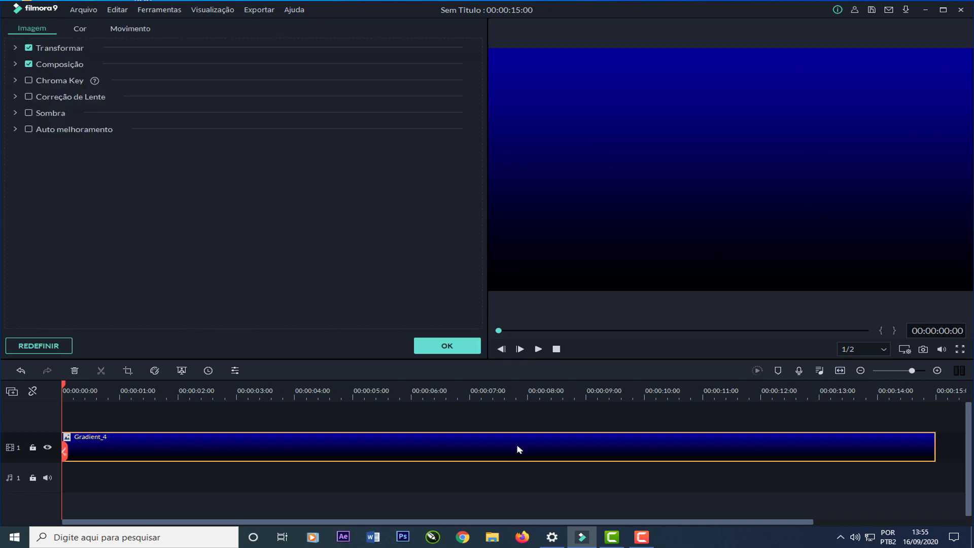
{"action": "left_click", "coordinate": [81, 34]}
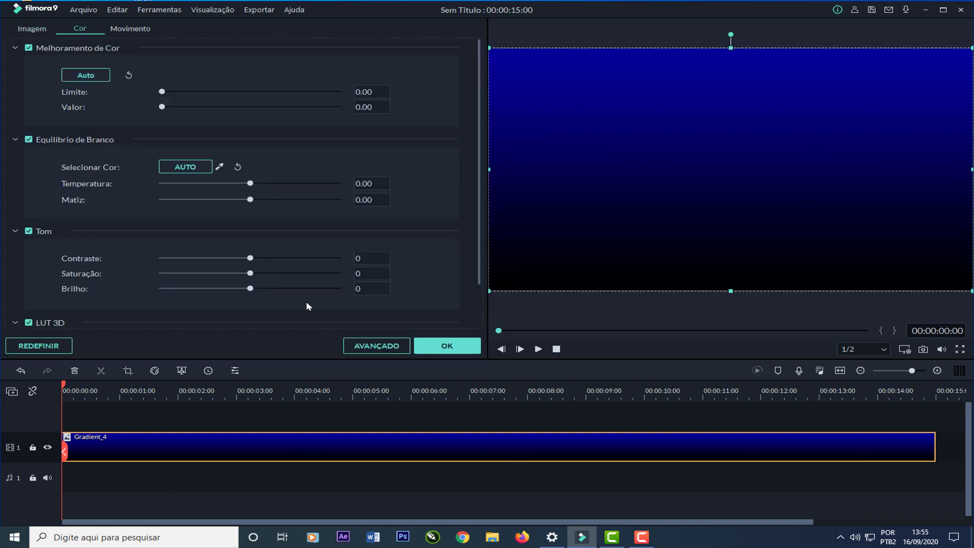
{"action": "left_click", "coordinate": [376, 346]}
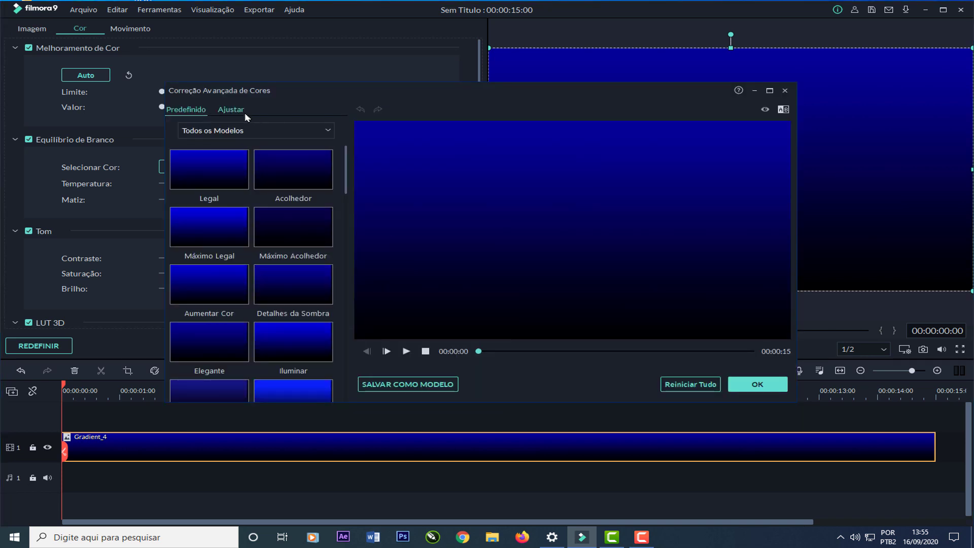
{"action": "left_click_drag", "start_coordinate": [349, 169], "coordinate": [348, 322]}
{"action": "scroll", "coordinate": [299, 213], "scroll_direction": "up", "scroll_amount": 2}
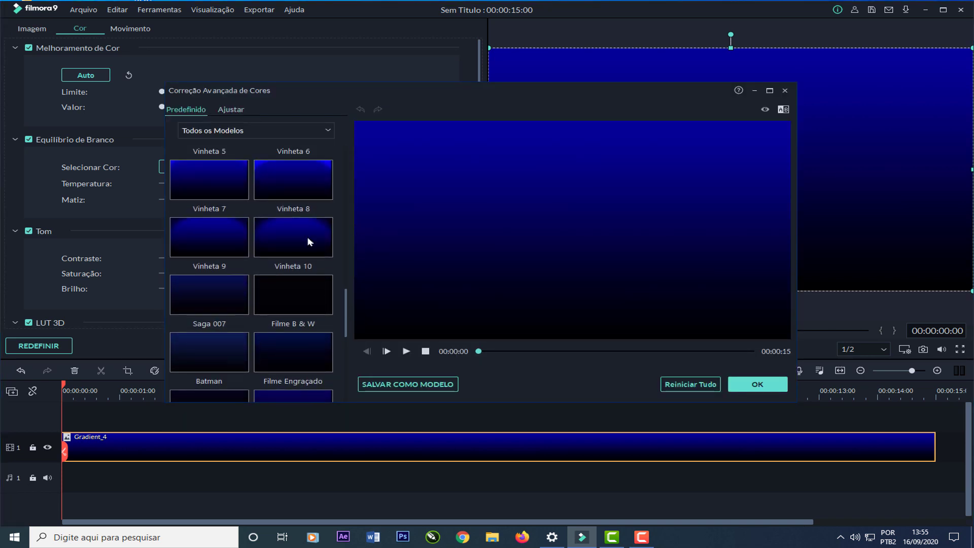
{"action": "left_click", "coordinate": [296, 188]}
{"action": "left_click", "coordinate": [756, 384]}
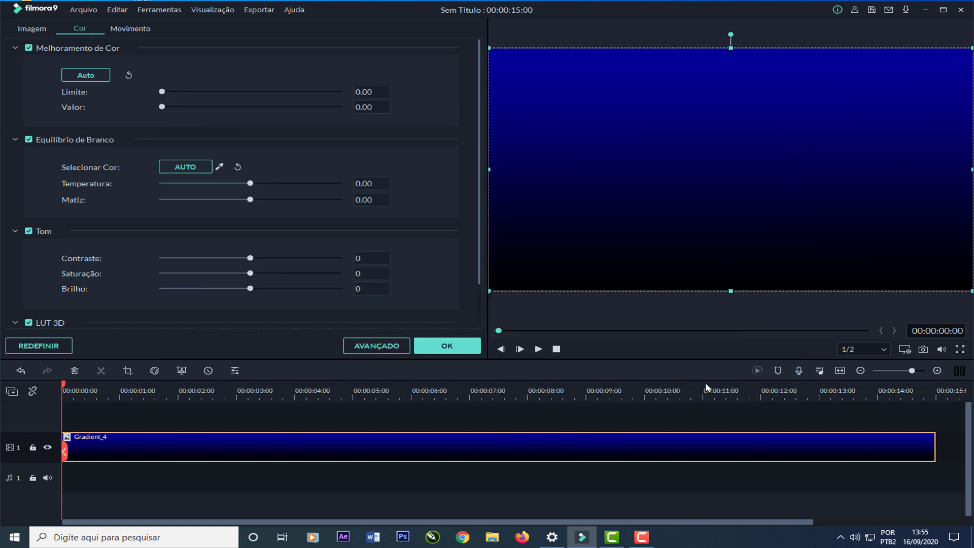
{"action": "left_click", "coordinate": [447, 346]}
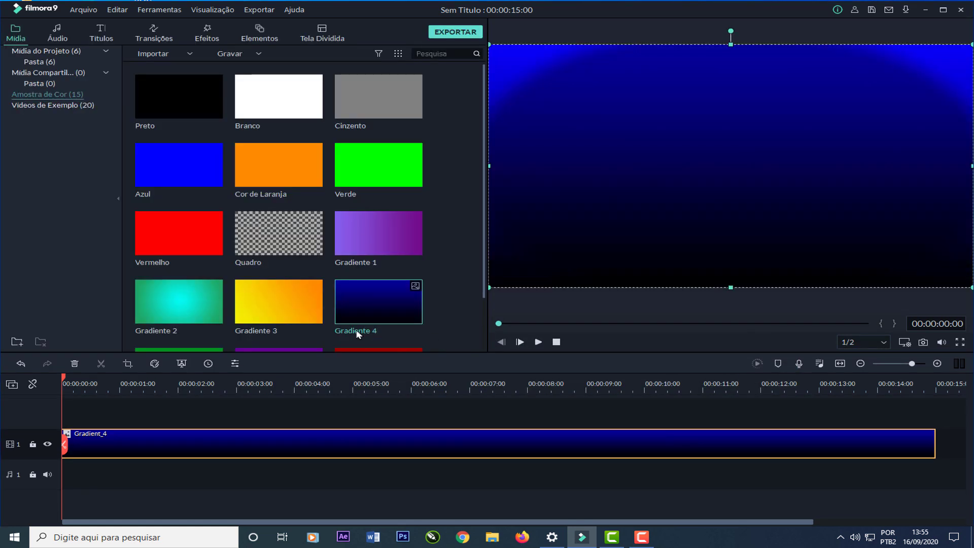
Step: Place the city skyline image on a track above the gradient, starting at zero and extended to the gradient's 15-second end
{"action": "left_click", "coordinate": [43, 53]}
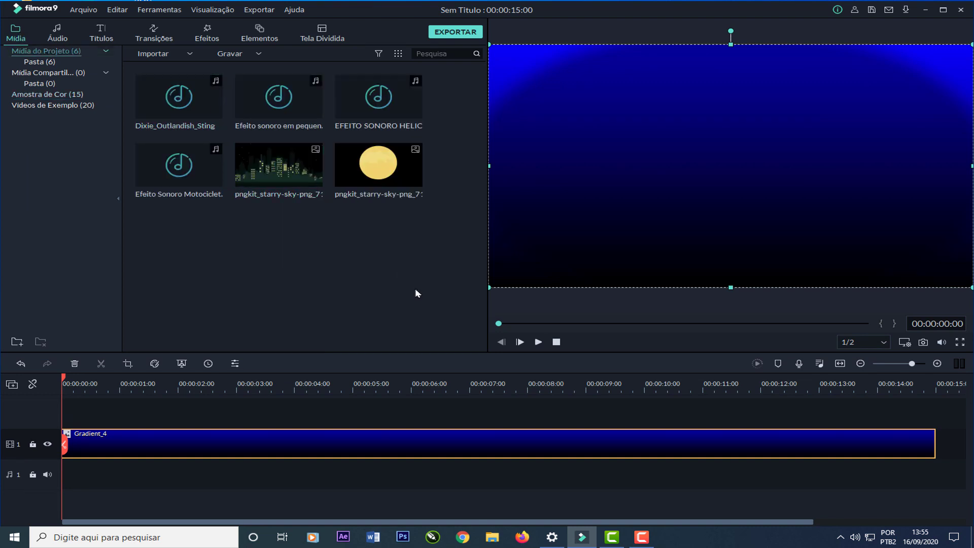
{"action": "left_click", "coordinate": [286, 169]}
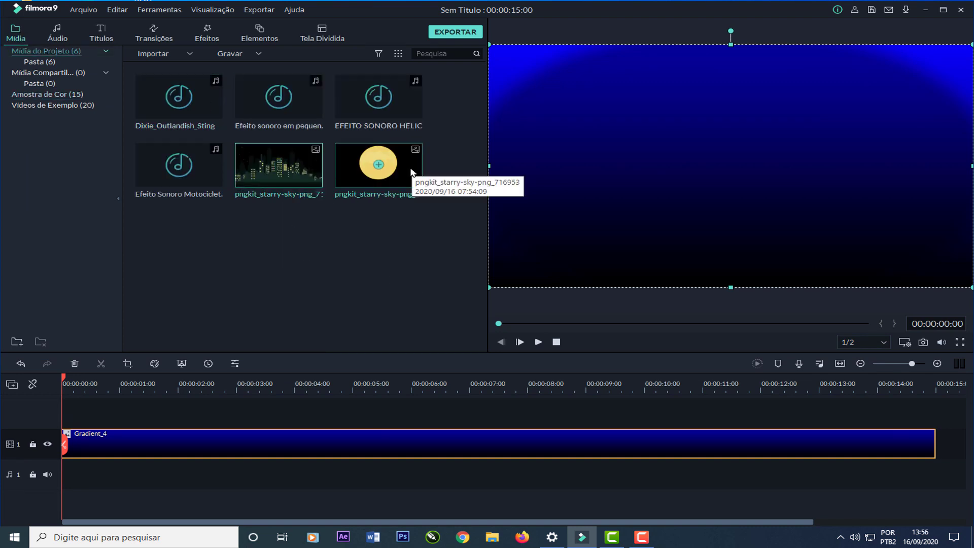
{"action": "left_click_drag", "start_coordinate": [412, 173], "coordinate": [141, 413]}
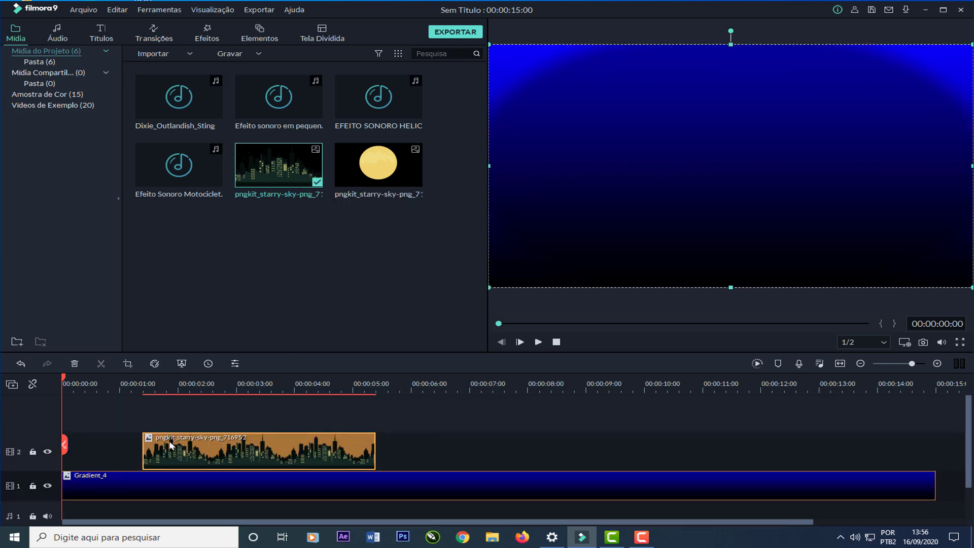
{"action": "left_click_drag", "start_coordinate": [122, 454], "coordinate": [62, 455]}
{"action": "left_click_drag", "start_coordinate": [375, 451], "coordinate": [936, 452]}
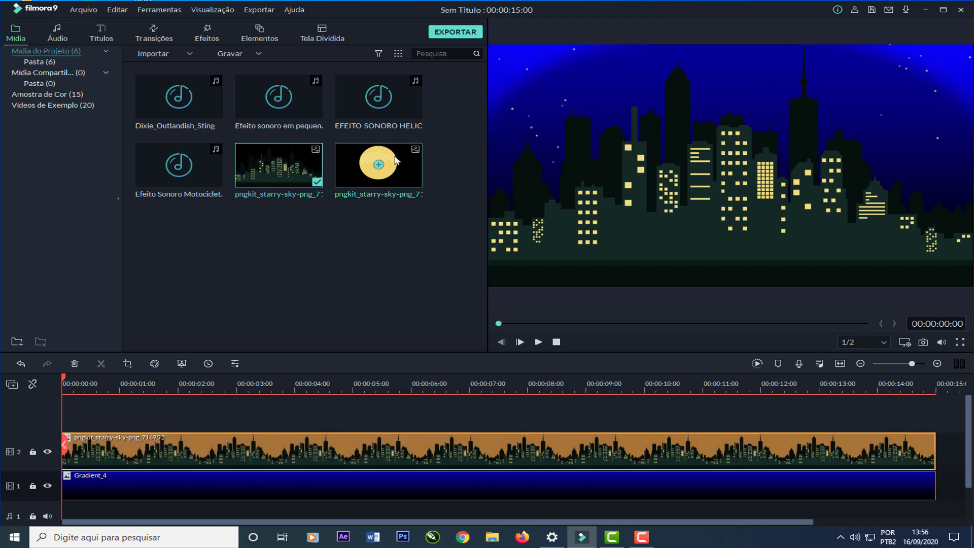
Step: Add the moon image over the full 15 seconds and reorder the layers so it sits between the gradient and the skyline
{"action": "left_click_drag", "start_coordinate": [395, 161], "coordinate": [117, 431]}
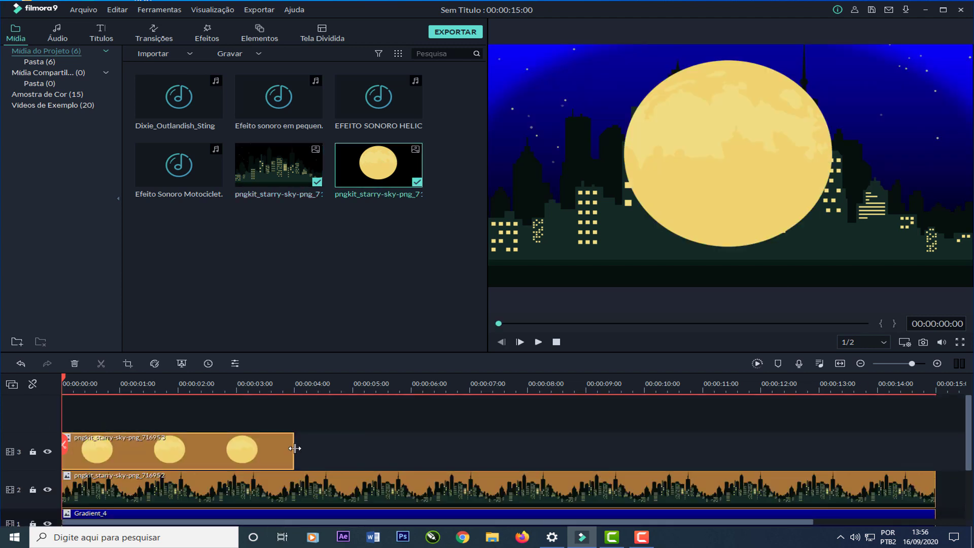
{"action": "left_click_drag", "start_coordinate": [295, 448], "coordinate": [936, 452]}
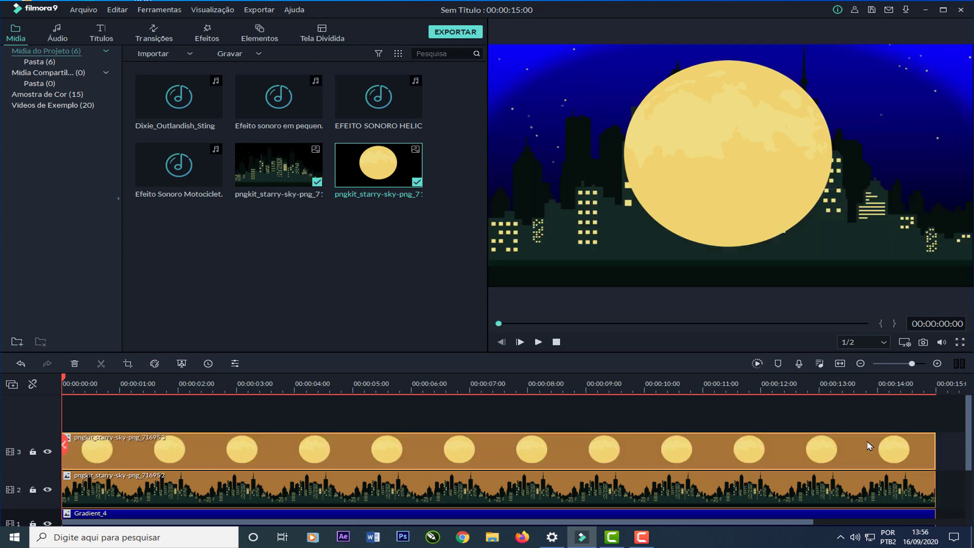
{"action": "left_click_drag", "start_coordinate": [590, 502], "coordinate": [576, 428]}
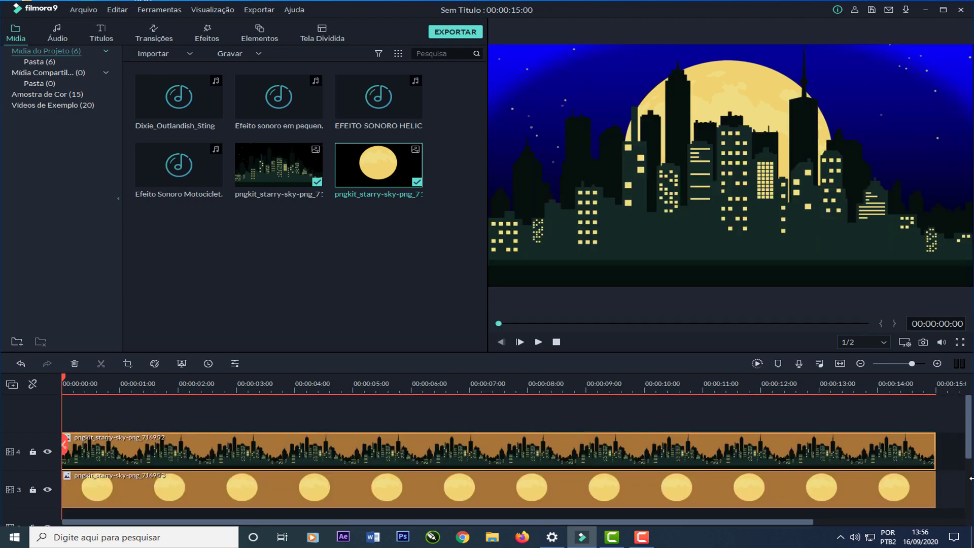
{"action": "left_click_drag", "start_coordinate": [969, 442], "coordinate": [969, 469]}
{"action": "left_click_drag", "start_coordinate": [487, 448], "coordinate": [489, 471]}
{"action": "left_click_drag", "start_coordinate": [390, 414], "coordinate": [392, 428]}
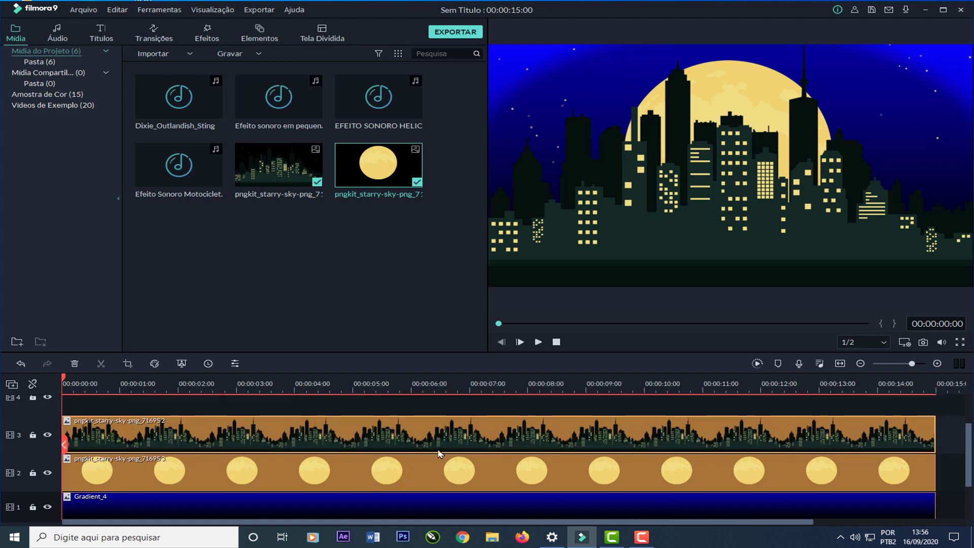
Step: Apply the Desaparecer Slide 2 motion to the moon clip and play the opening seconds to preview it
{"action": "left_click", "coordinate": [558, 481]}
{"action": "double_click", "coordinate": [559, 479]}
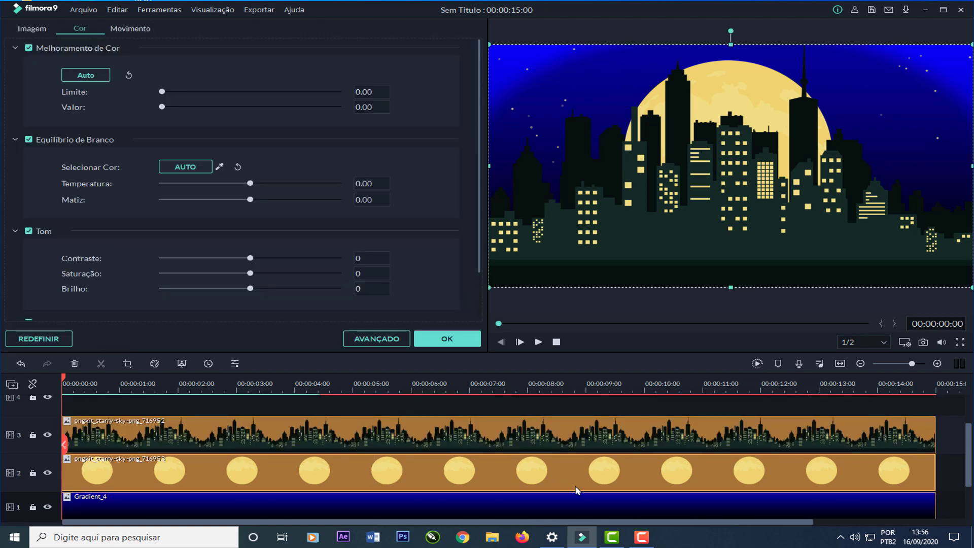
{"action": "left_click", "coordinate": [127, 31]}
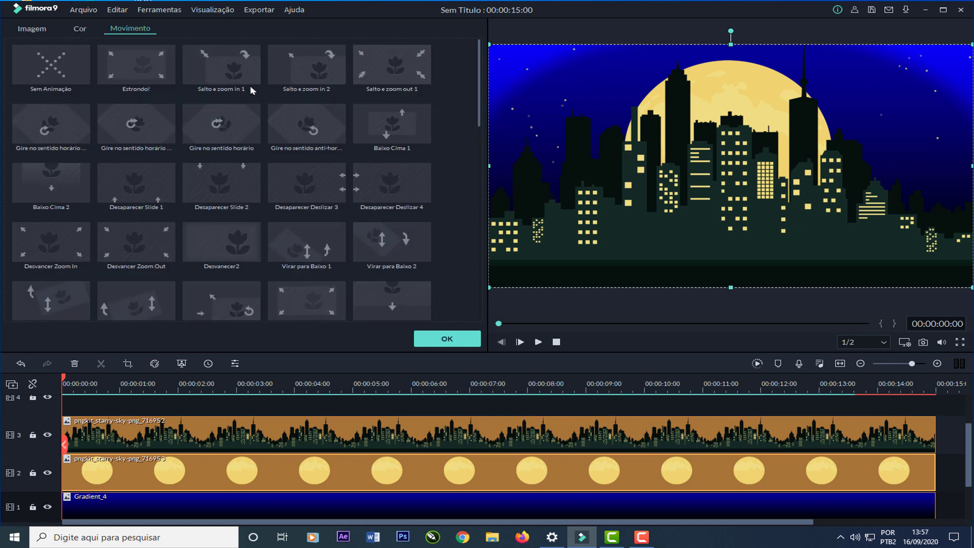
{"action": "double_click", "coordinate": [229, 193]}
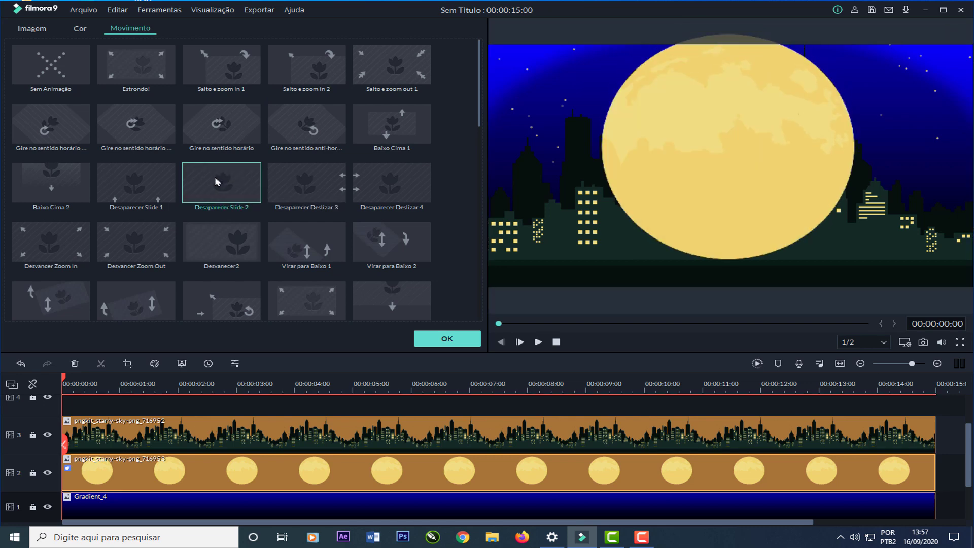
{"action": "left_click", "coordinate": [447, 339]}
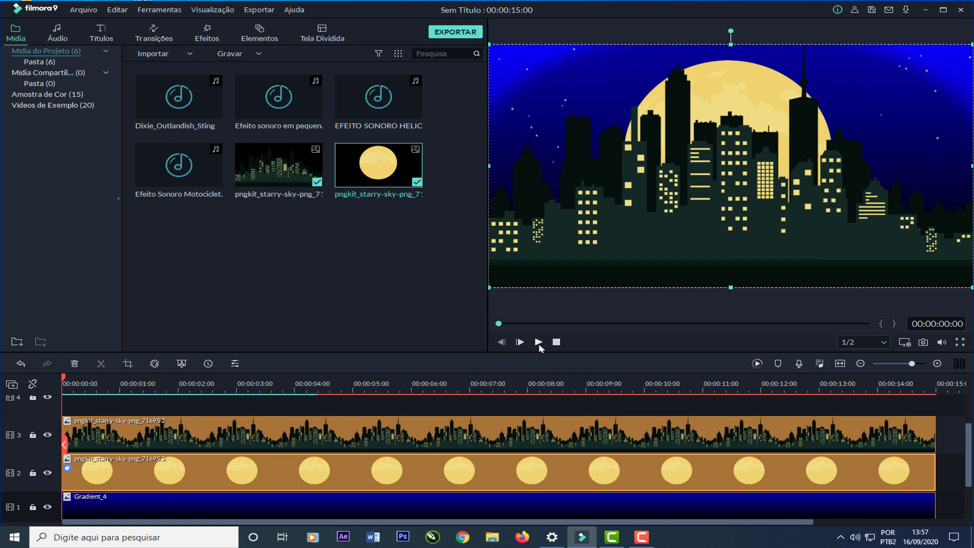
{"action": "left_click", "coordinate": [538, 343]}
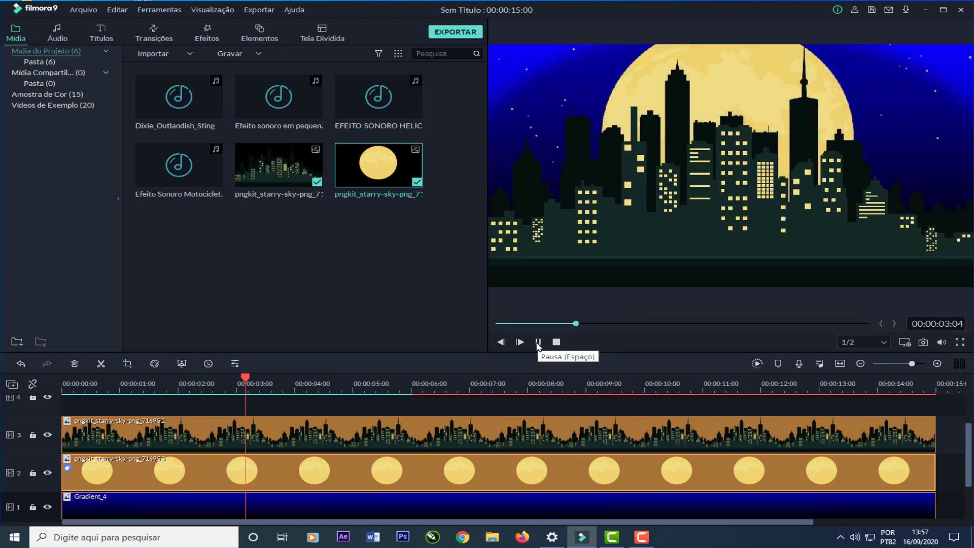
{"action": "left_click", "coordinate": [538, 343]}
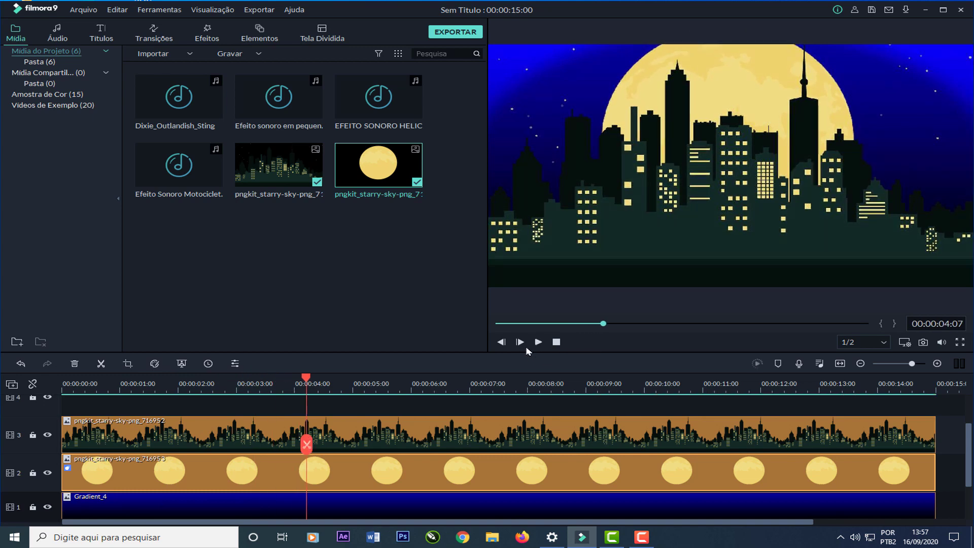
Step: Add the Desvanecer transition to the start and end of the Gradient_4 clip
{"action": "left_click", "coordinate": [161, 36]}
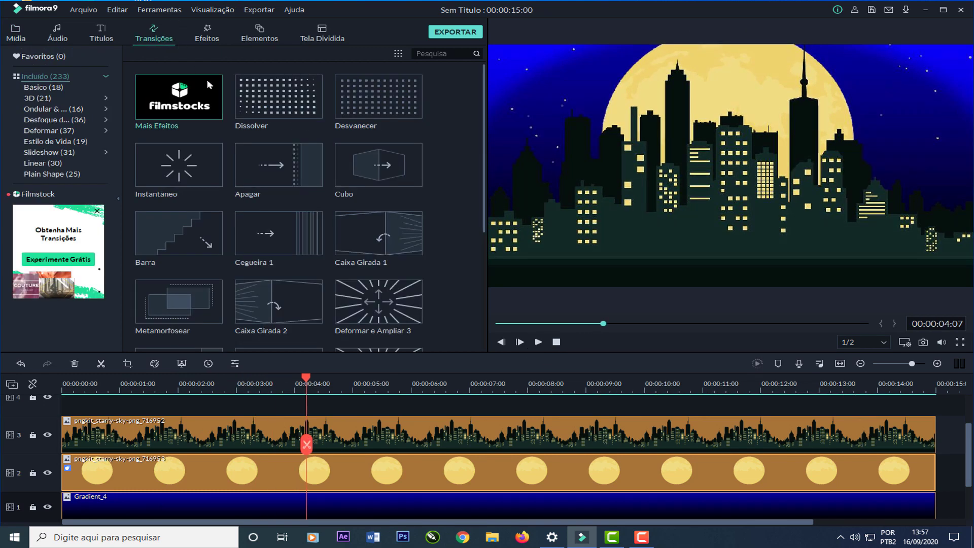
{"action": "left_click_drag", "start_coordinate": [378, 99], "coordinate": [84, 507]}
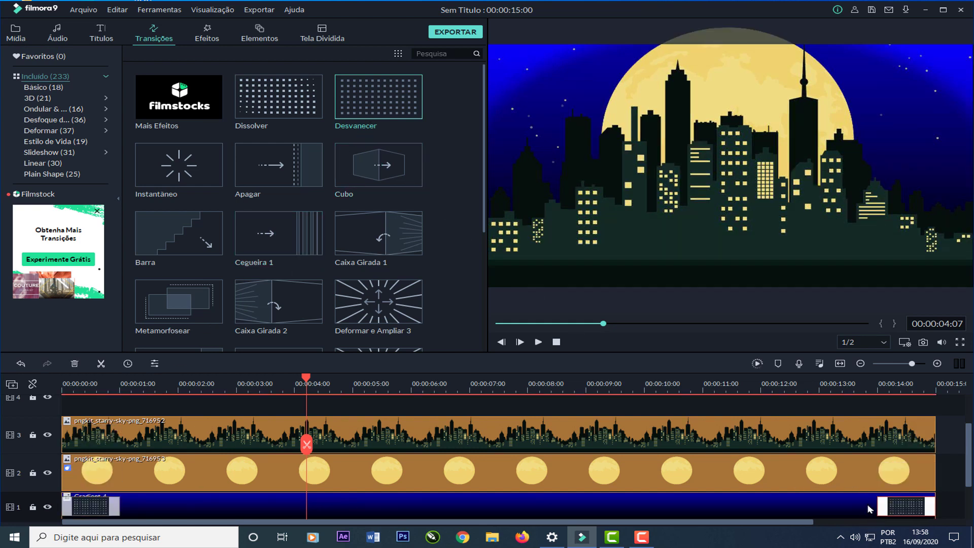
Step: Place a Default Title on track 4 above the skyline, starting at the beginning of the timeline
{"action": "left_click_drag", "start_coordinate": [969, 448], "coordinate": [969, 426]}
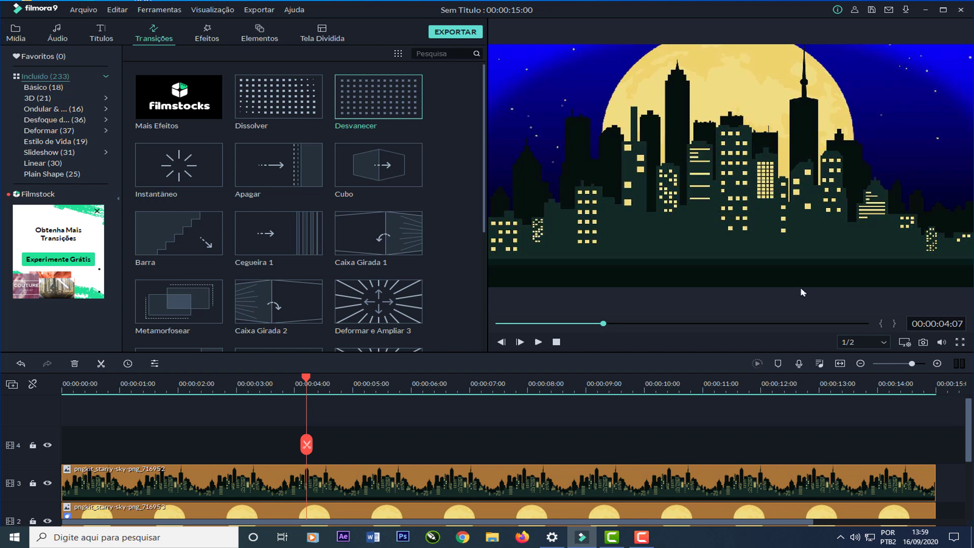
{"action": "left_click", "coordinate": [103, 40]}
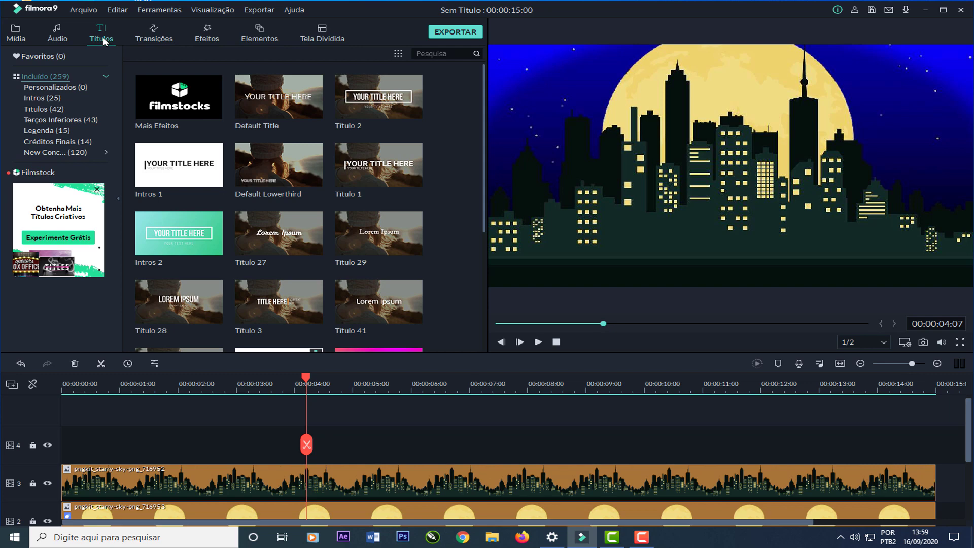
{"action": "left_click_drag", "start_coordinate": [278, 97], "coordinate": [122, 436]}
Step: In the title's advanced text editor, set the font to Planes-S-Modern and replace the text with "t"
{"action": "double_click", "coordinate": [250, 443]}
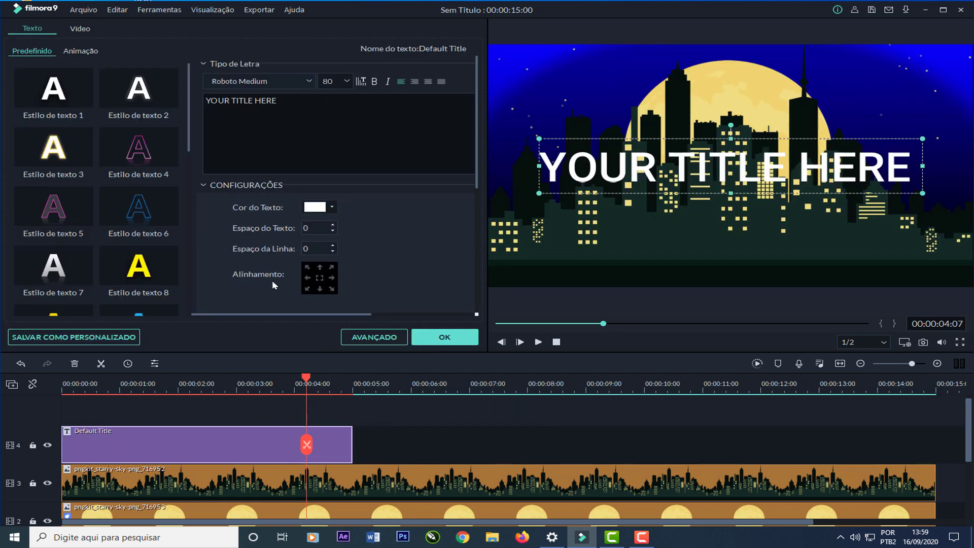
{"action": "left_click", "coordinate": [344, 342]}
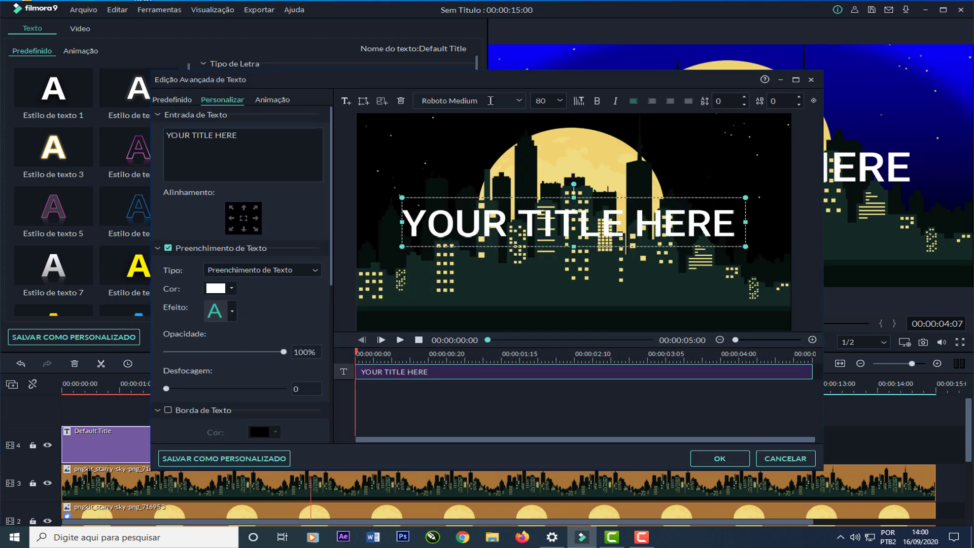
{"action": "triple_click", "coordinate": [456, 105]}
{"action": "type", "text": "planes-S-Modern"}
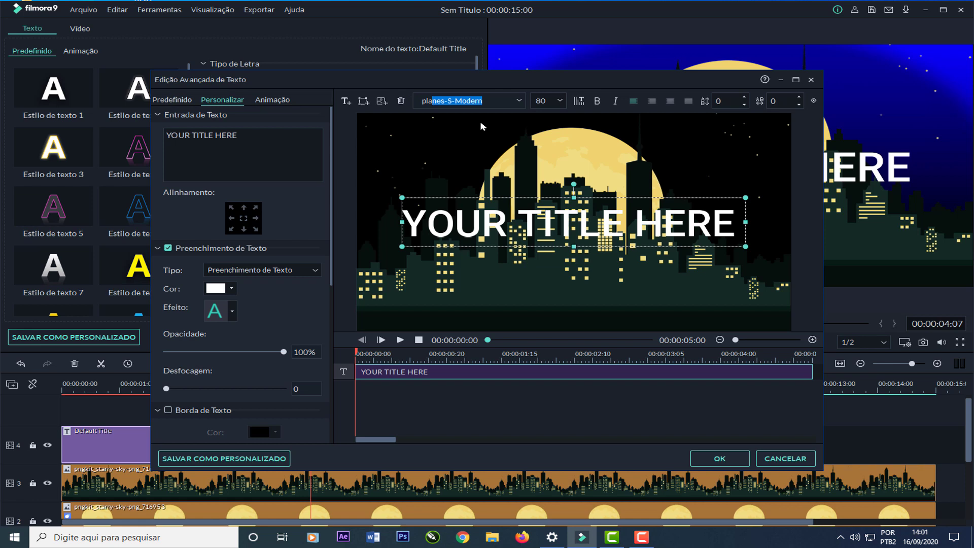
{"action": "key", "text": "Return"}
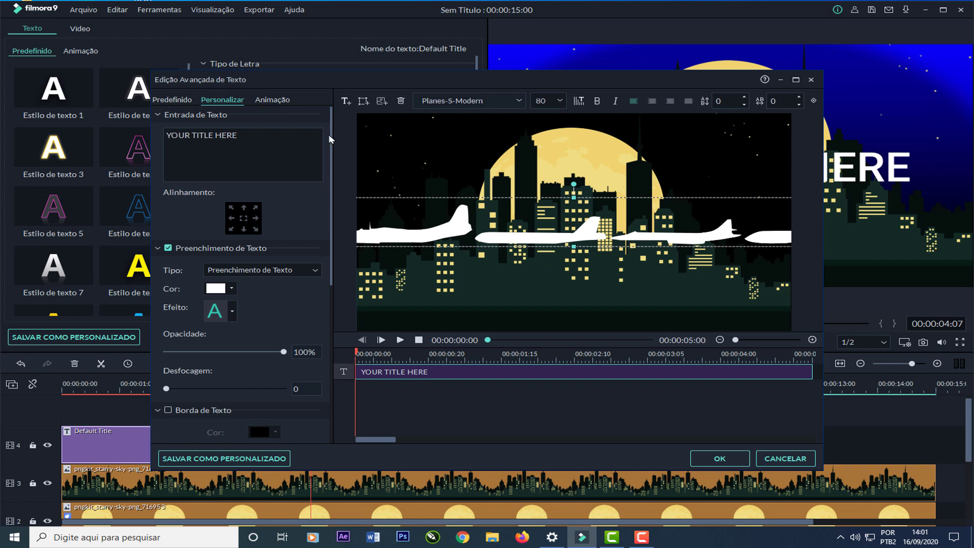
{"action": "key", "text": "ctrl+a"}
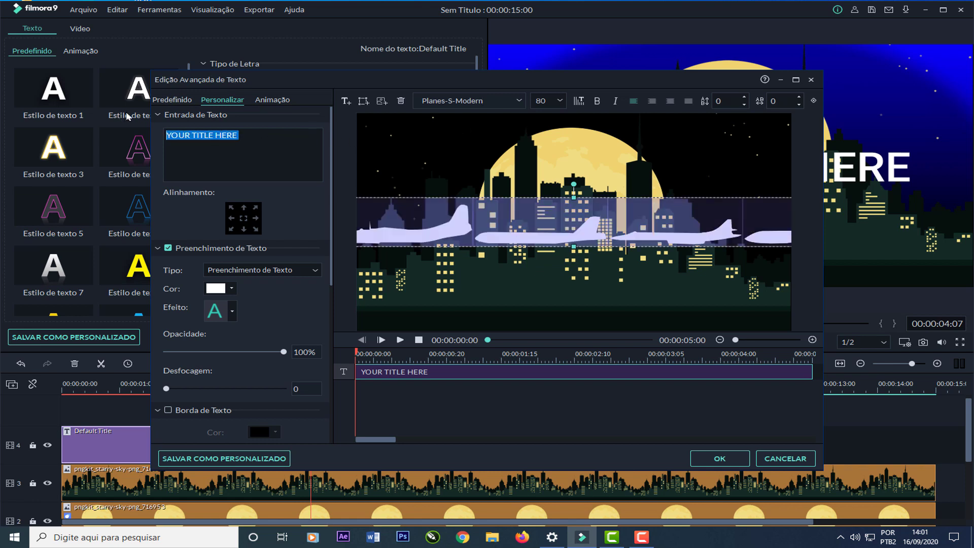
{"action": "type", "text": "t"}
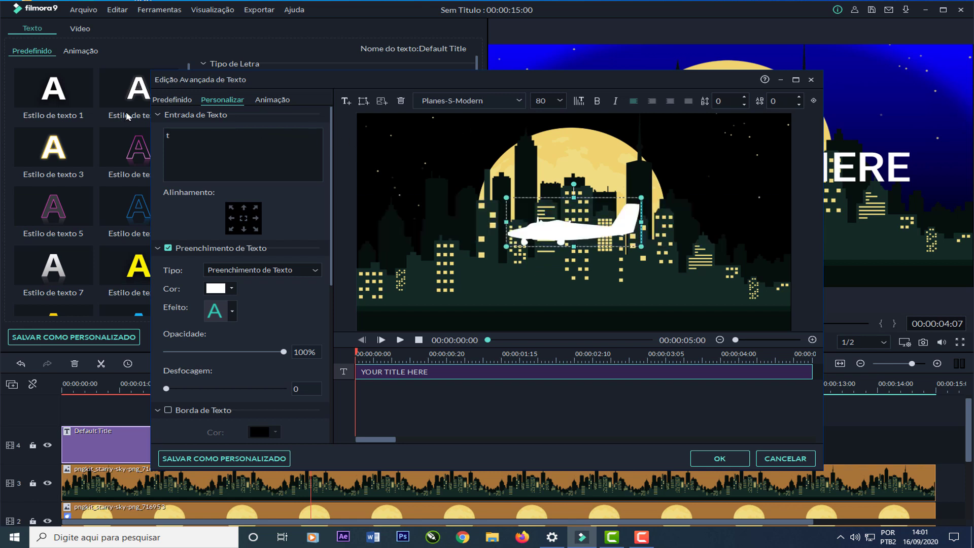
Step: Set the airplane character's font size to 22 and move it up in front of the moon
{"action": "double_click", "coordinate": [551, 102]}
{"action": "key", "text": "Return"}
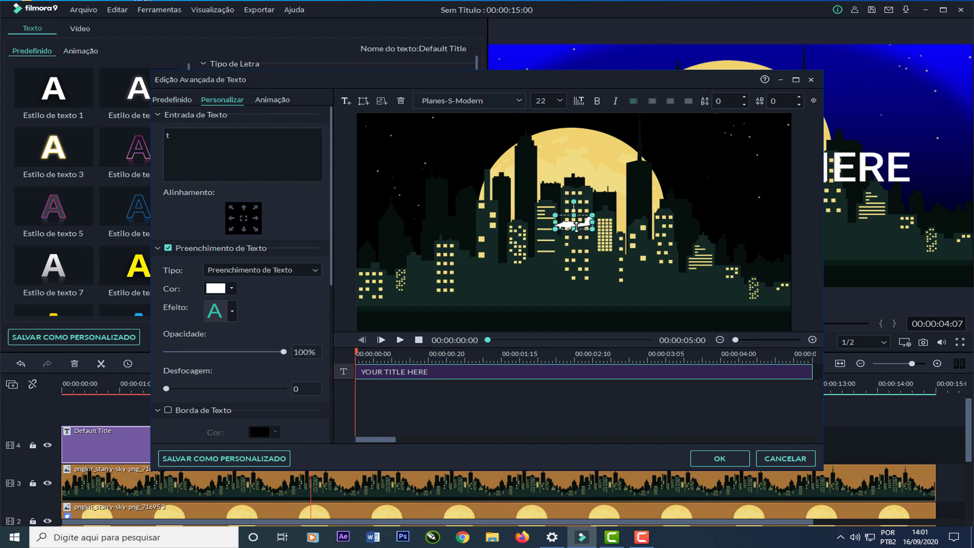
{"action": "left_click_drag", "start_coordinate": [572, 223], "coordinate": [579, 155]}
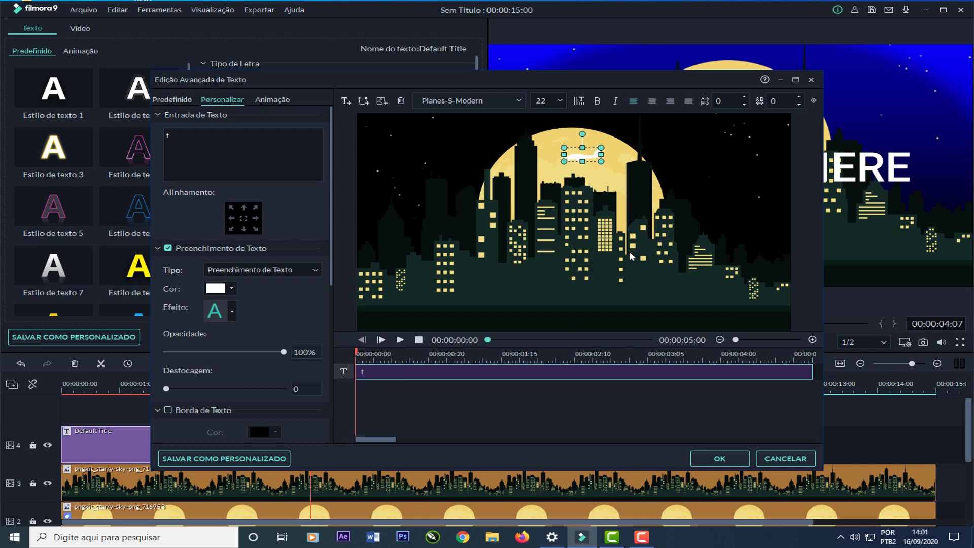
Step: Change the airplane character's text fill colour to black
{"action": "left_click", "coordinate": [233, 290]}
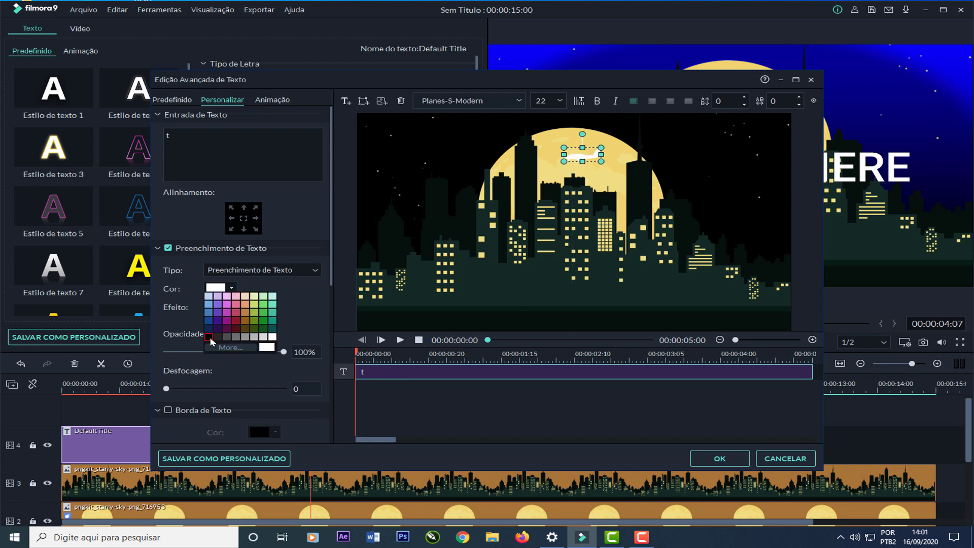
{"action": "left_click", "coordinate": [210, 339]}
{"action": "left_click", "coordinate": [158, 249]}
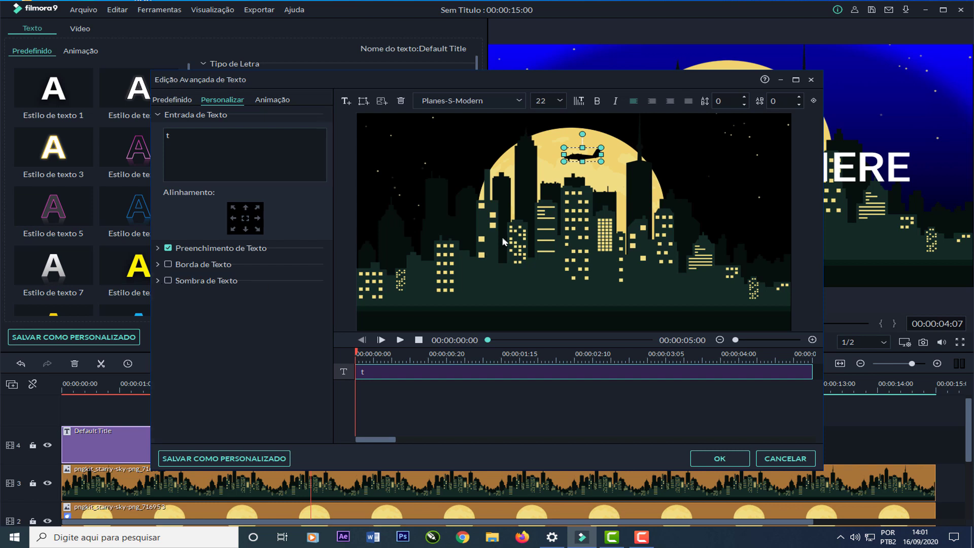
Step: Apply the Rolar para a Esquerda animation to the airplane title, preview it and accept the title edits
{"action": "left_click", "coordinate": [273, 99]}
{"action": "scroll", "coordinate": [325, 192], "scroll_direction": "down", "scroll_amount": 10}
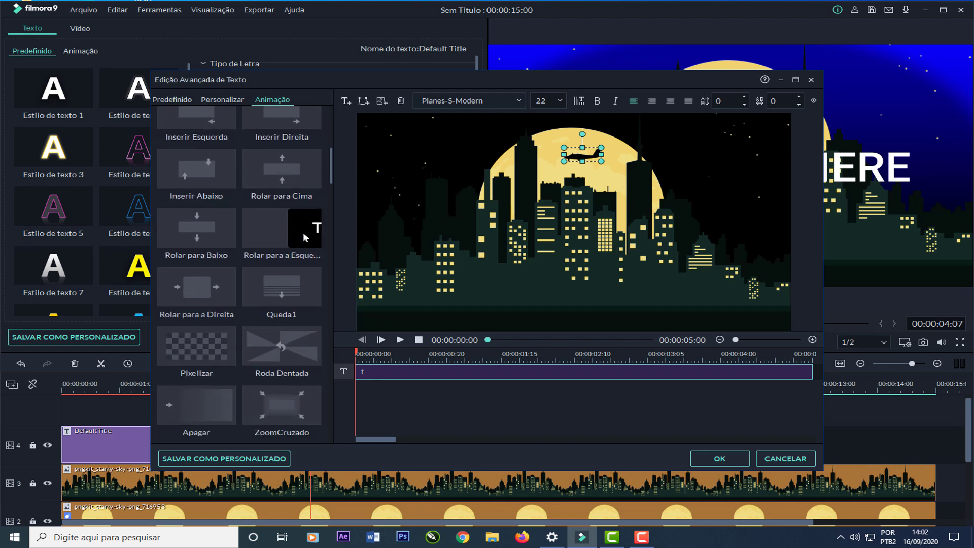
{"action": "left_click", "coordinate": [306, 240]}
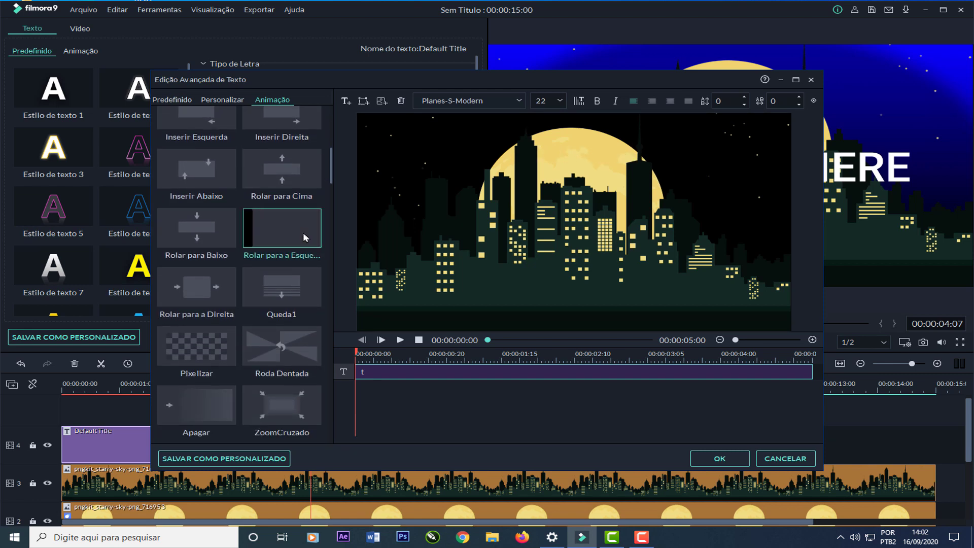
{"action": "left_click", "coordinate": [401, 340]}
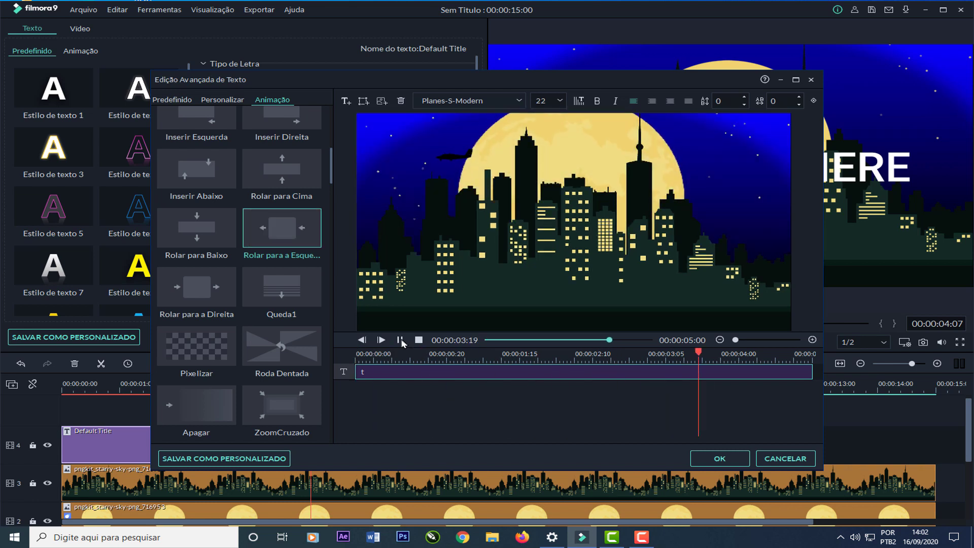
{"action": "left_click", "coordinate": [717, 458]}
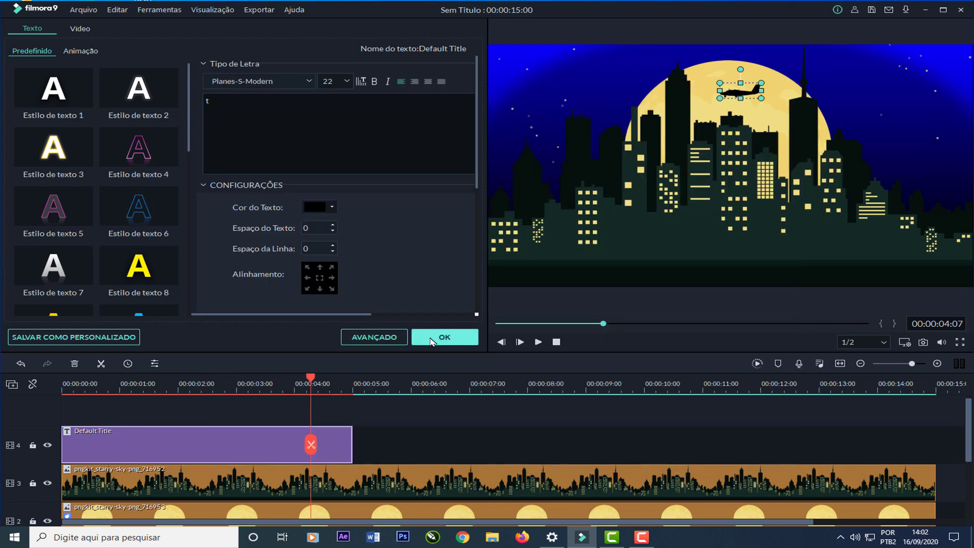
{"action": "left_click", "coordinate": [441, 338]}
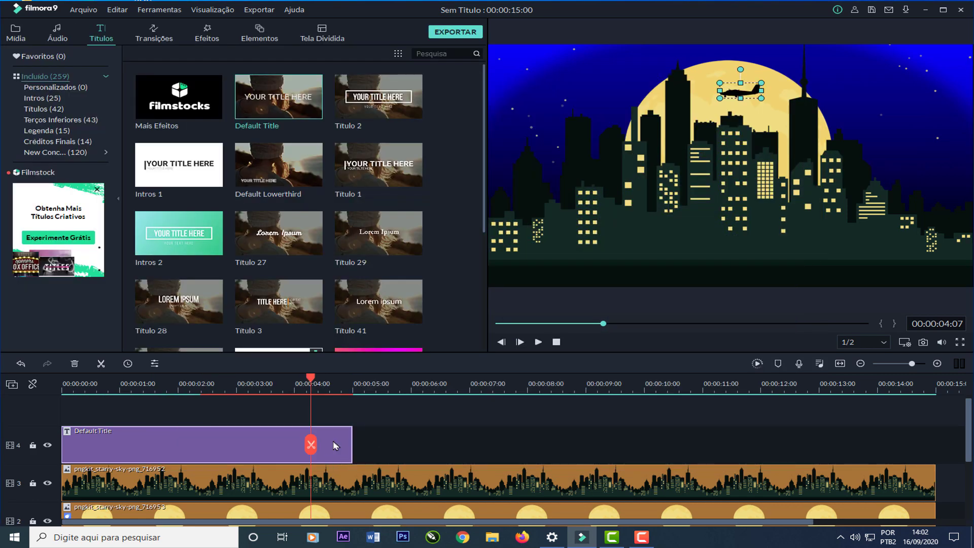
Step: Move the airplane title clip up to track 5 and set its duration to 7 seconds
{"action": "left_click_drag", "start_coordinate": [336, 445], "coordinate": [332, 423]}
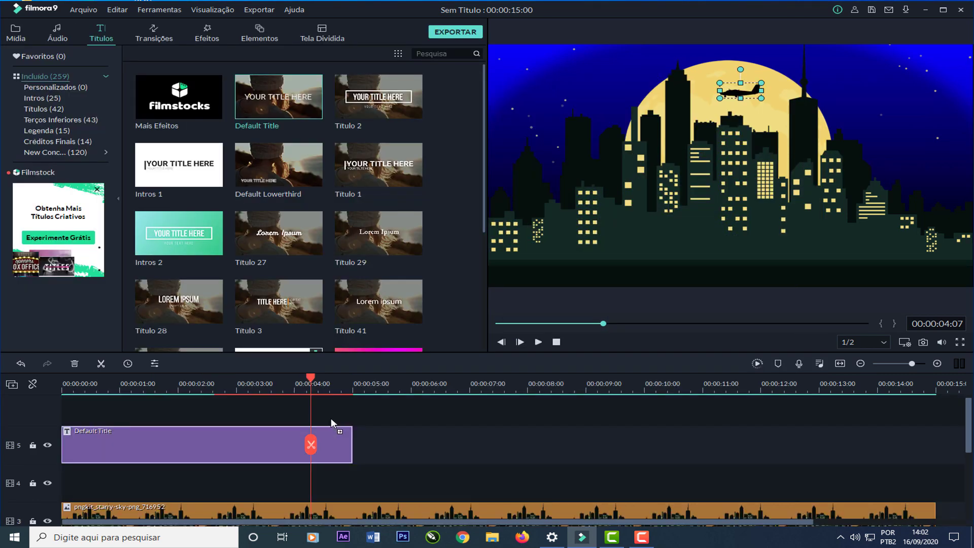
{"action": "right_click", "coordinate": [269, 446]}
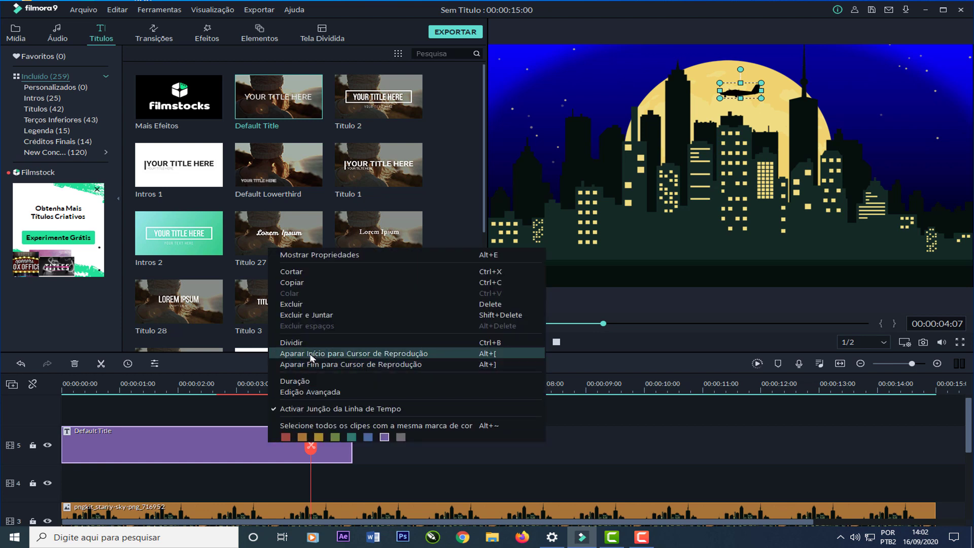
{"action": "left_click", "coordinate": [307, 382]}
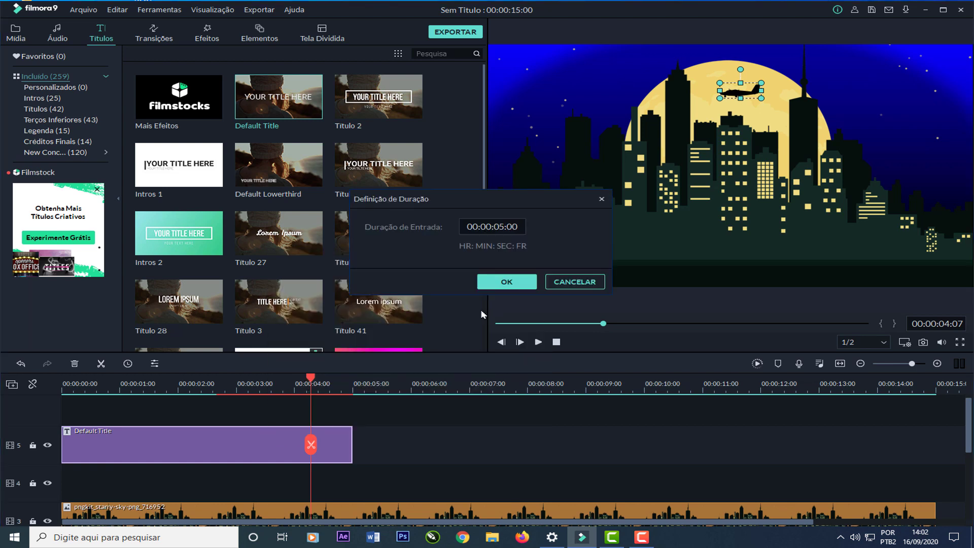
{"action": "left_click", "coordinate": [500, 227]}
{"action": "type", "text": "7"}
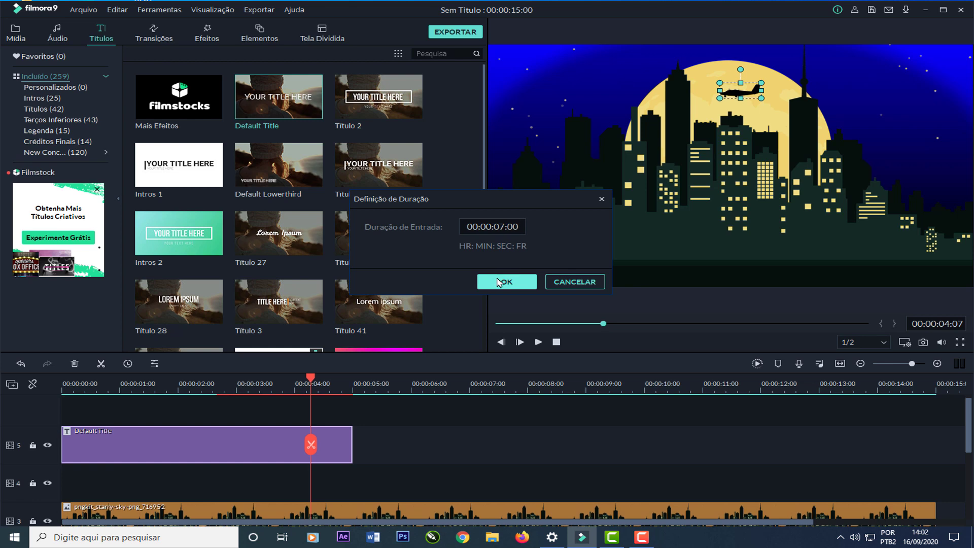
{"action": "left_click", "coordinate": [499, 284]}
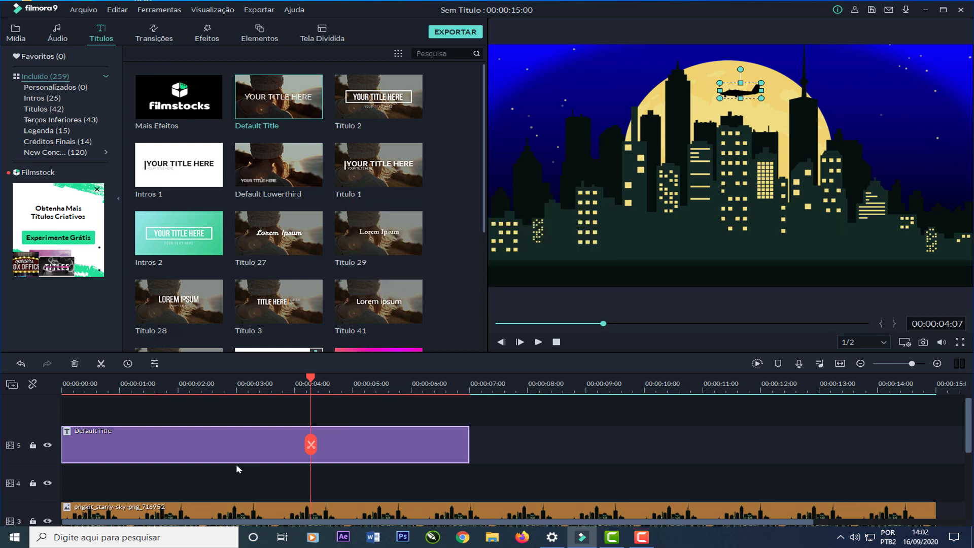
Step: Shift the airplane title clip on track 5 so it starts at 00:00:00:17
{"action": "left_click_drag", "start_coordinate": [208, 456], "coordinate": [223, 456]}
{"action": "scroll", "coordinate": [70, 390], "scroll_direction": "up", "scroll_amount": 4}
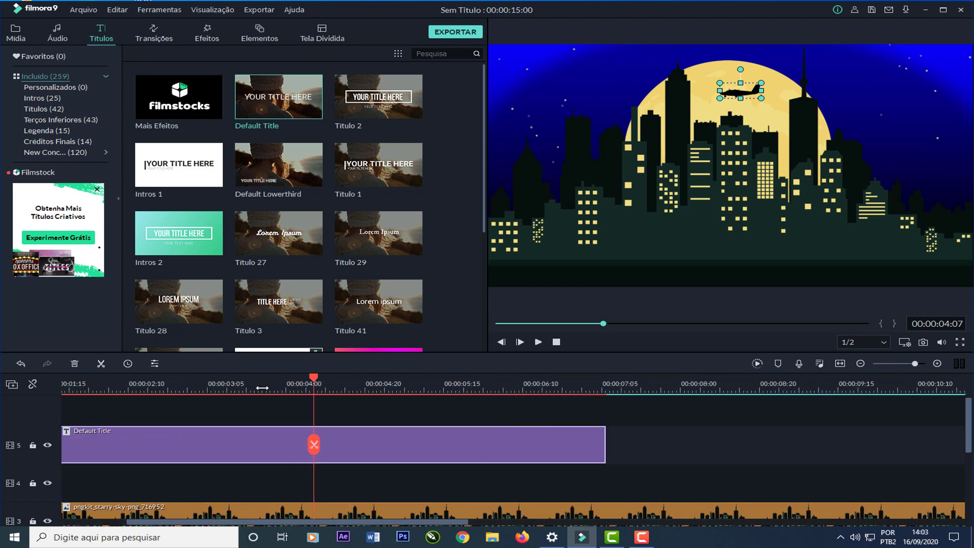
{"action": "left_click", "coordinate": [80, 385]}
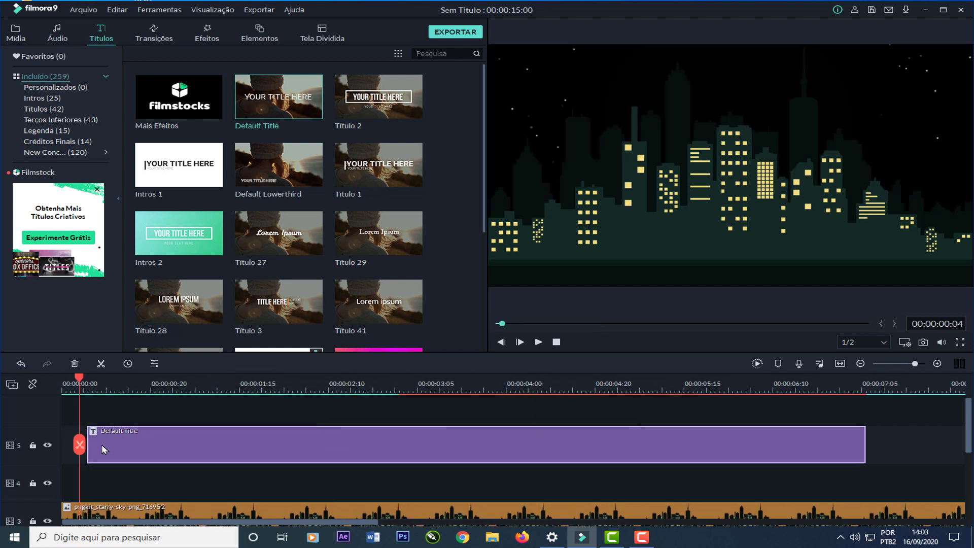
{"action": "left_click_drag", "start_coordinate": [81, 379], "coordinate": [141, 376]}
{"action": "left_click_drag", "start_coordinate": [169, 455], "coordinate": [187, 439]}
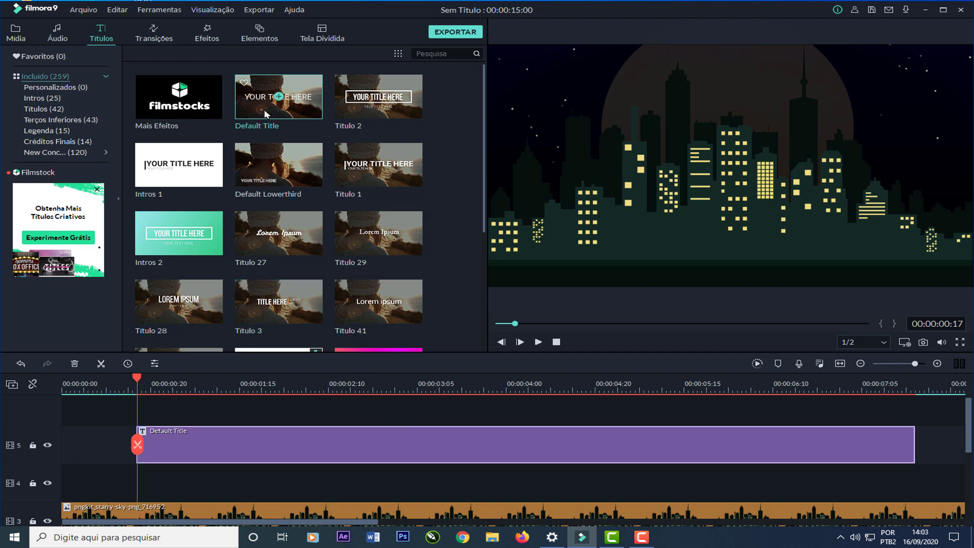
Step: Add a Default Title on track 4 starting at 00:00:00:17 and lower its text to the base of the skyline in the advanced editor
{"action": "left_click_drag", "start_coordinate": [265, 113], "coordinate": [145, 486]}
{"action": "double_click", "coordinate": [332, 489]}
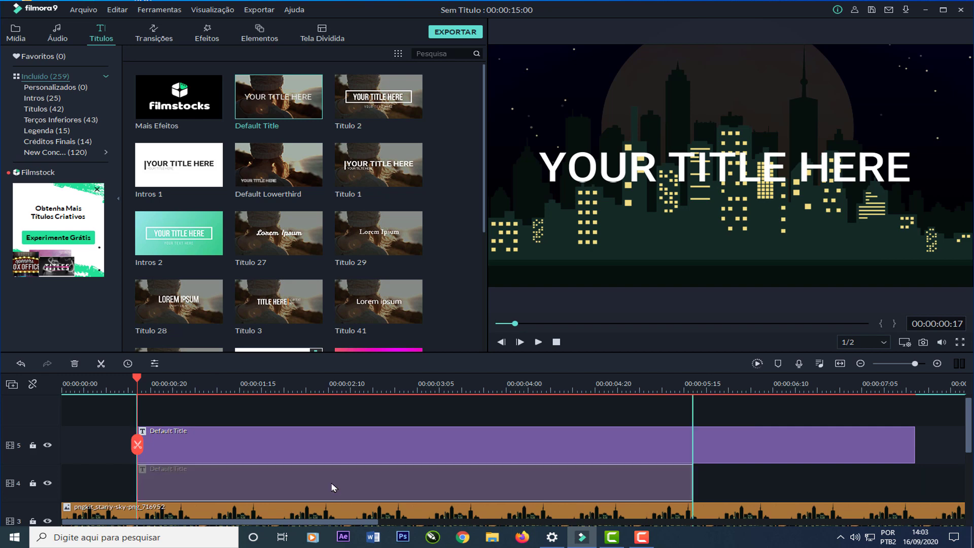
{"action": "triple_click", "coordinate": [287, 101]}
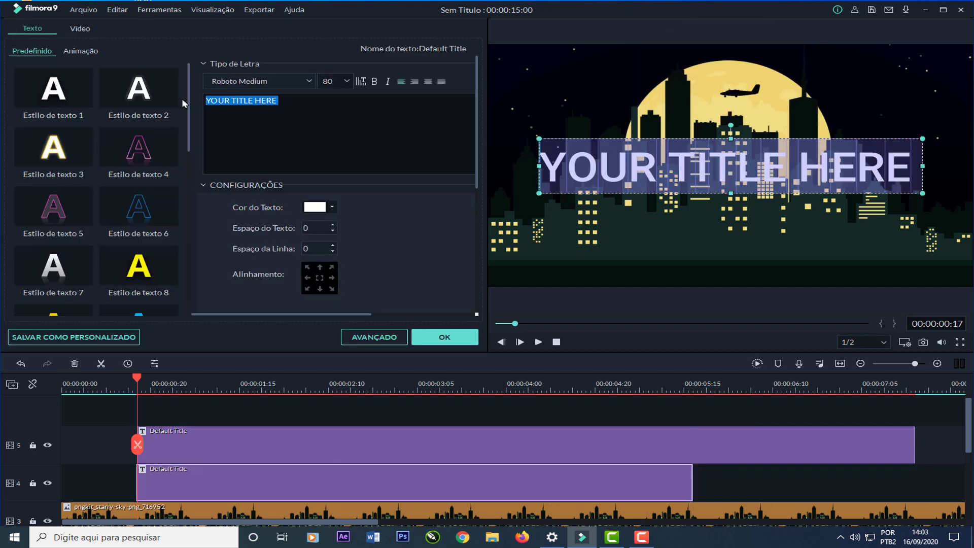
{"action": "left_click", "coordinate": [374, 337]}
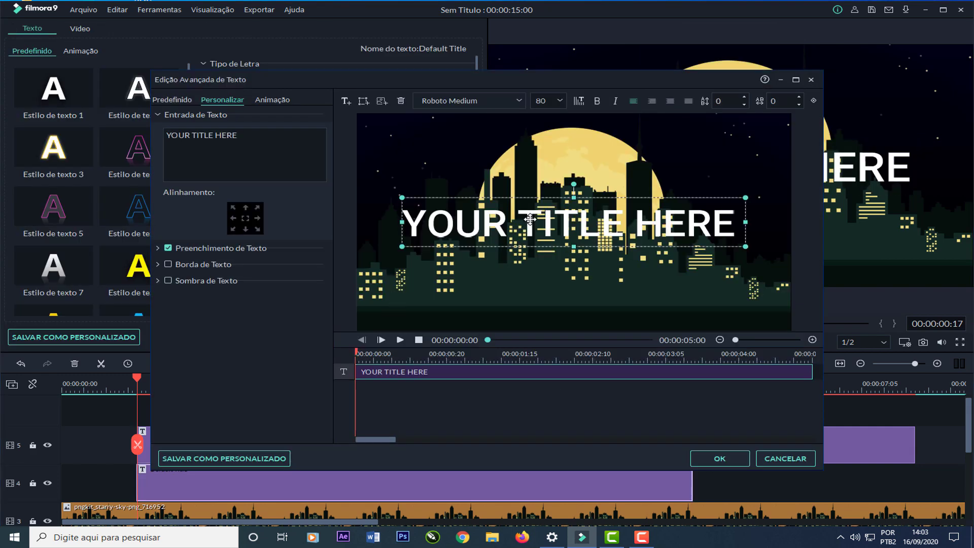
{"action": "left_click_drag", "start_coordinate": [531, 219], "coordinate": [531, 297]}
Step: Turn the new title into a car using the Need for Speed font, the text "i" and font size 48
{"action": "left_click", "coordinate": [495, 100]}
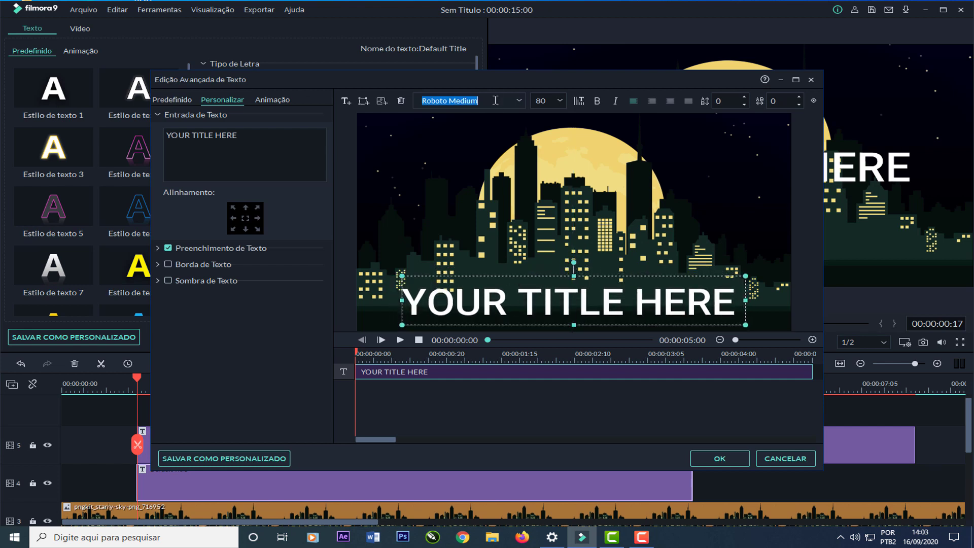
{"action": "type", "text": "need for Speed"}
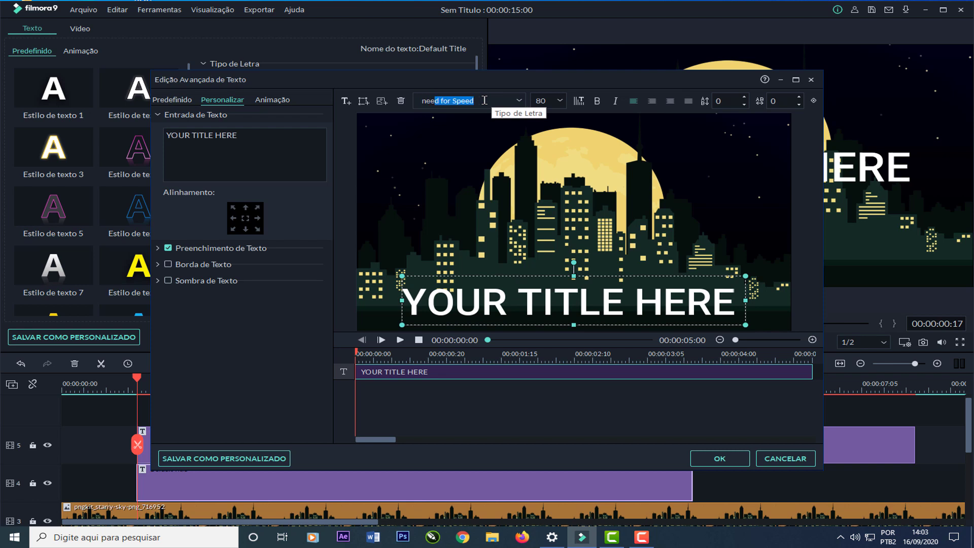
{"action": "key", "text": "Return"}
{"action": "left_click_drag", "start_coordinate": [249, 135], "coordinate": [142, 122]}
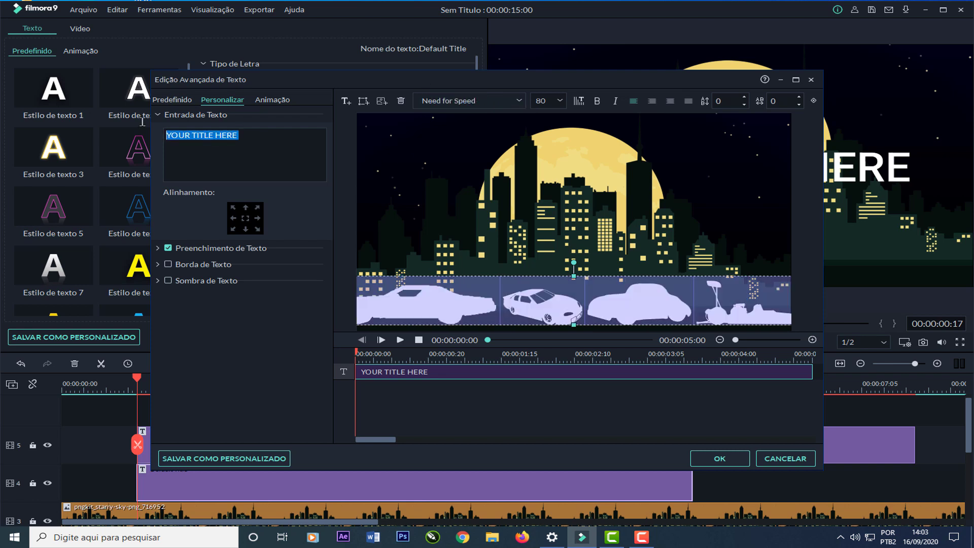
{"action": "type", "text": "i"}
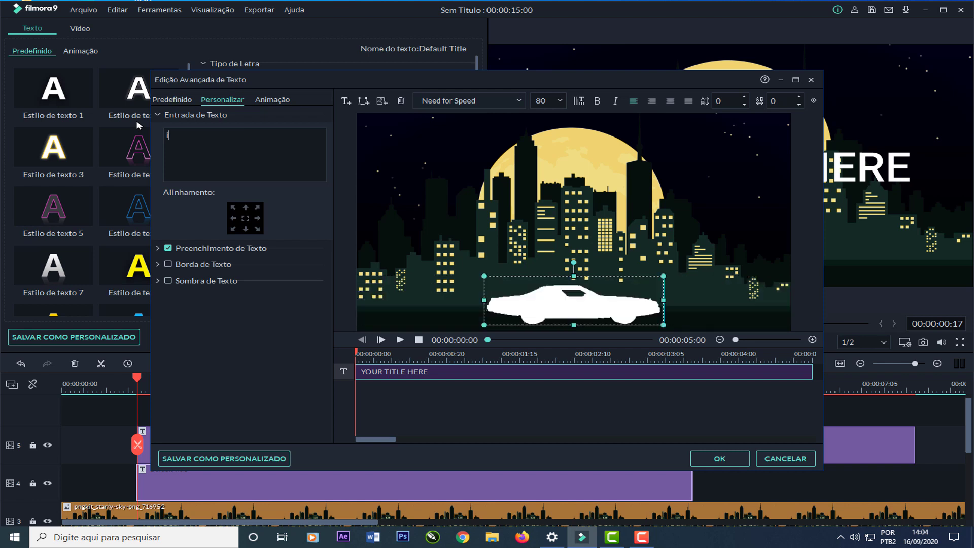
{"action": "left_click", "coordinate": [553, 101]}
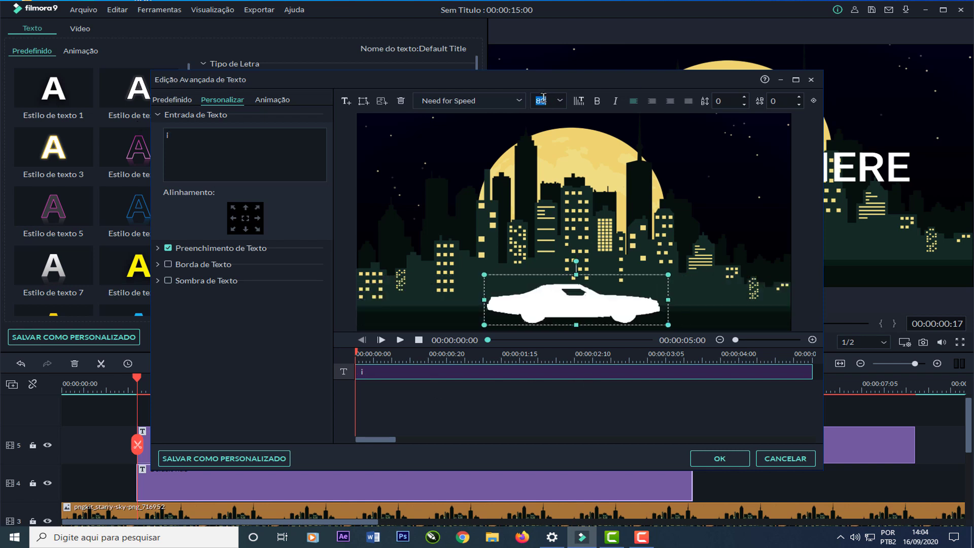
{"action": "key", "text": "Return"}
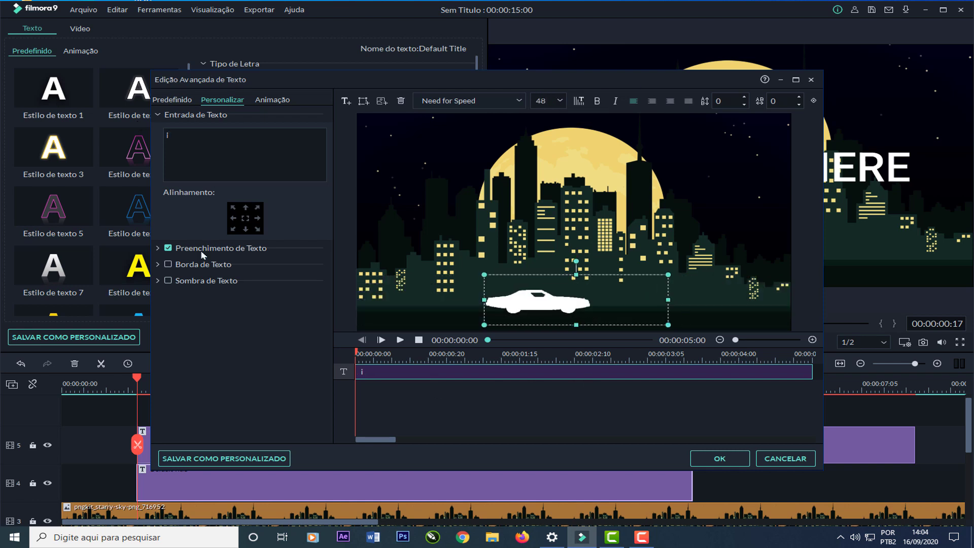
Step: Fill the car character with black, narrow its text box and move it right along the base of the skyline
{"action": "left_click", "coordinate": [158, 248]}
{"action": "left_click", "coordinate": [232, 288]}
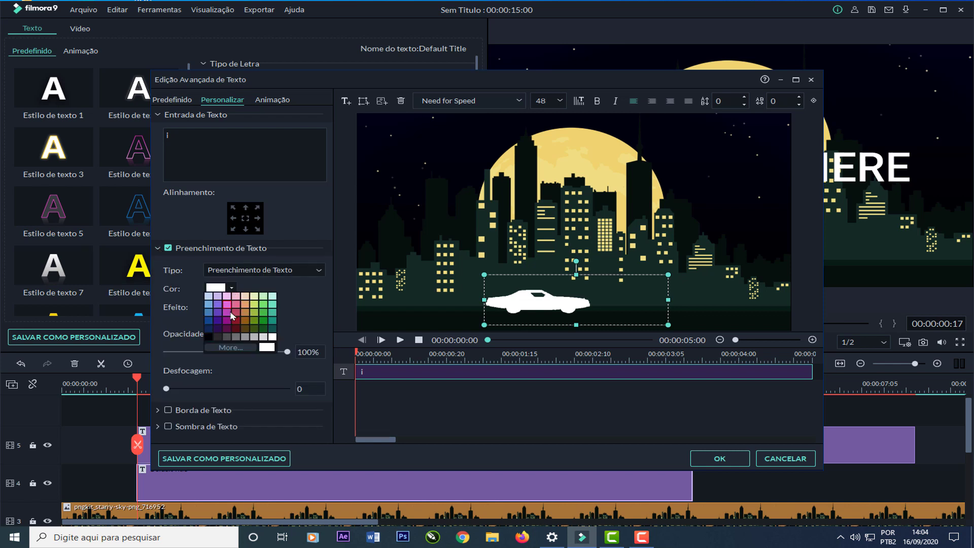
{"action": "left_click", "coordinate": [210, 338]}
{"action": "left_click_drag", "start_coordinate": [668, 300], "coordinate": [625, 300]}
{"action": "left_click_drag", "start_coordinate": [561, 307], "coordinate": [643, 301]}
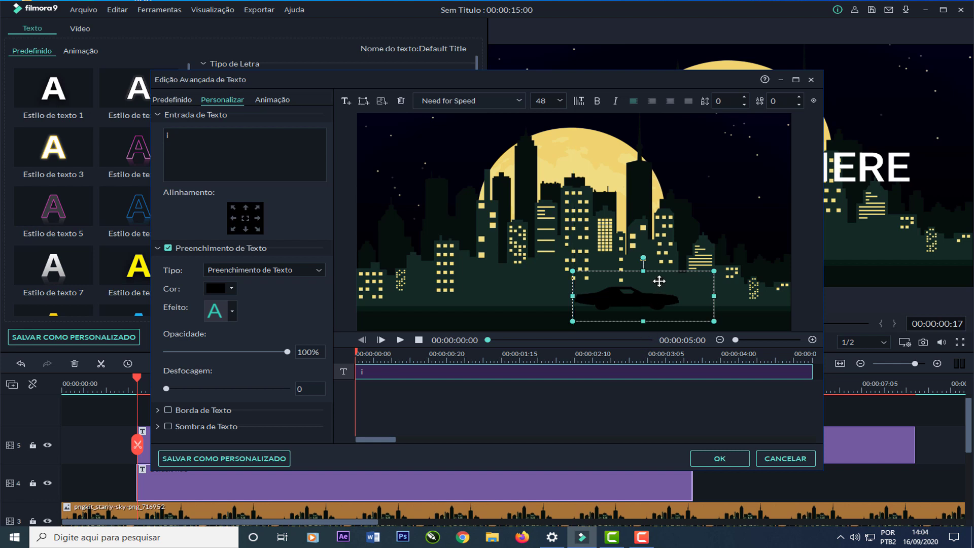
Step: Add a second text element with the character "j" and place this vehicle to the left of the first car
{"action": "left_click", "coordinate": [345, 103]}
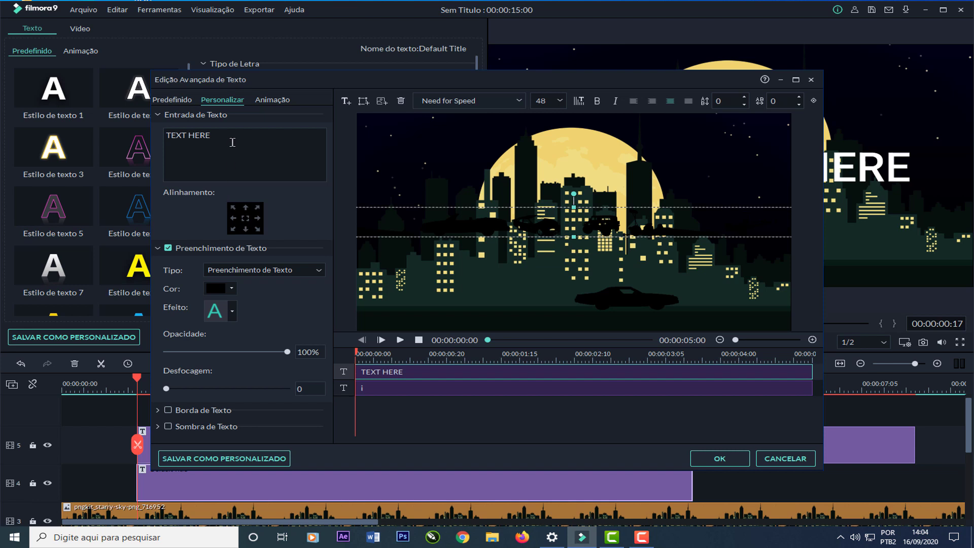
{"action": "left_click_drag", "start_coordinate": [231, 139], "coordinate": [149, 135]}
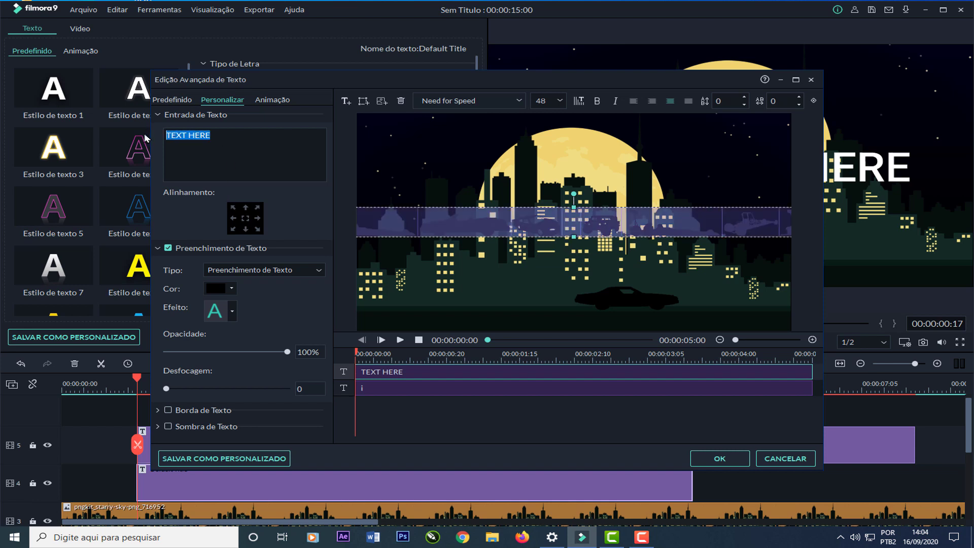
{"action": "type", "text": "J"}
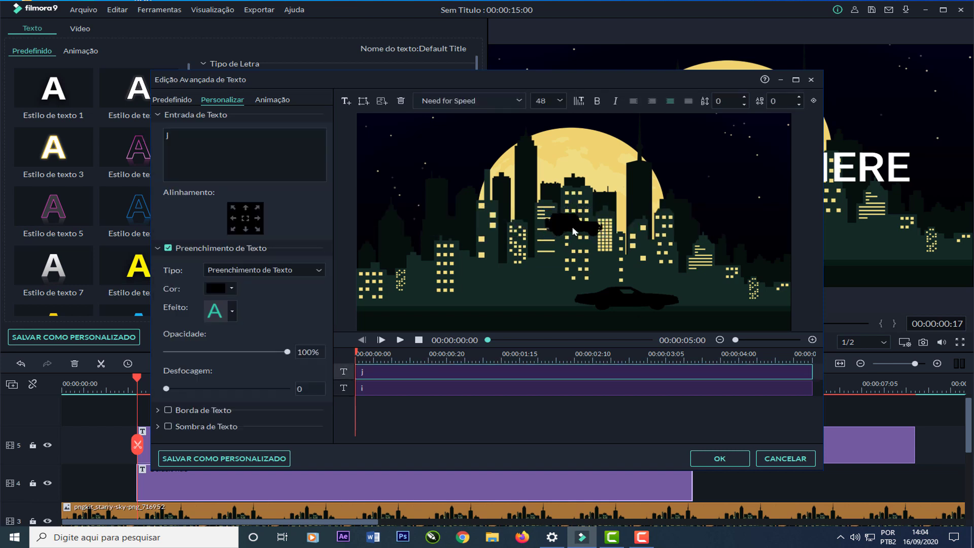
{"action": "left_click_drag", "start_coordinate": [566, 230], "coordinate": [485, 278]}
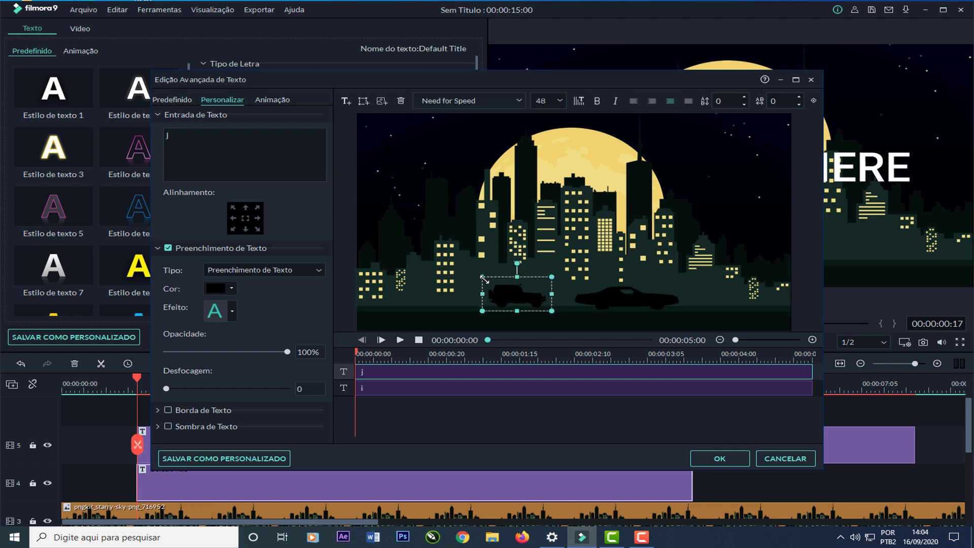
{"action": "left_click_drag", "start_coordinate": [528, 302], "coordinate": [533, 304]}
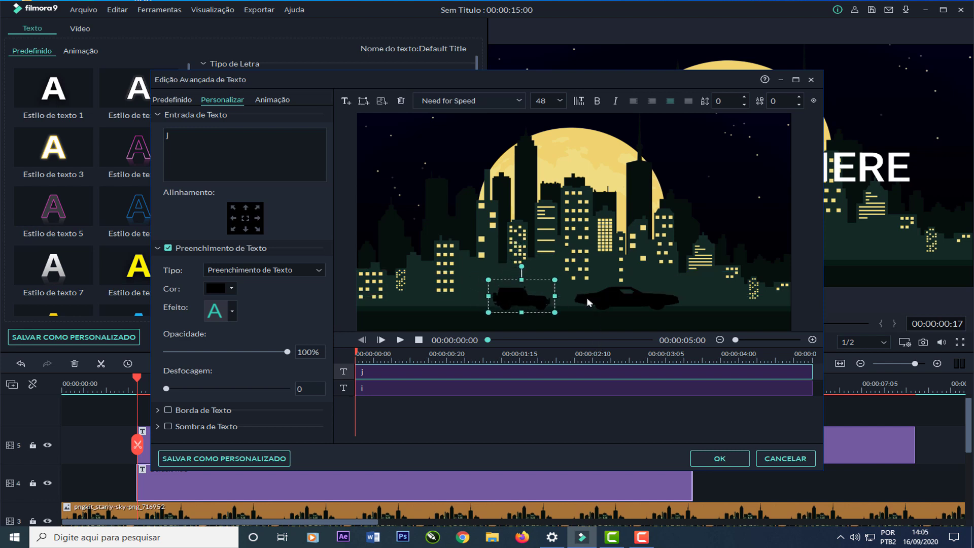
Step: Add a third text element with the character "y" and place this car to the left of the other two vehicles
{"action": "left_click", "coordinate": [346, 101]}
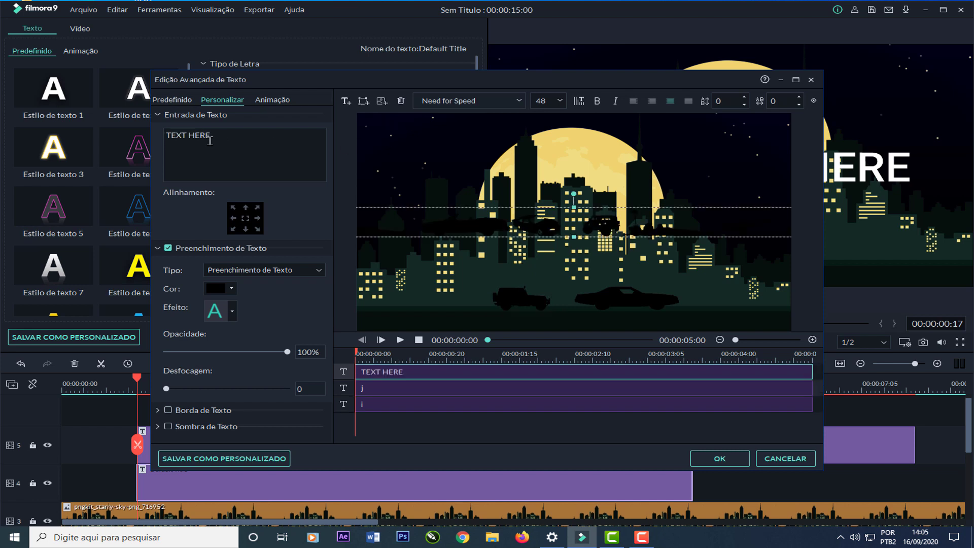
{"action": "left_click_drag", "start_coordinate": [213, 136], "coordinate": [107, 139]}
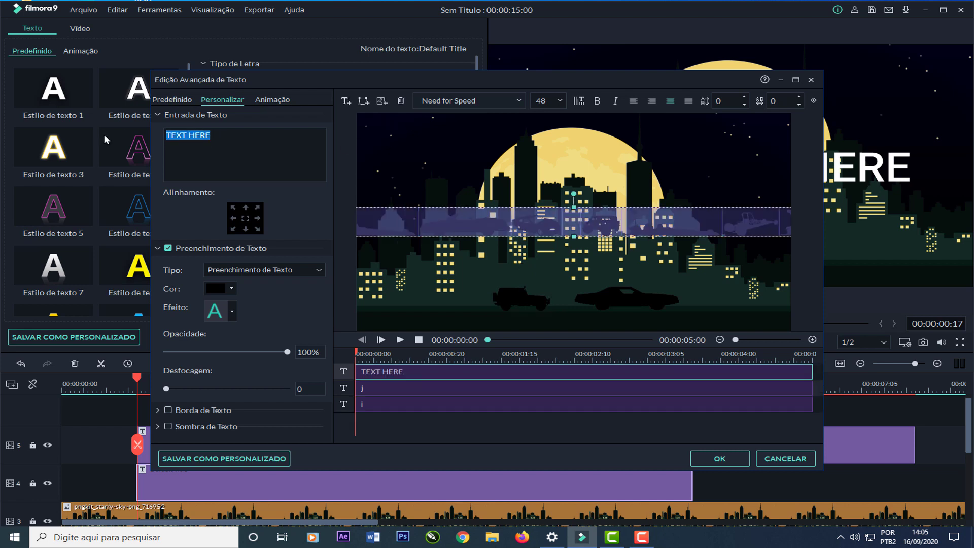
{"action": "type", "text": "y"}
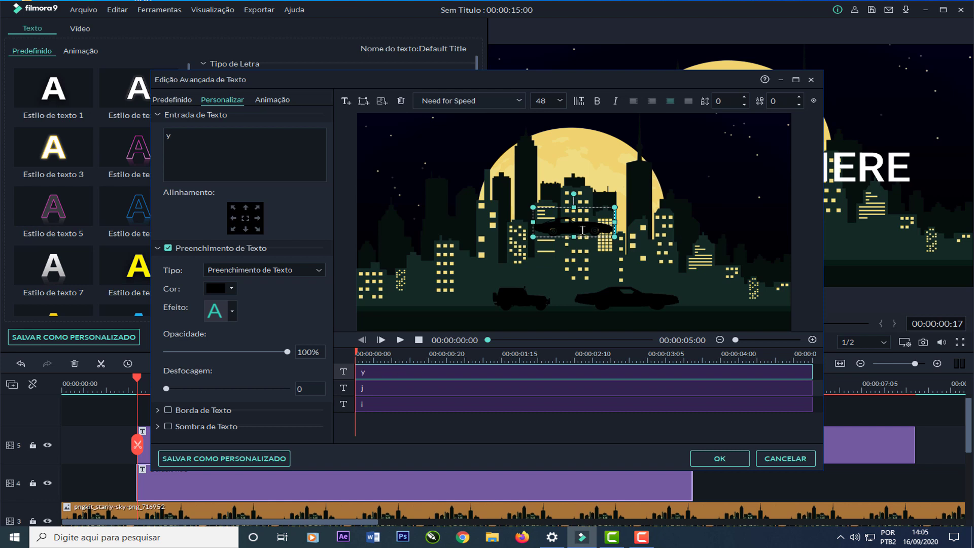
{"action": "left_click_drag", "start_coordinate": [579, 230], "coordinate": [425, 300]}
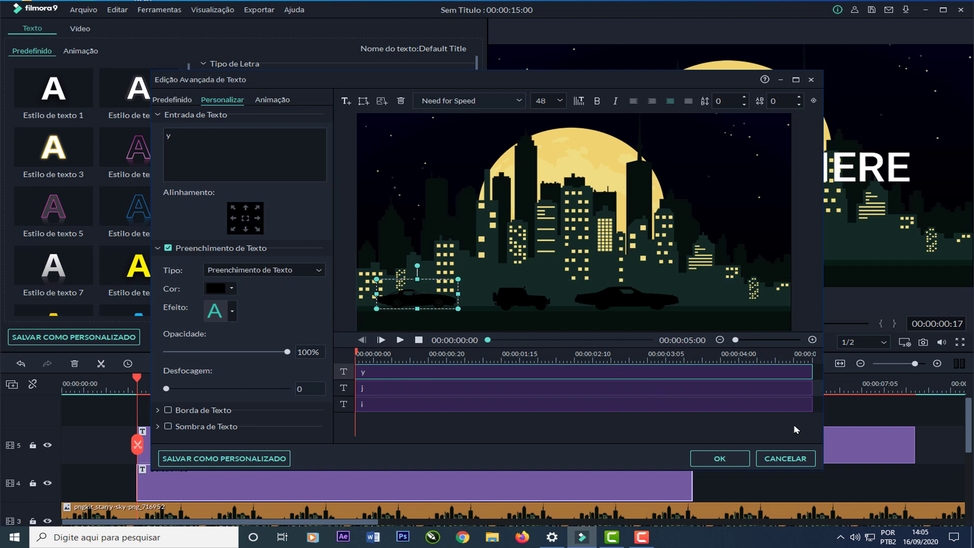
Step: Add a fourth text element with the character "Y" and move this car down to the road between the "j" and "i" vehicles
{"action": "left_click", "coordinate": [346, 102]}
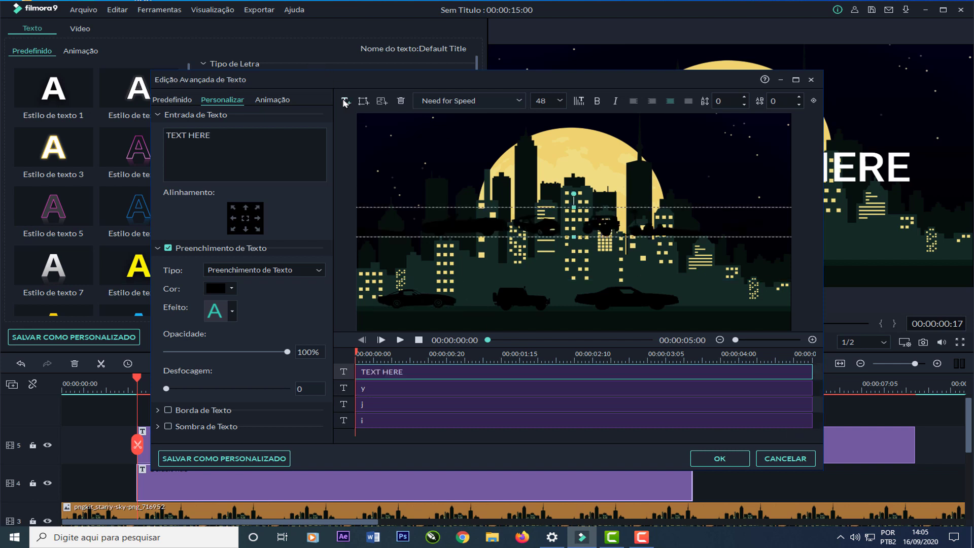
{"action": "left_click_drag", "start_coordinate": [231, 133], "coordinate": [144, 132]}
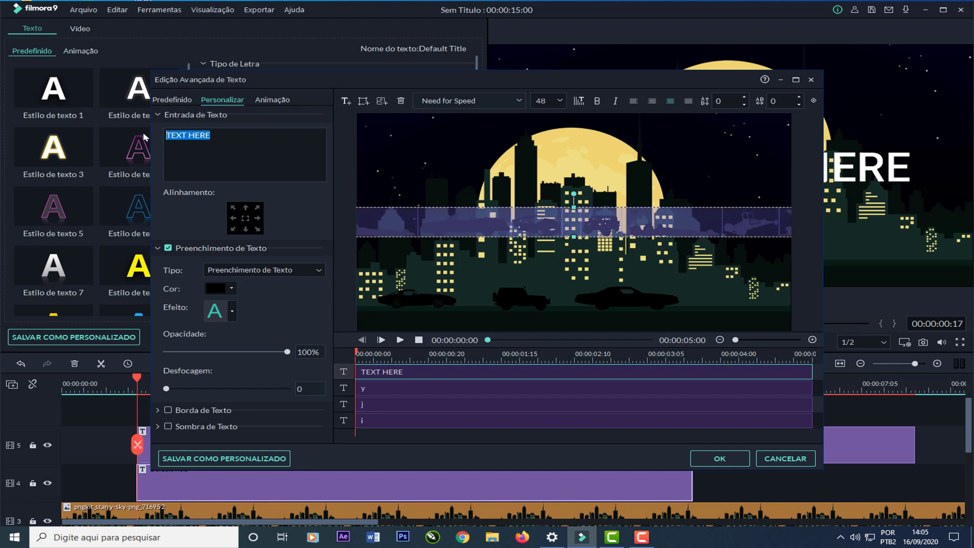
{"action": "type", "text": "Y"}
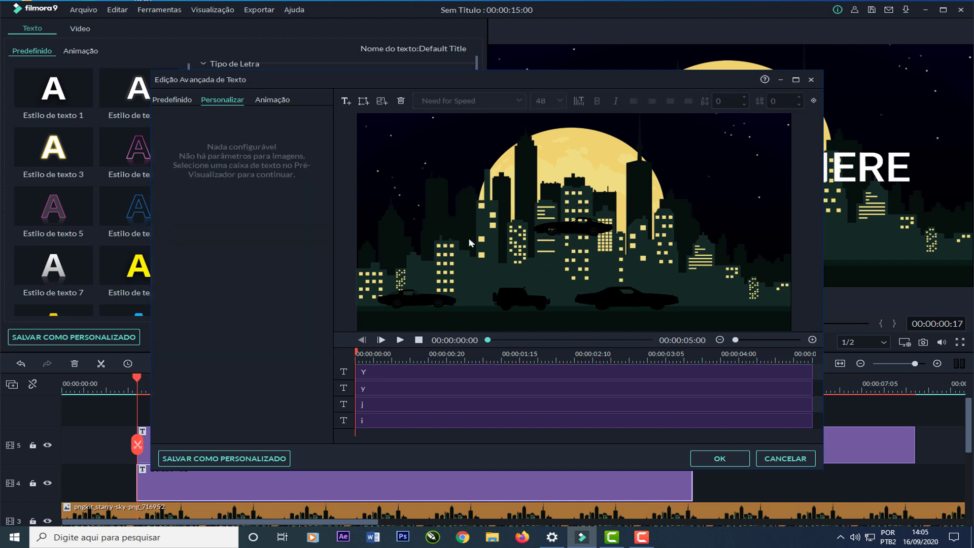
{"action": "left_click_drag", "start_coordinate": [558, 234], "coordinate": [557, 322]}
{"action": "left_click_drag", "start_coordinate": [615, 295], "coordinate": [624, 291]}
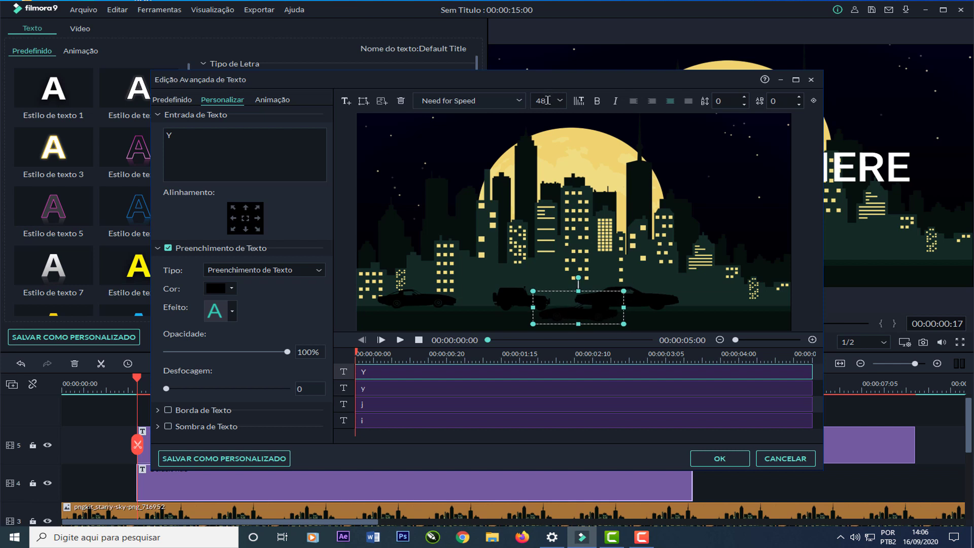
Step: Set the "Y" car's font size to 80, shift it slightly left and down, and move the "i" car right to make room
{"action": "left_click", "coordinate": [534, 101]}
{"action": "type", "text": "80"}
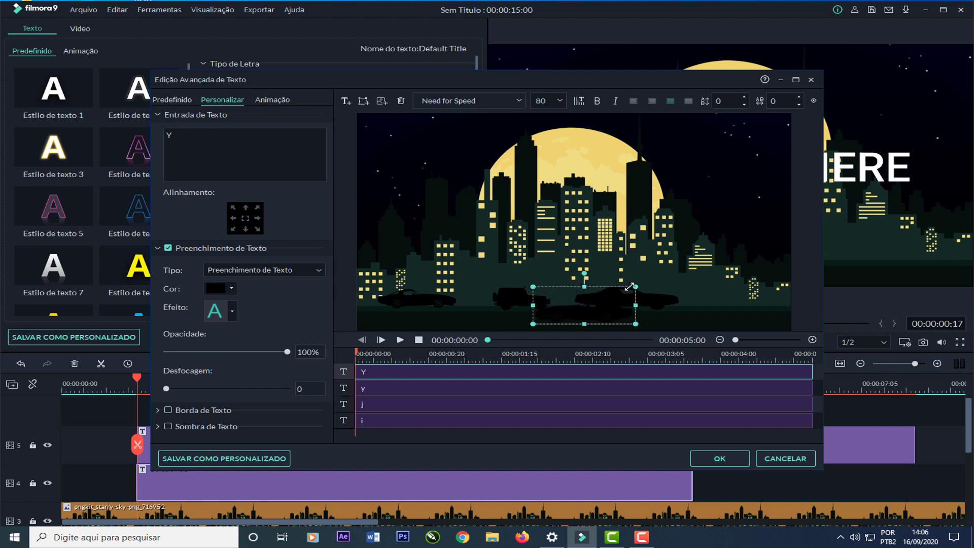
{"action": "left_click_drag", "start_coordinate": [617, 307], "coordinate": [584, 315]}
{"action": "left_click_drag", "start_coordinate": [645, 301], "coordinate": [691, 303]}
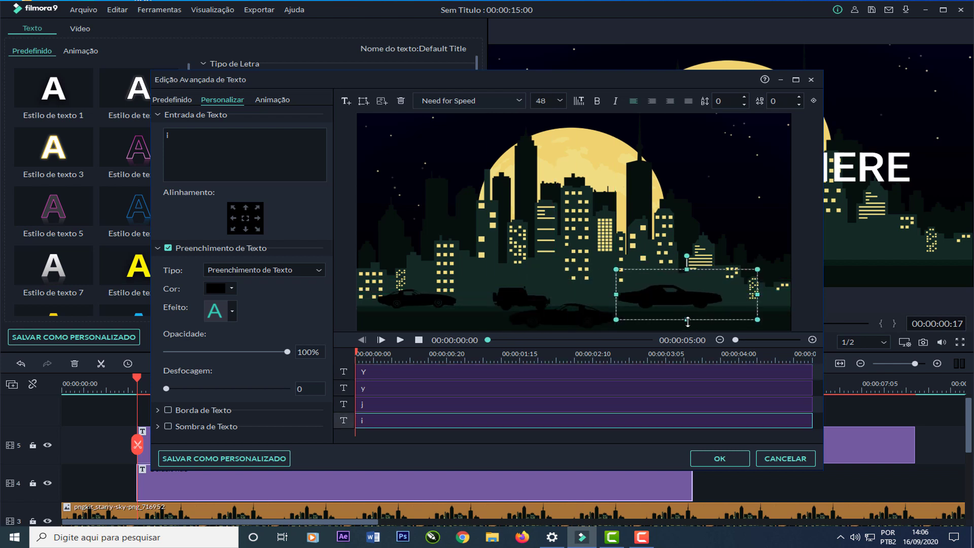
Step: Enlarge the leftmost car, the lowercase "y" element, to font size 56
{"action": "left_click", "coordinate": [546, 312]}
{"action": "left_click", "coordinate": [411, 315]}
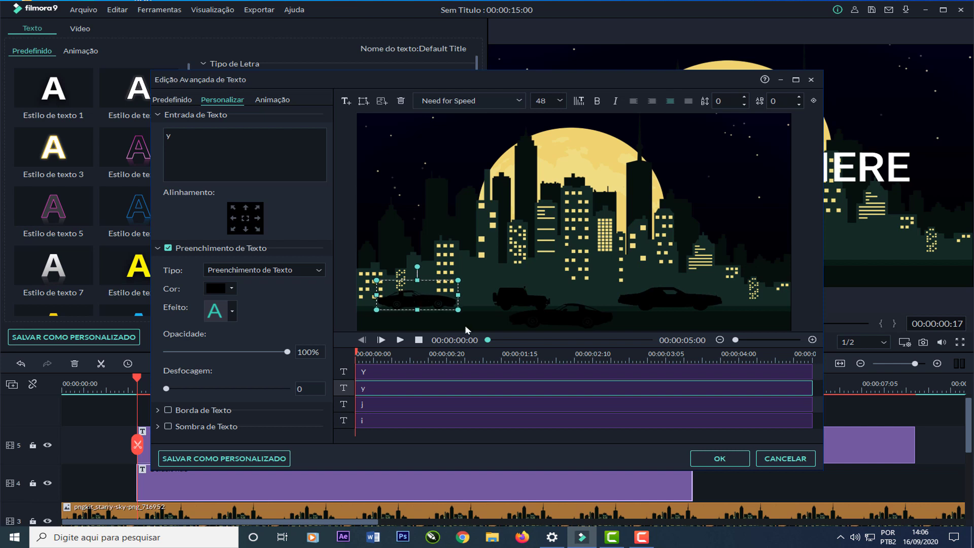
{"action": "left_click", "coordinate": [560, 101]}
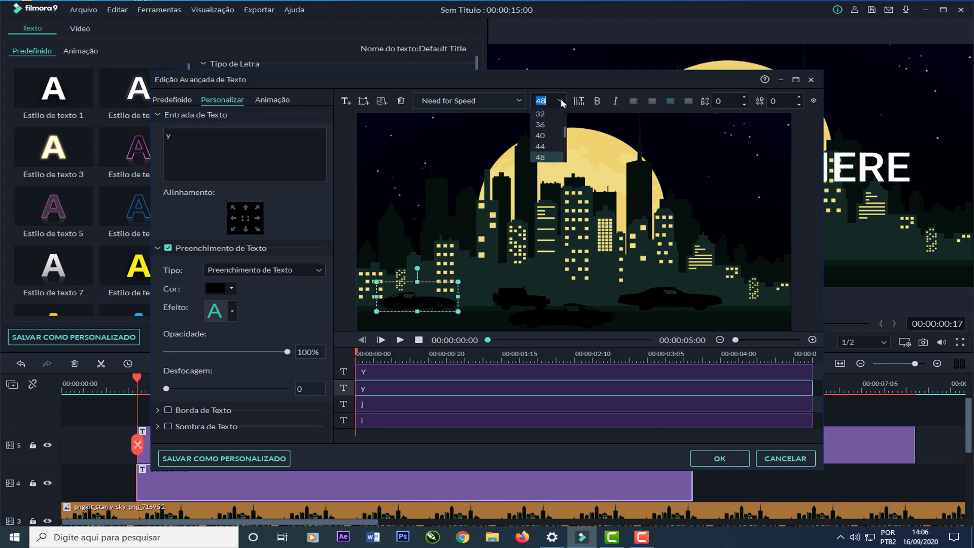
{"action": "scroll", "coordinate": [562, 145], "scroll_direction": "down", "scroll_amount": 1}
{"action": "left_click", "coordinate": [562, 148]}
Step: Set the "j" vehicle's font size to 56 and raise the uppercase "Y" car slightly on the road
{"action": "left_click", "coordinate": [521, 296]}
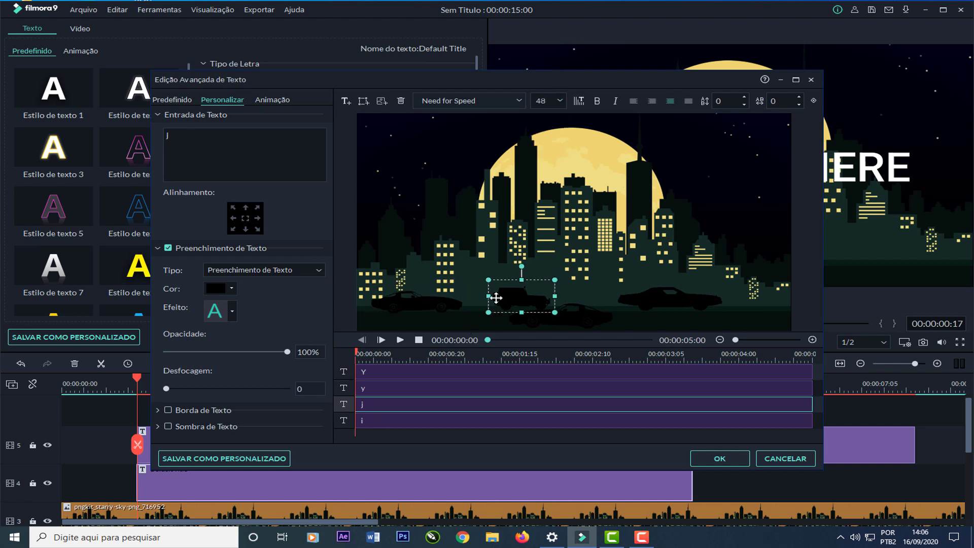
{"action": "left_click", "coordinate": [561, 101]}
{"action": "left_click", "coordinate": [542, 146]}
{"action": "left_click", "coordinate": [597, 318]}
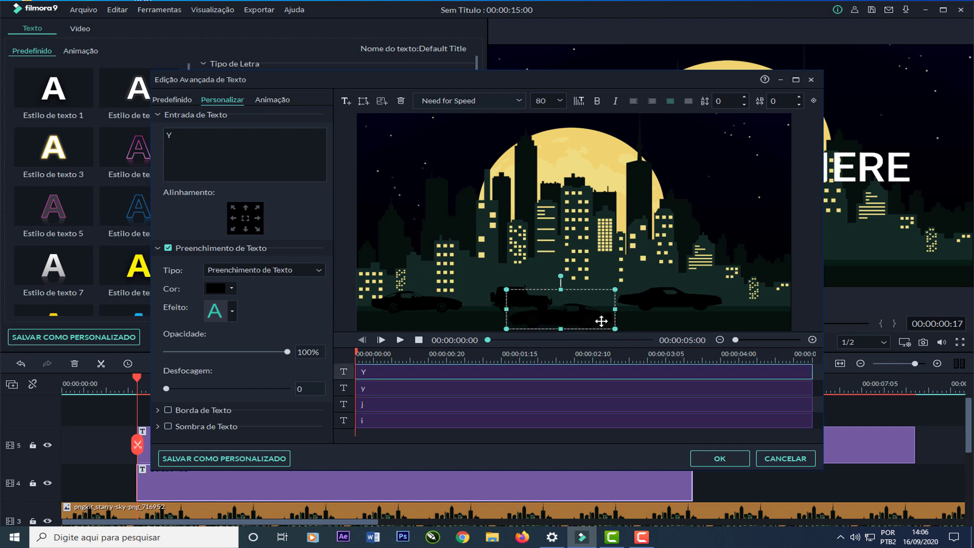
{"action": "left_click_drag", "start_coordinate": [601, 321], "coordinate": [606, 320]}
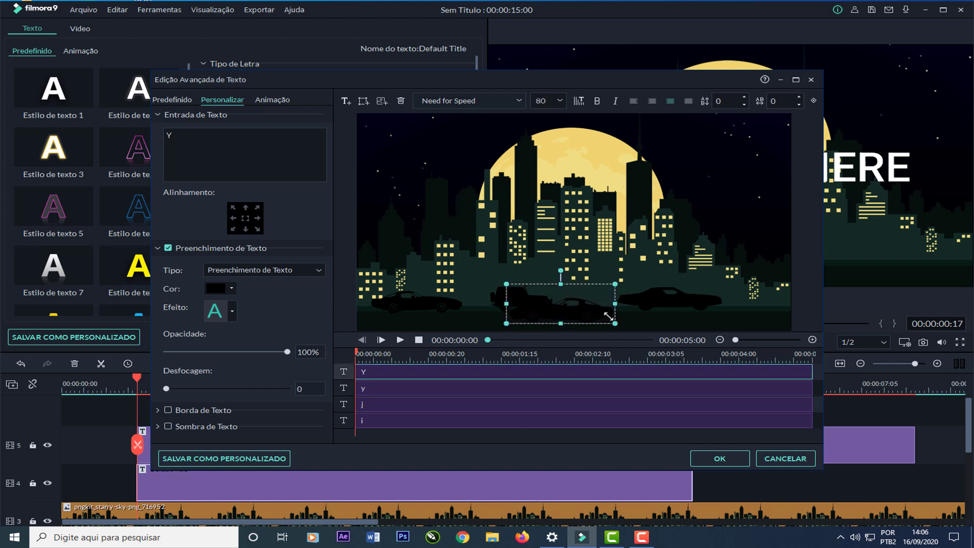
Step: Add a fifth text element with the character "C" at font size 70 and move this car down onto the "i" car
{"action": "left_click", "coordinate": [348, 101]}
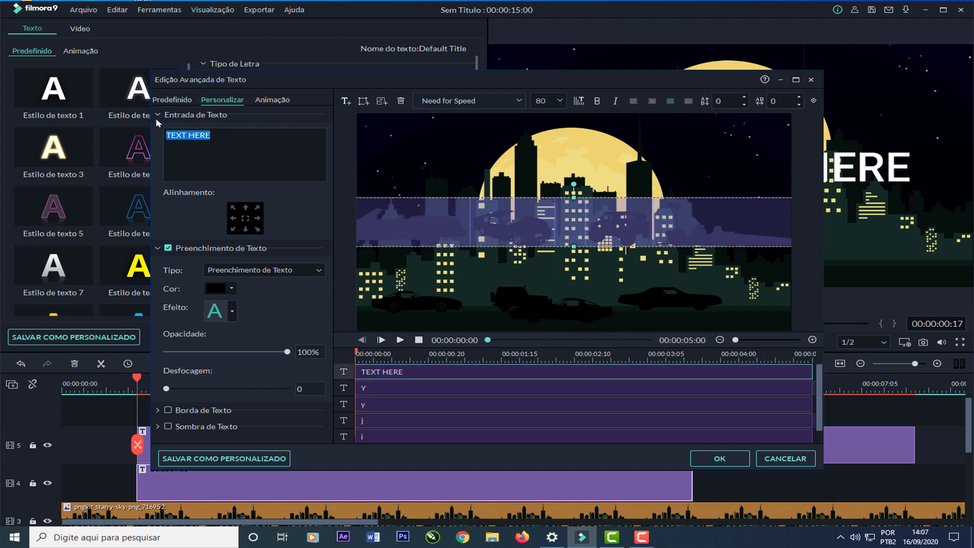
{"action": "type", "text": "C"}
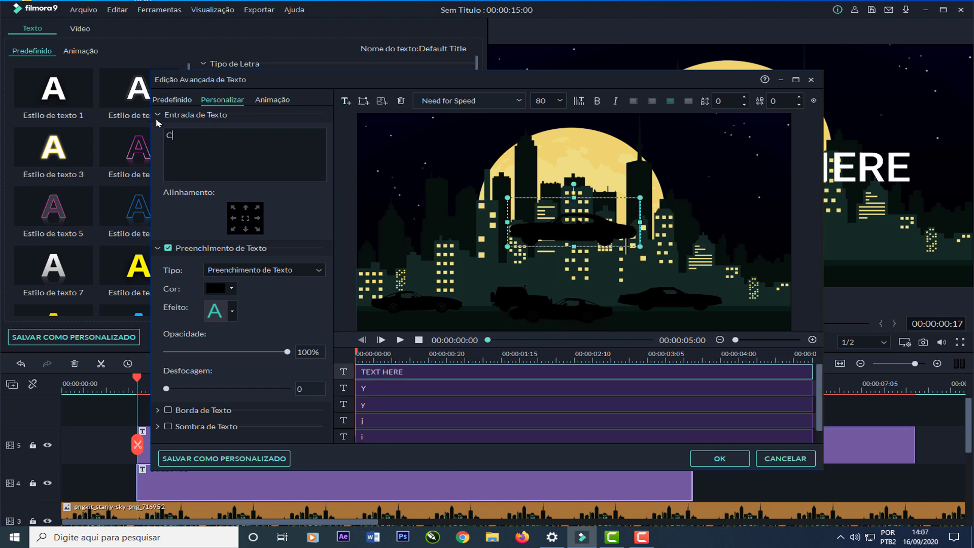
{"action": "left_click", "coordinate": [552, 98]}
{"action": "type", "text": "70"}
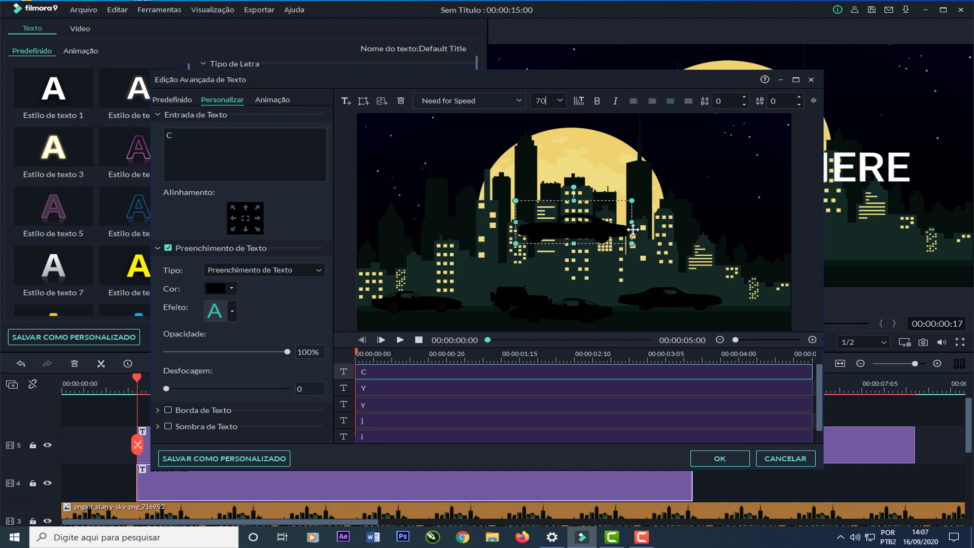
{"action": "left_click_drag", "start_coordinate": [603, 226], "coordinate": [709, 305]}
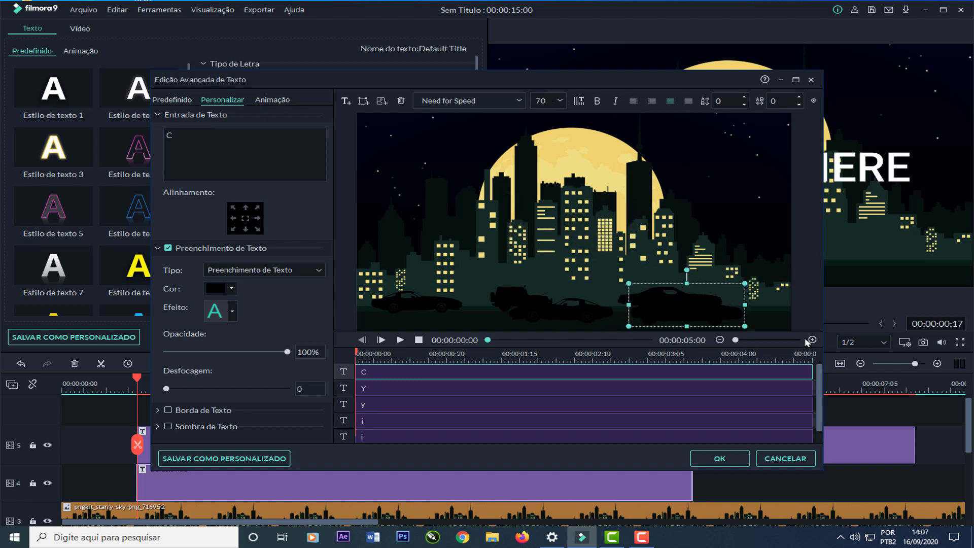
Step: Raise the "C" car slightly, shift it right toward the end of the road and set its font size to 60
{"action": "key", "text": "Up"}
{"action": "key", "text": "Up"}
{"action": "key", "text": "Up"}
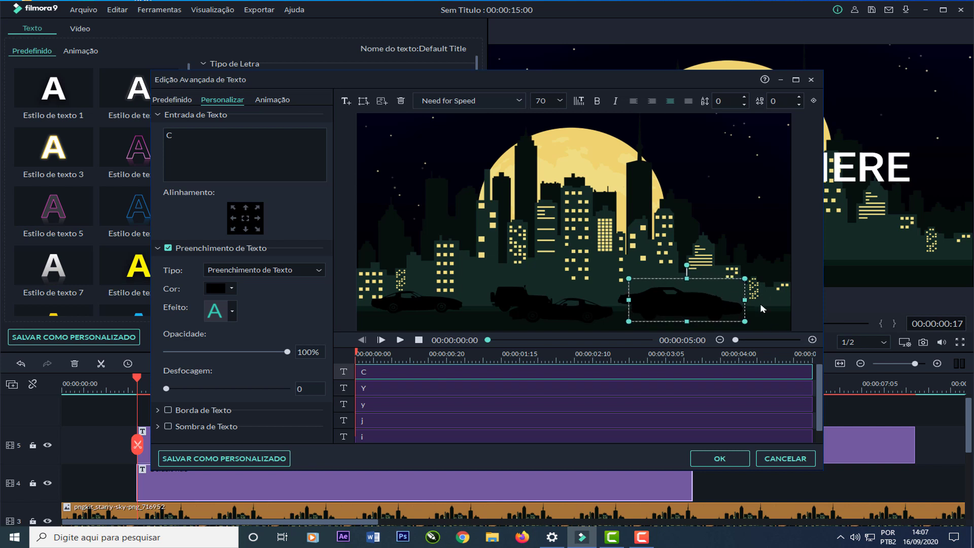
{"action": "left_click_drag", "start_coordinate": [680, 306], "coordinate": [711, 307]}
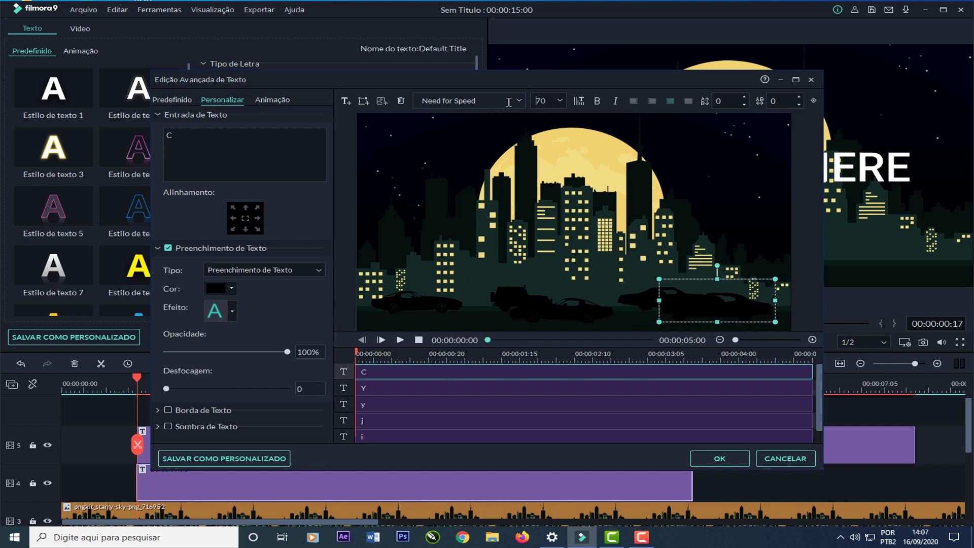
{"action": "double_click", "coordinate": [548, 106]}
{"action": "type", "text": "6"}
{"action": "key", "text": "Return"}
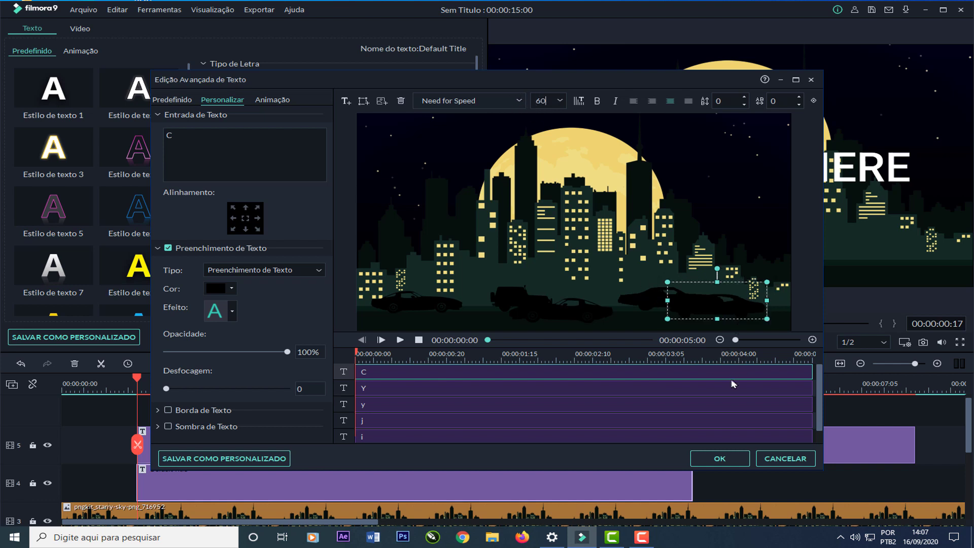
Step: Shorten all five car text layers together to a duration of about 3.4 seconds
{"action": "left_click", "coordinate": [620, 391], "text": "ctrl"}
{"action": "left_click", "coordinate": [618, 405], "text": "ctrl"}
{"action": "left_click", "coordinate": [617, 421], "text": "ctrl"}
{"action": "left_click", "coordinate": [616, 435], "text": "ctrl"}
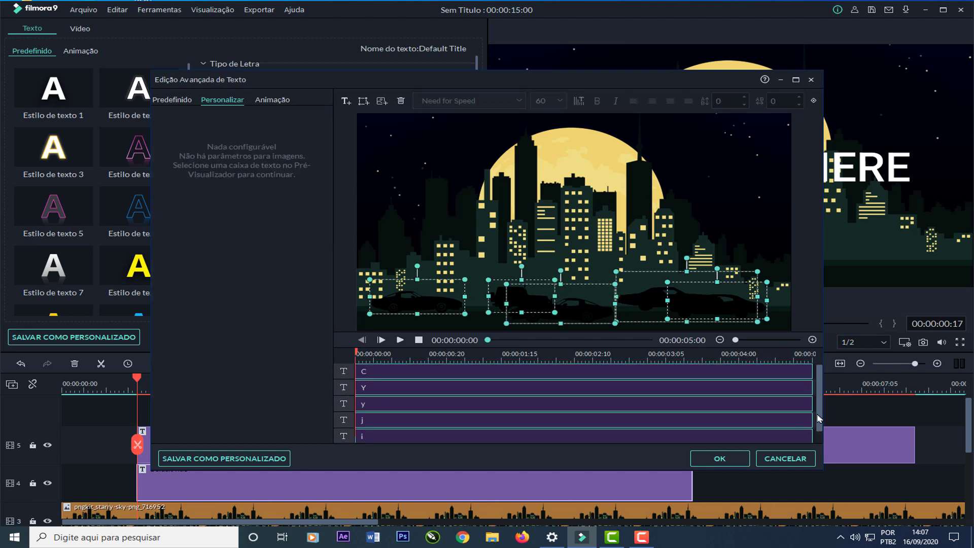
{"action": "left_click_drag", "start_coordinate": [813, 406], "coordinate": [669, 395]}
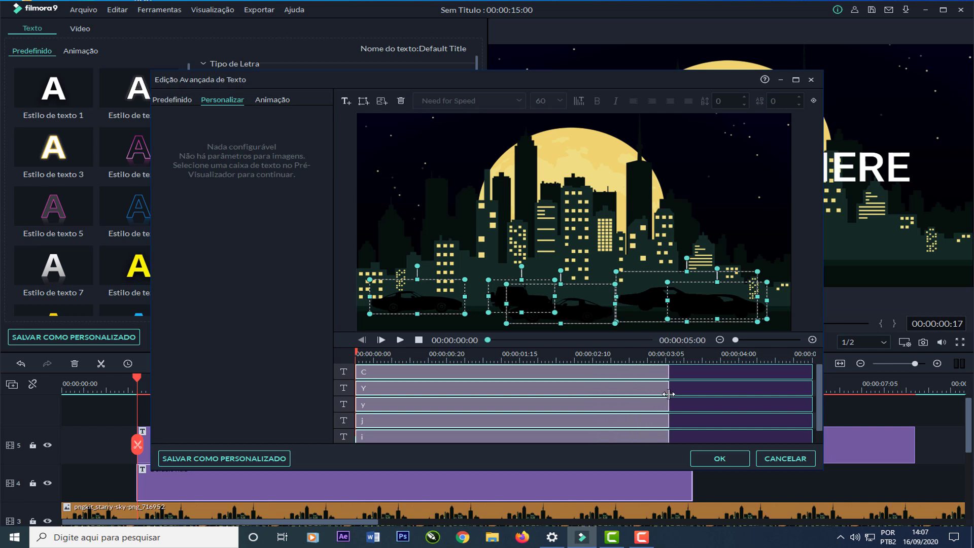
{"action": "left_click", "coordinate": [694, 404]}
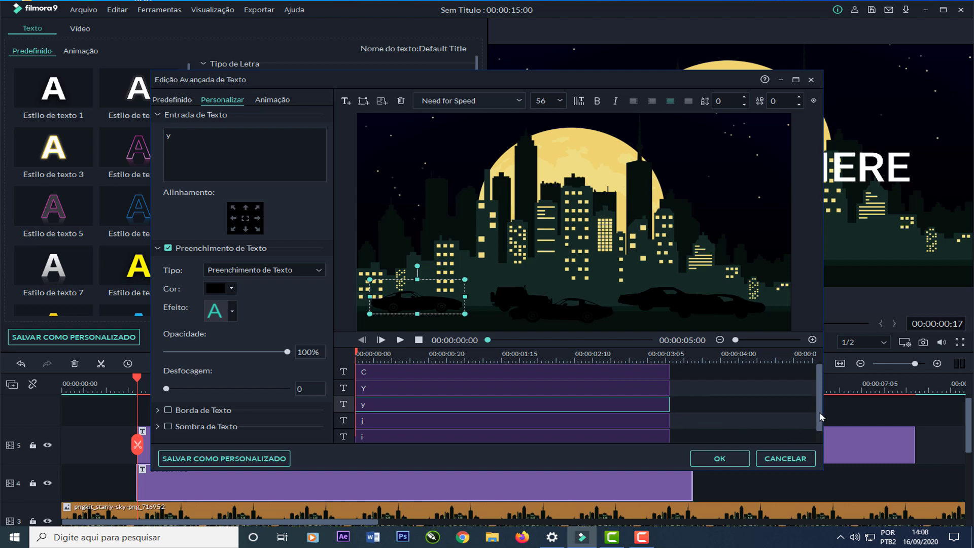
Step: Apply the Rolar para a Direita animation to the "i", "j", "y" and "Y" vehicles, and Rolar para a Esquerda to the "C" car
{"action": "left_click_drag", "start_coordinate": [821, 414], "coordinate": [820, 419]}
{"action": "left_click", "coordinate": [627, 433]}
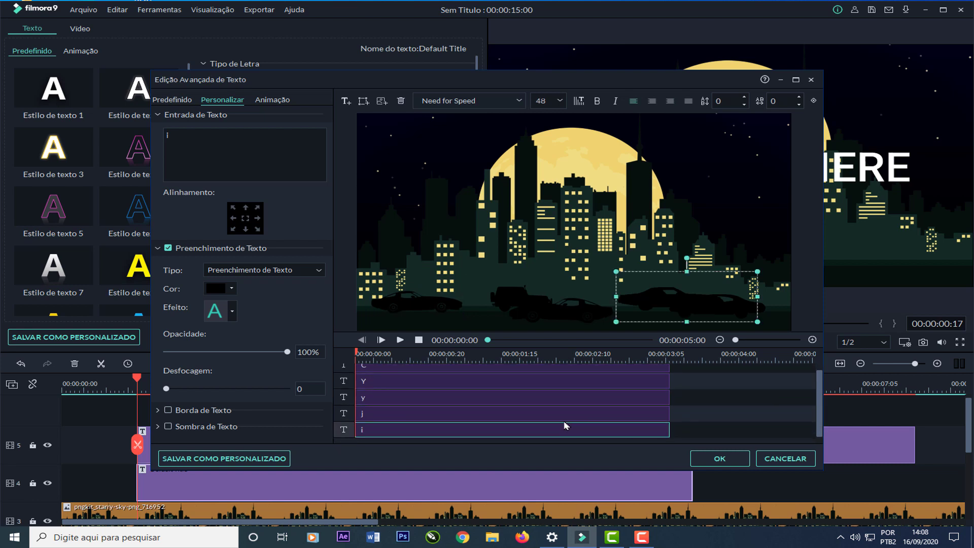
{"action": "left_click", "coordinate": [267, 102]}
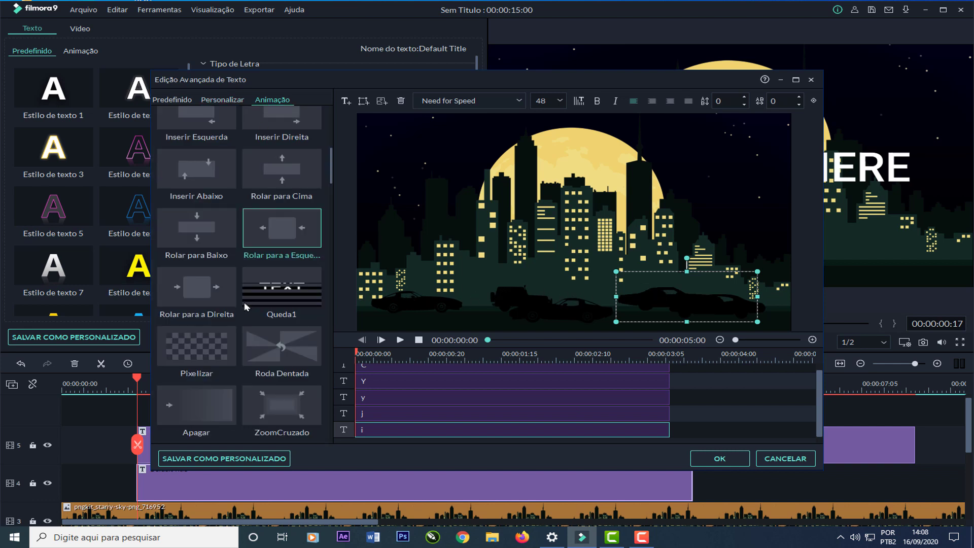
{"action": "left_click", "coordinate": [216, 290]}
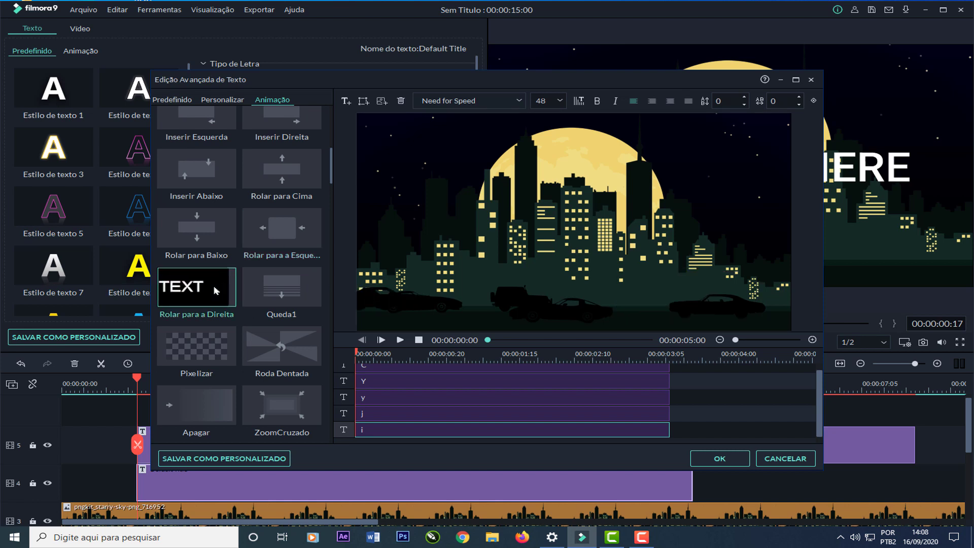
{"action": "left_click", "coordinate": [382, 413]}
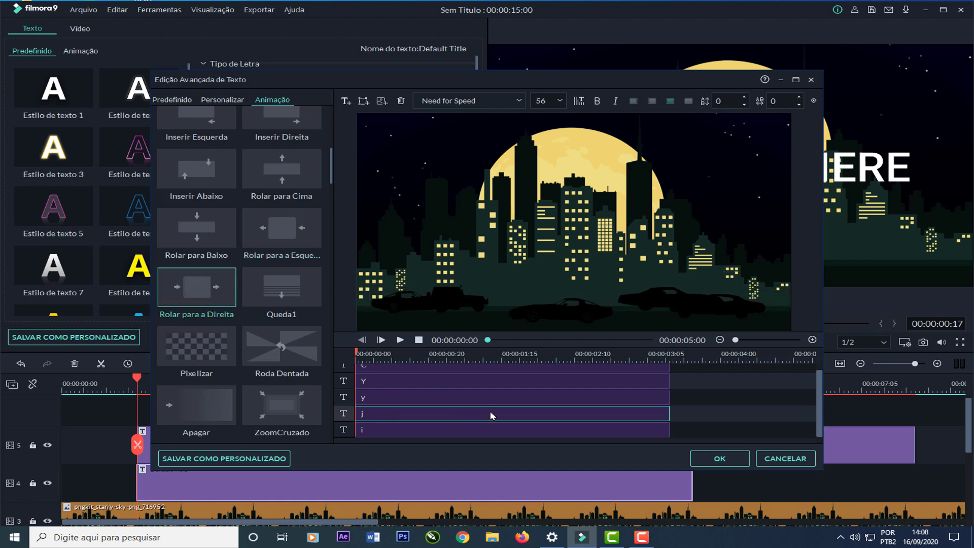
{"action": "left_click", "coordinate": [444, 402]}
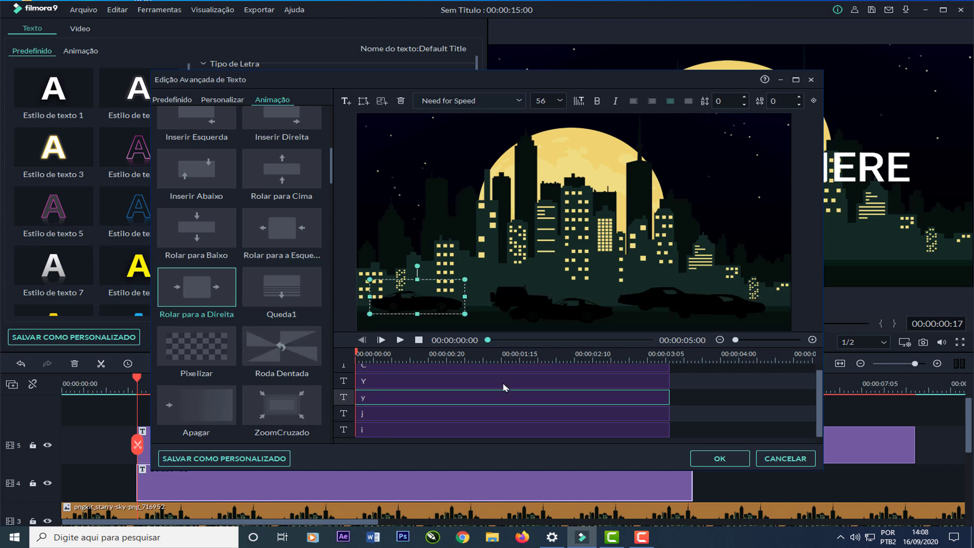
{"action": "left_click", "coordinate": [559, 318]}
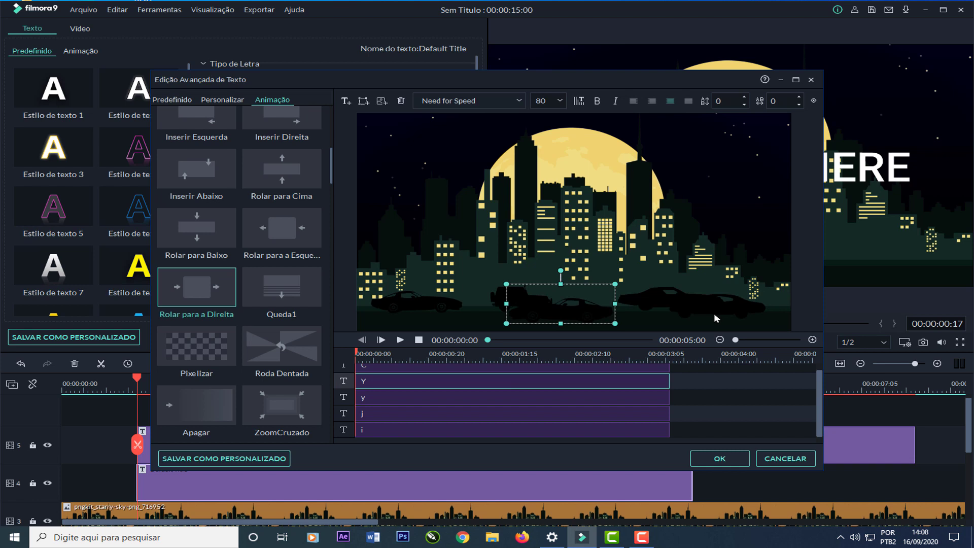
{"action": "left_click", "coordinate": [522, 369]}
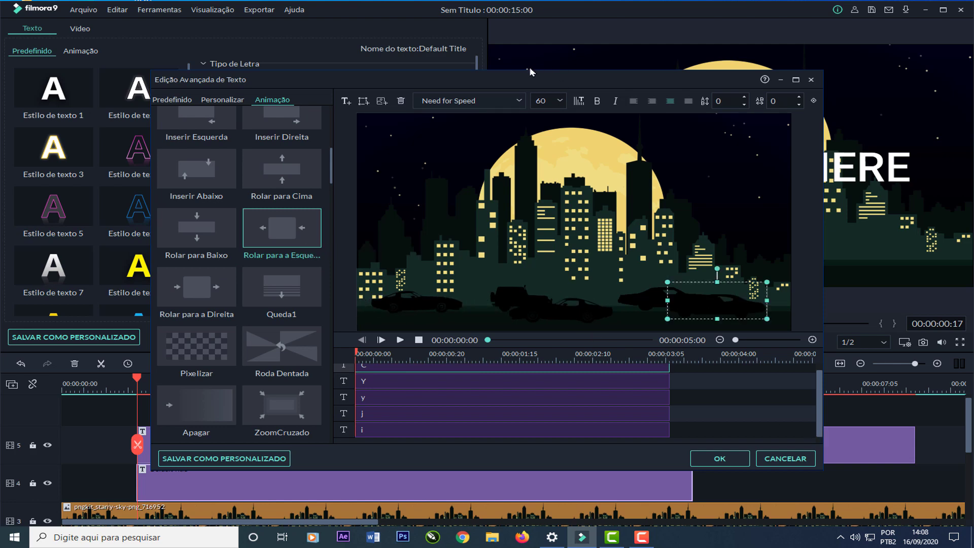
Step: Maximize the title editor, delay the "j" layer to about 0.7 seconds and the "y" layer to about 1.5 seconds, and play the result
{"action": "double_click", "coordinate": [520, 81]}
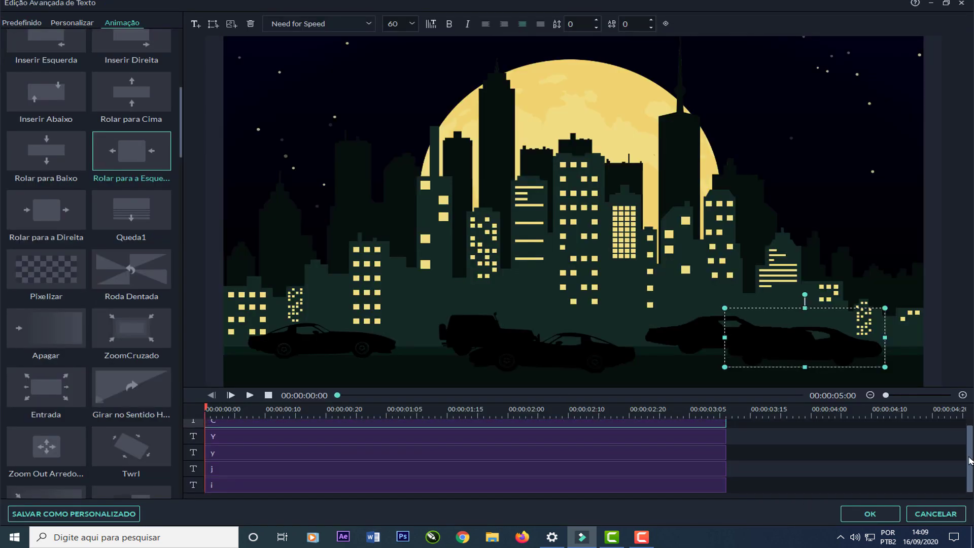
{"action": "left_click_drag", "start_coordinate": [969, 461], "coordinate": [969, 459]}
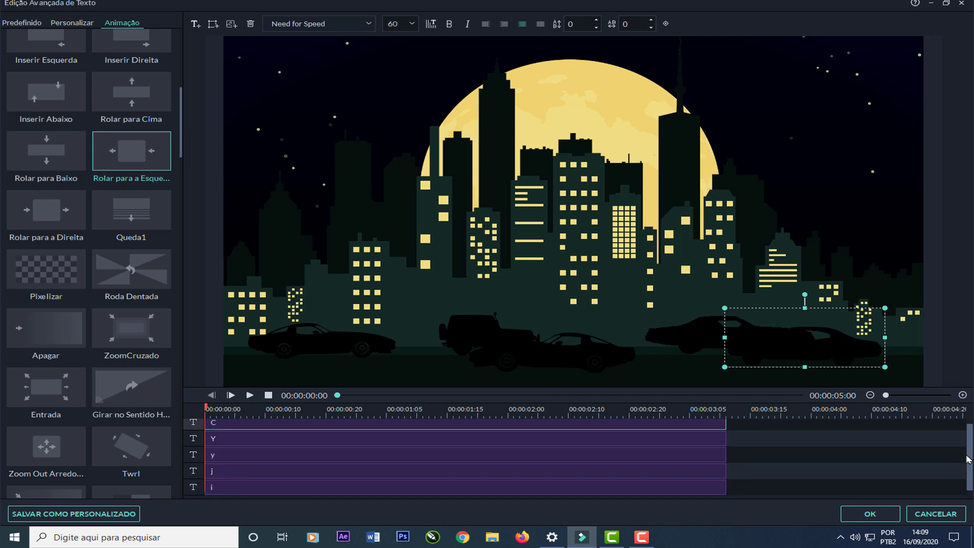
{"action": "left_click", "coordinate": [326, 492]}
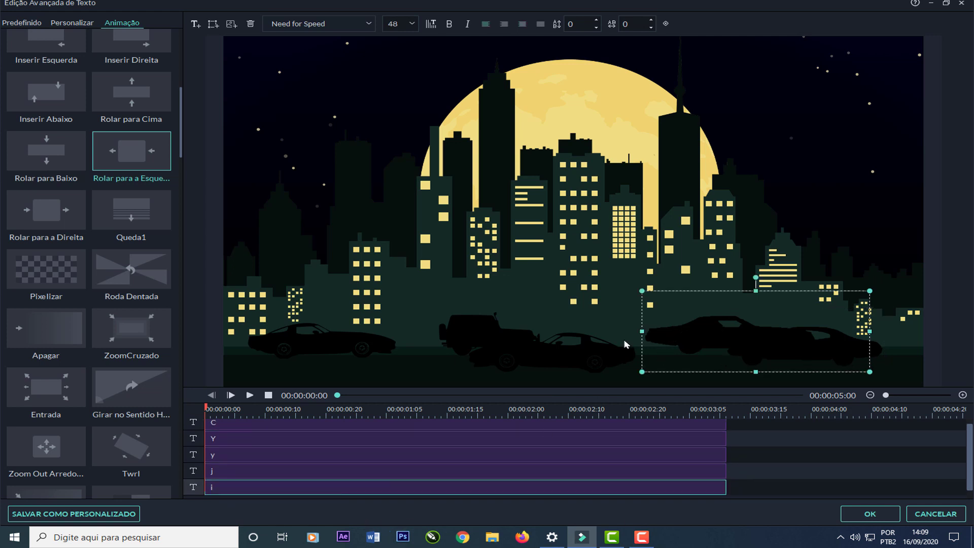
{"action": "left_click_drag", "start_coordinate": [231, 476], "coordinate": [325, 476]}
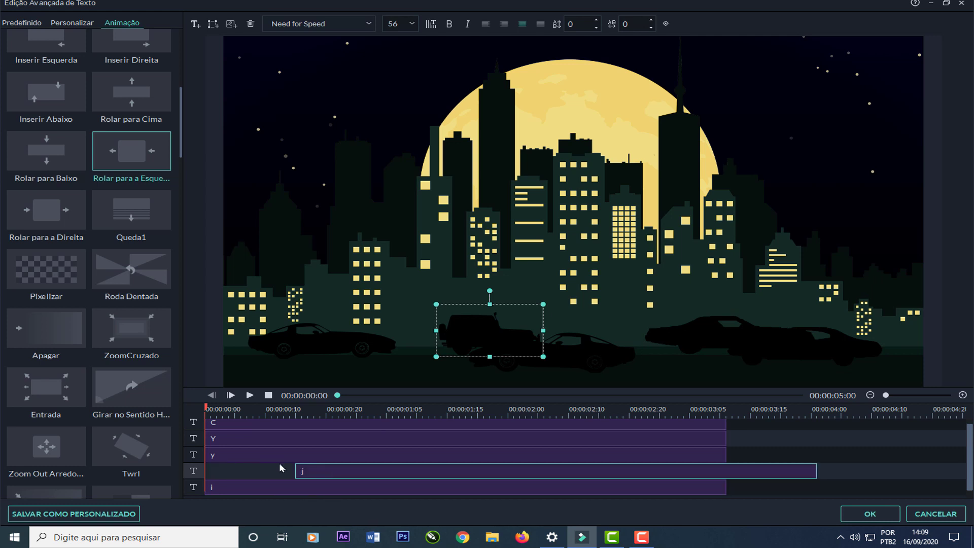
{"action": "left_click", "coordinate": [265, 459]}
{"action": "left_click_drag", "start_coordinate": [254, 452], "coordinate": [477, 454]}
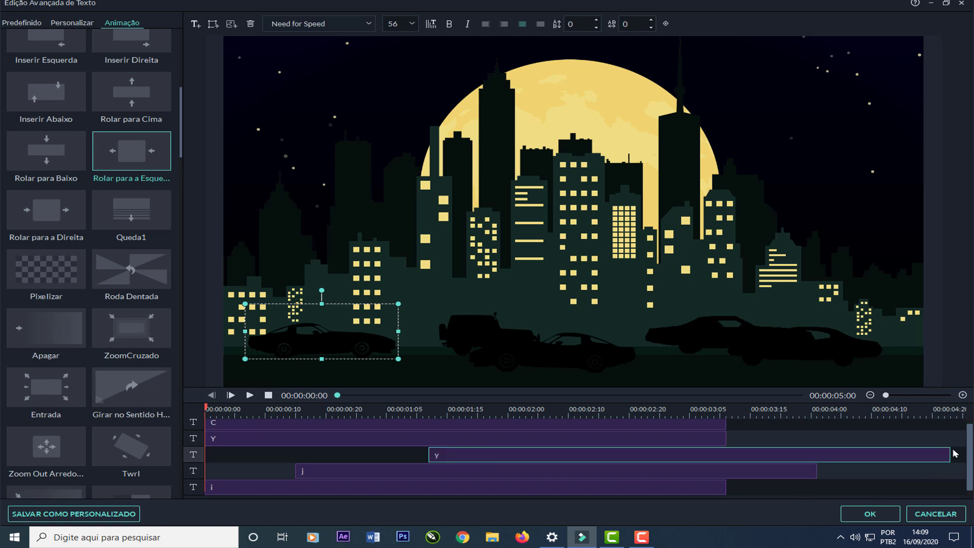
{"action": "left_click_drag", "start_coordinate": [391, 471], "coordinate": [403, 471]}
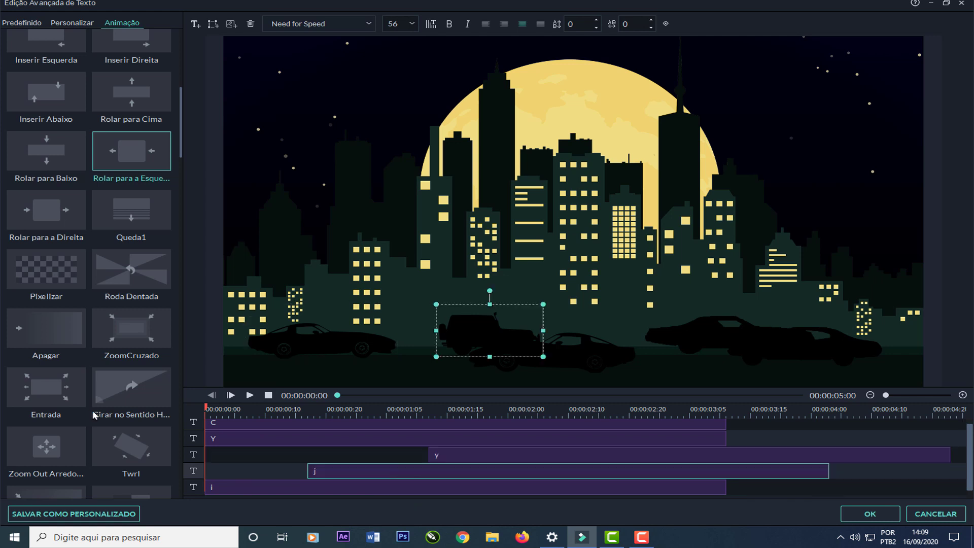
{"action": "left_click", "coordinate": [249, 396]}
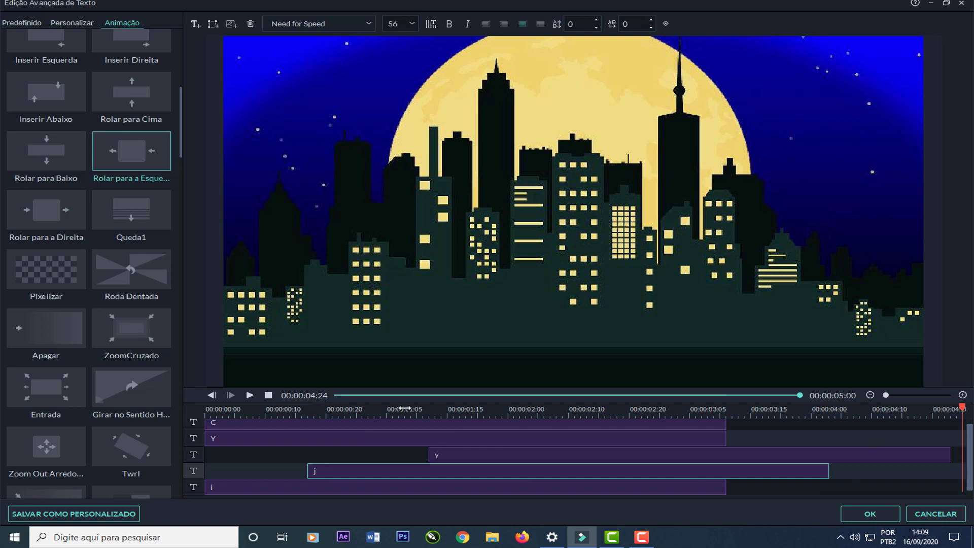
Step: Delay the "C" layer to about 1.35 seconds and the "Y" layer to about 0.3 seconds, and play the result
{"action": "left_click", "coordinate": [380, 428]}
{"action": "left_click_drag", "start_coordinate": [971, 451], "coordinate": [899, 431]}
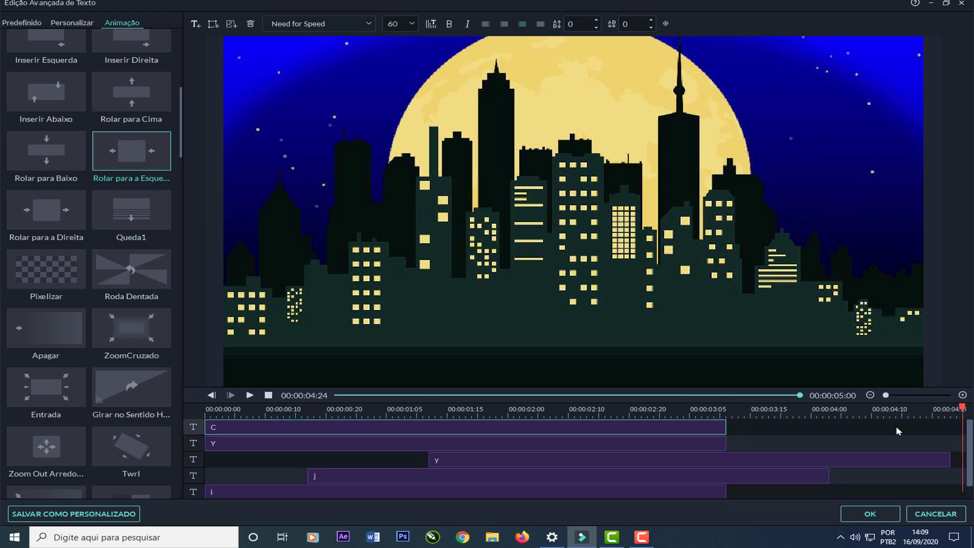
{"action": "left_click", "coordinate": [499, 395]}
{"action": "left_click_drag", "start_coordinate": [291, 426], "coordinate": [496, 430]}
{"action": "left_click_drag", "start_coordinate": [274, 444], "coordinate": [343, 452]}
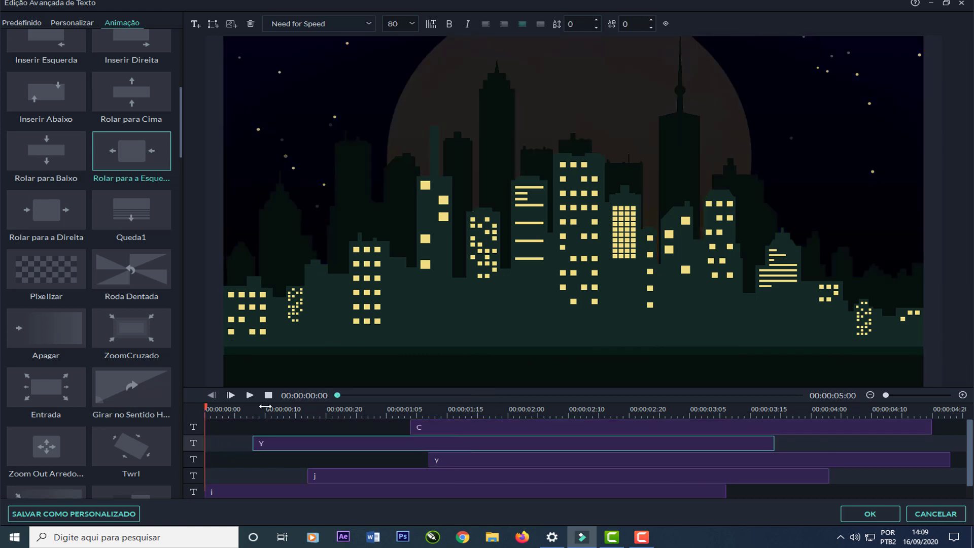
{"action": "left_click", "coordinate": [249, 395]}
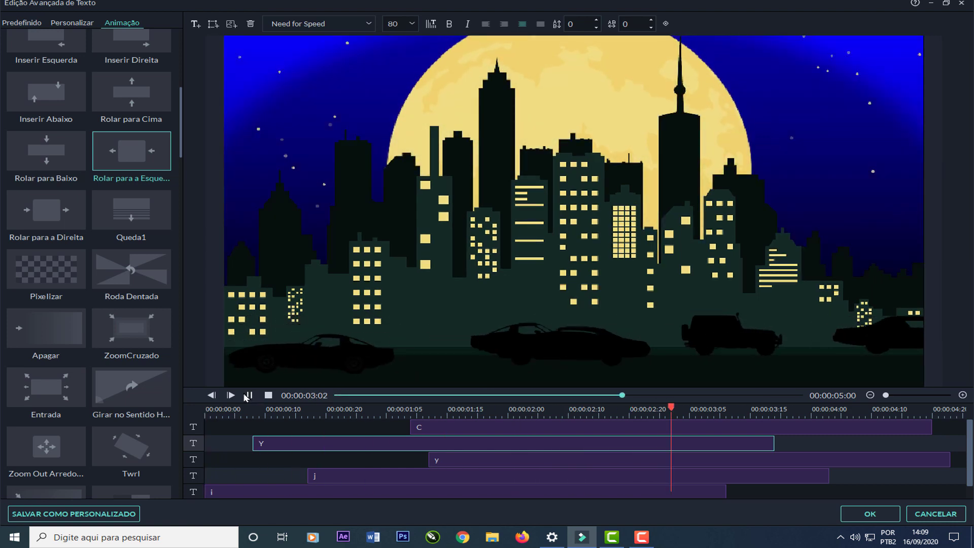
Step: Move the "Y" layer back to the very start, check the cars partway through, and replay the animation from the beginning
{"action": "key", "text": "space"}
{"action": "left_click_drag", "start_coordinate": [411, 454], "coordinate": [351, 452]}
{"action": "left_click_drag", "start_coordinate": [795, 407], "coordinate": [506, 435]}
{"action": "left_click", "coordinate": [858, 359]}
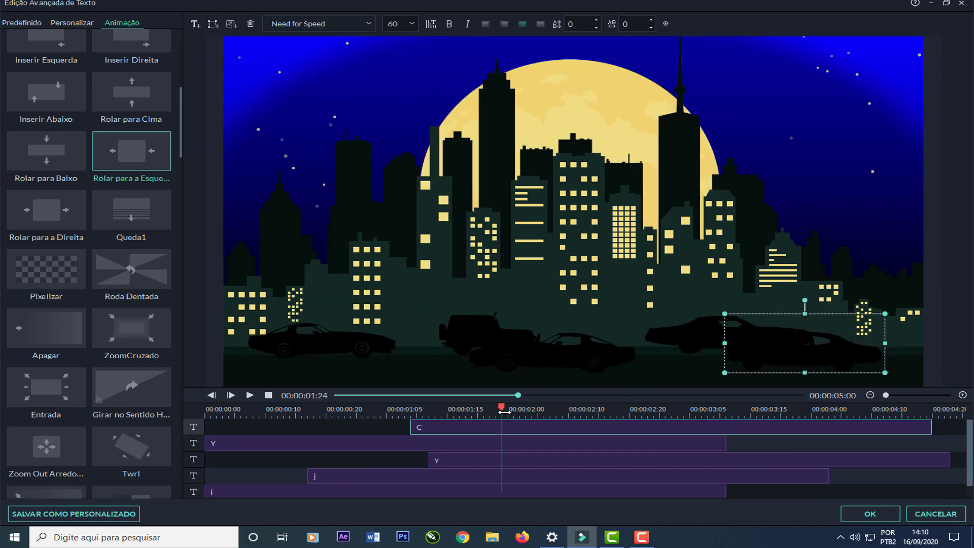
{"action": "left_click_drag", "start_coordinate": [502, 411], "coordinate": [206, 419]}
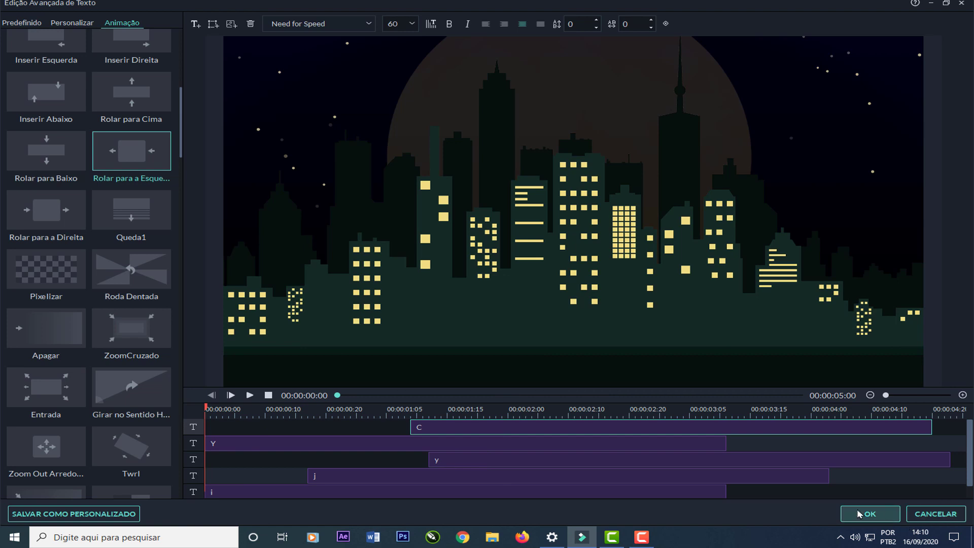
{"action": "left_click", "coordinate": [249, 395]}
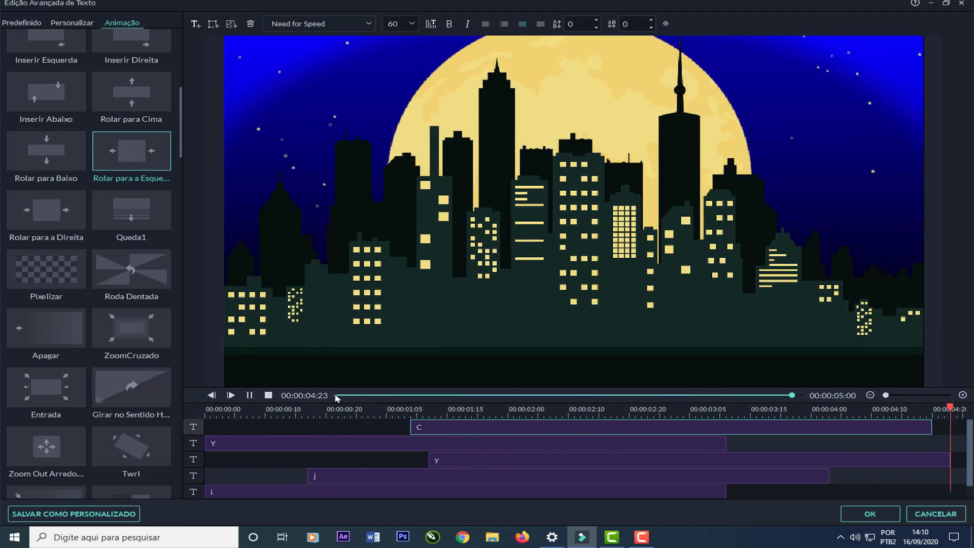
Step: Delay the "j" layer to about 0.8 seconds, preview the animation and accept the advanced title edits
{"action": "mouse_move", "coordinate": [447, 475]}
{"action": "left_mouse_down"}
{"action": "mouse_move", "coordinate": [416, 476]}
{"action": "mouse_move", "coordinate": [449, 476]}
{"action": "left_mouse_up"}
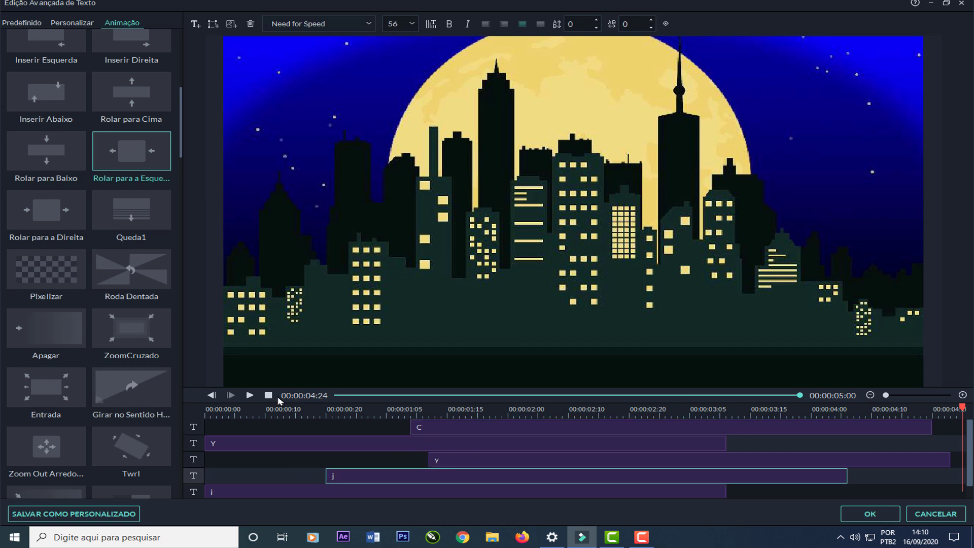
{"action": "left_click", "coordinate": [251, 395]}
{"action": "left_click", "coordinate": [872, 514]}
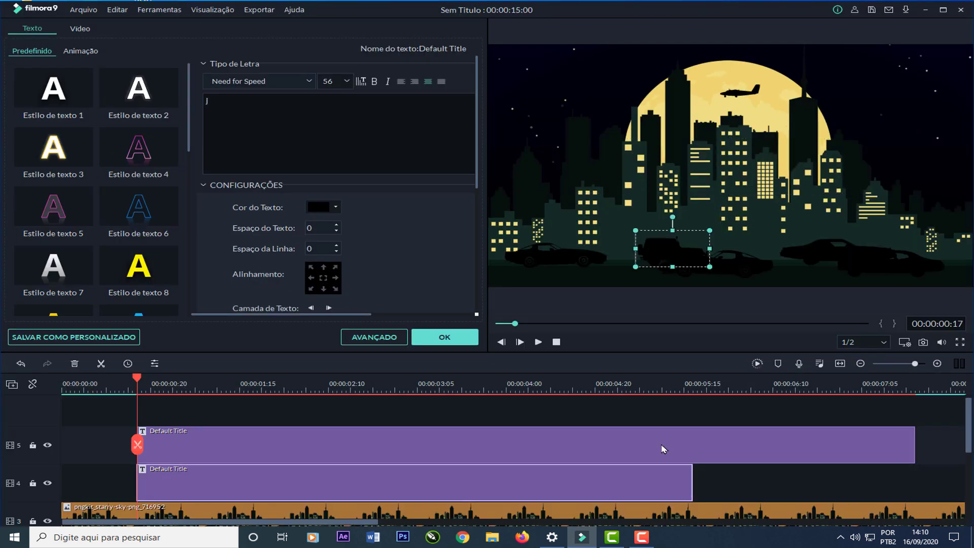
Step: Set the duration of the car title clip on track 4 to 6 seconds
{"action": "left_click", "coordinate": [650, 480]}
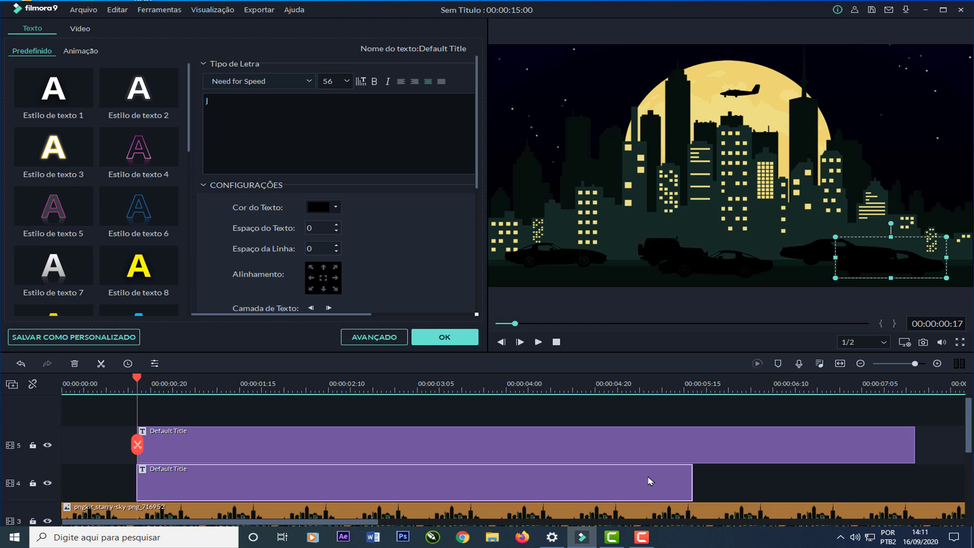
{"action": "left_click_drag", "start_coordinate": [692, 477], "coordinate": [692, 478]}
{"action": "right_click", "coordinate": [692, 477]}
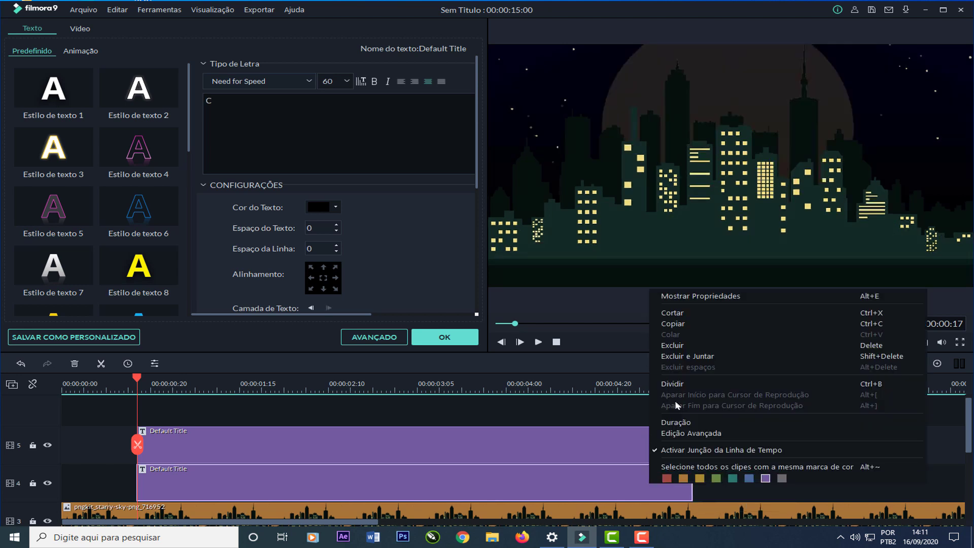
{"action": "left_click", "coordinate": [679, 420]}
{"action": "left_click", "coordinate": [504, 231]}
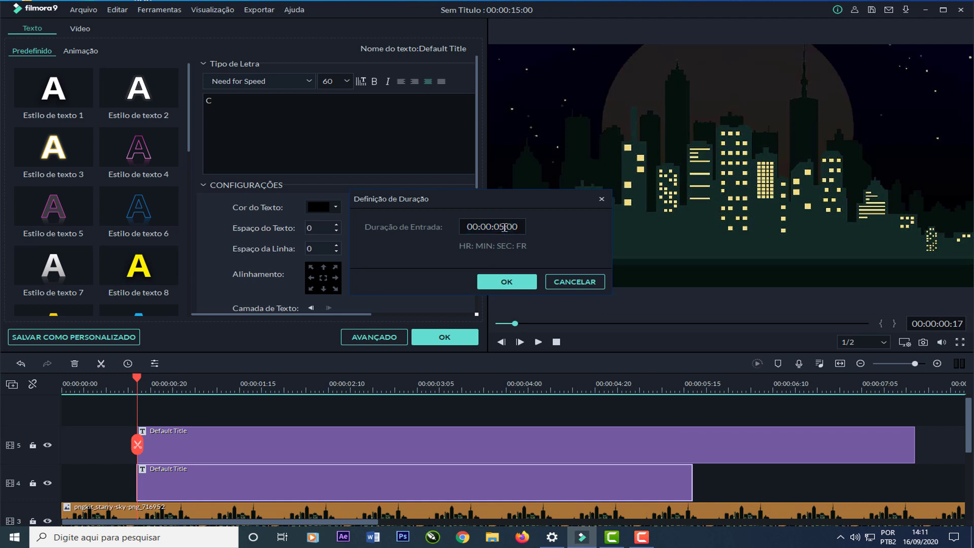
{"action": "type", "text": "6"}
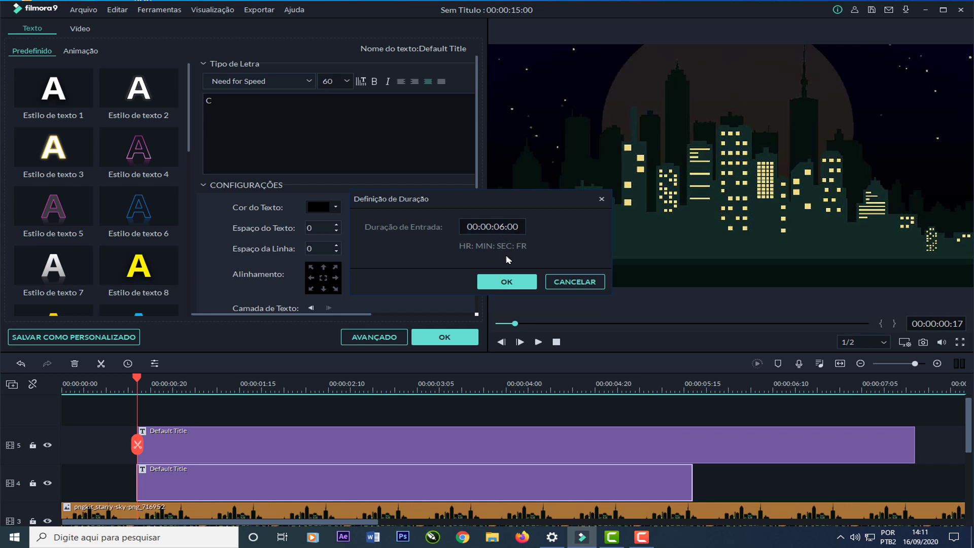
{"action": "left_click", "coordinate": [505, 282]}
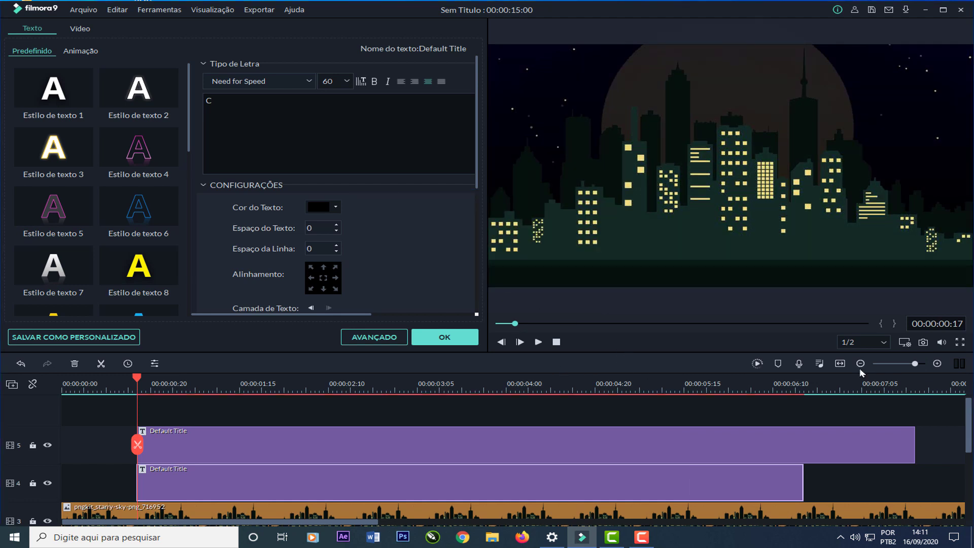
Step: Copy the car title clip on track 4, keeping the full 15-second timeline in view
{"action": "left_click", "coordinate": [841, 365]}
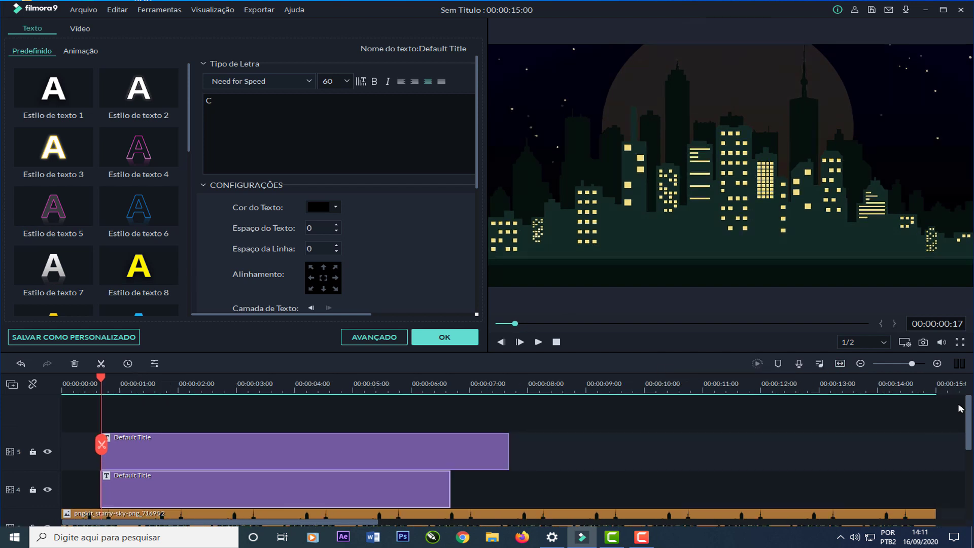
{"action": "left_click", "coordinate": [842, 490]}
{"action": "left_click", "coordinate": [813, 390]}
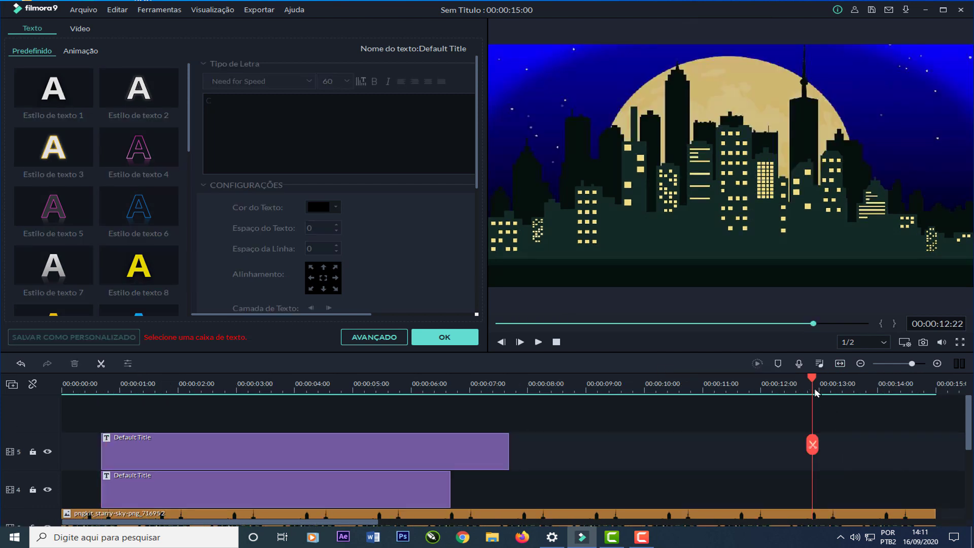
{"action": "left_click", "coordinate": [334, 502]}
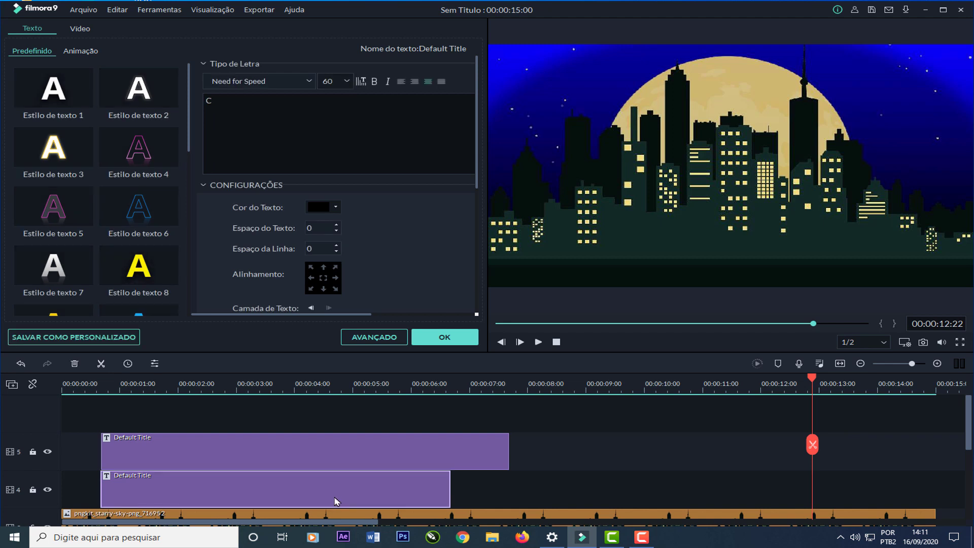
{"action": "right_click", "coordinate": [271, 493]}
{"action": "left_click", "coordinate": [298, 335]}
{"action": "left_click", "coordinate": [685, 486]}
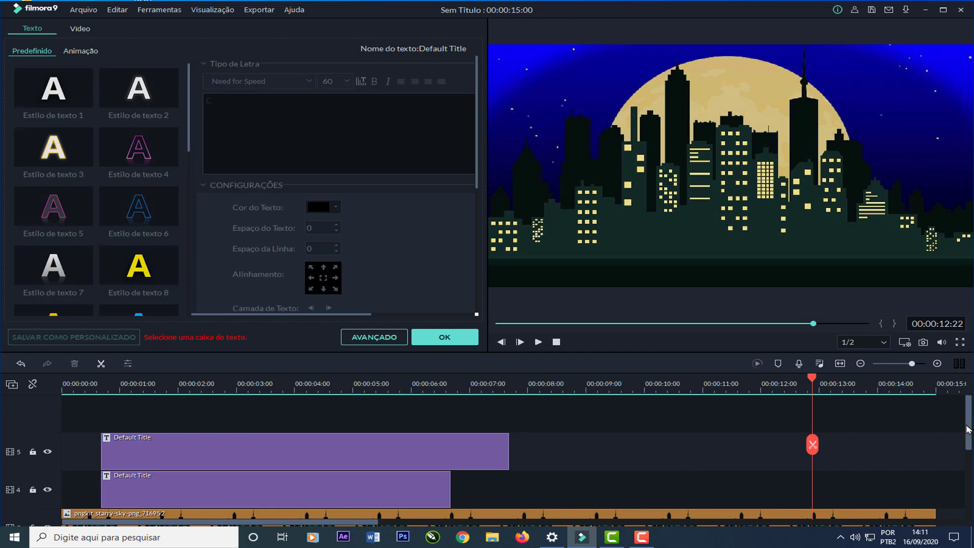
Step: Lock the skyline, moon and gradient tracks 3, 2 and 1
{"action": "left_click_drag", "start_coordinate": [969, 428], "coordinate": [970, 455]}
{"action": "left_click", "coordinate": [33, 483]}
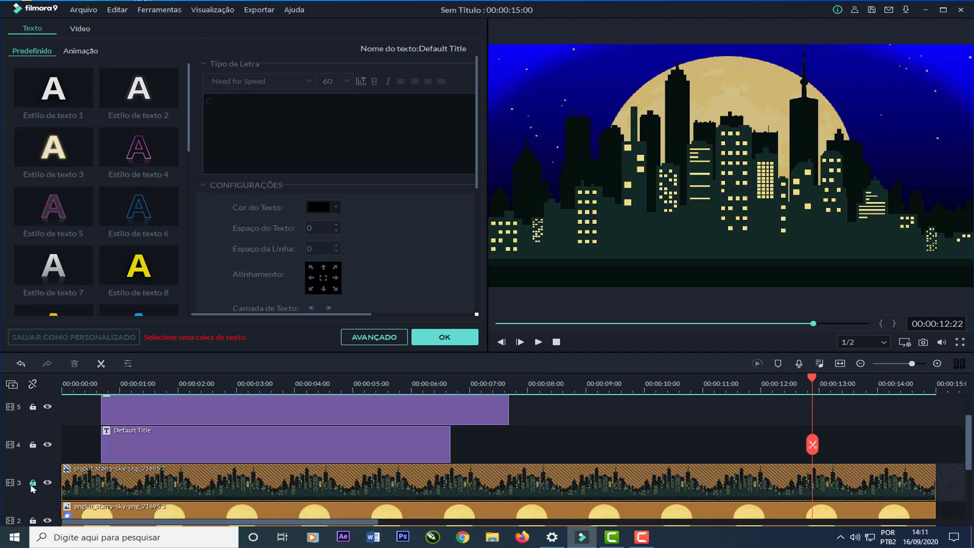
{"action": "left_click", "coordinate": [33, 521]}
{"action": "left_click_drag", "start_coordinate": [969, 444], "coordinate": [969, 488]}
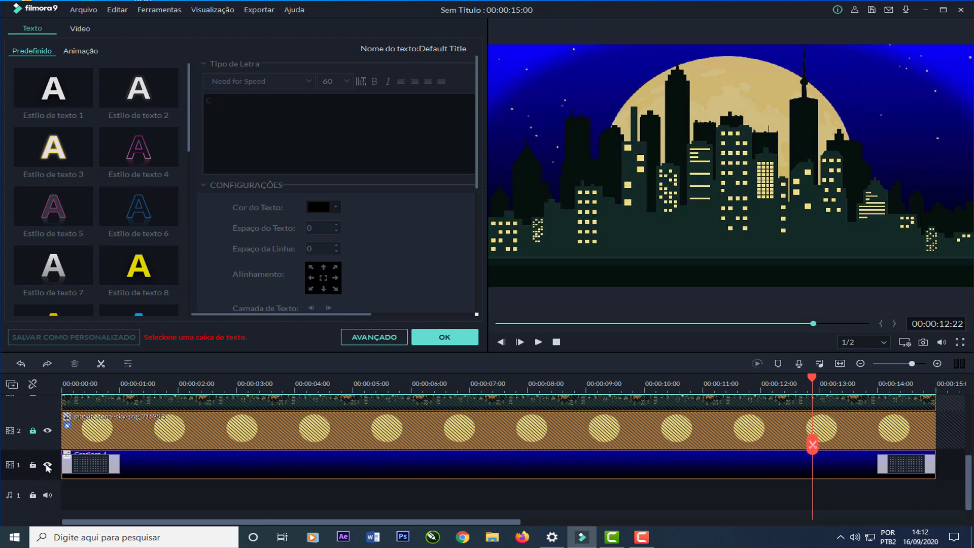
{"action": "left_click", "coordinate": [33, 465]}
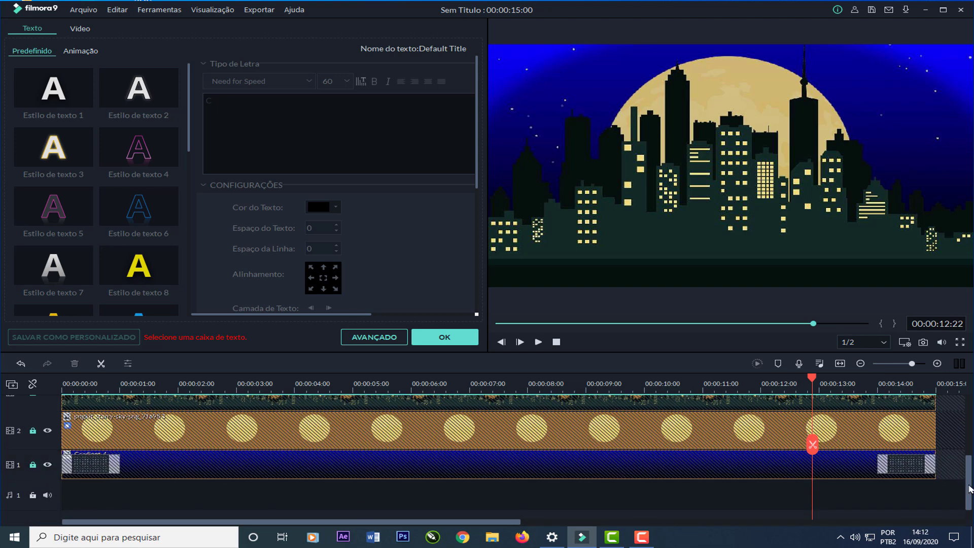
{"action": "left_click_drag", "start_coordinate": [968, 488], "coordinate": [965, 445]}
Step: Paste the copied car title on track 4 and place it to start at about 9 seconds
{"action": "right_click", "coordinate": [627, 463]}
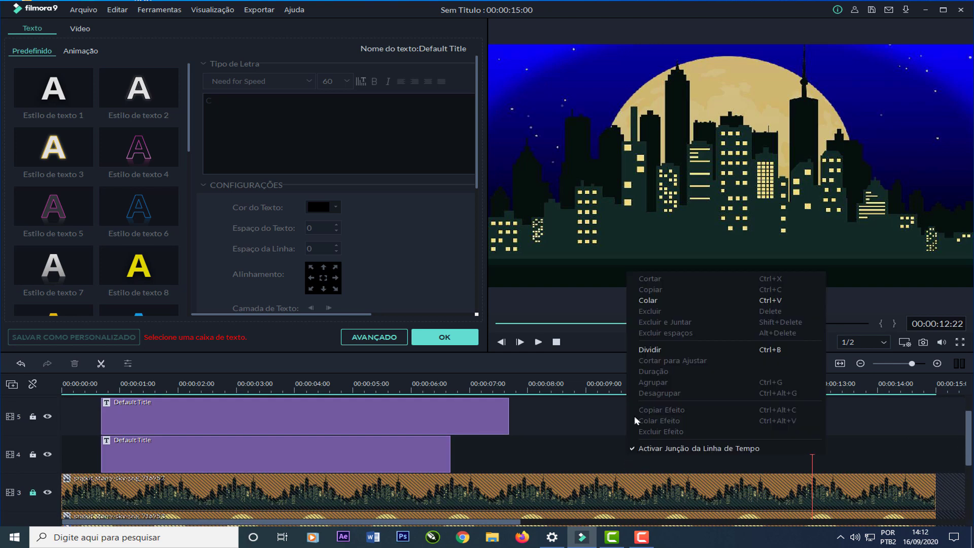
{"action": "left_click", "coordinate": [642, 302]}
{"action": "left_click_drag", "start_coordinate": [690, 463], "coordinate": [480, 464]}
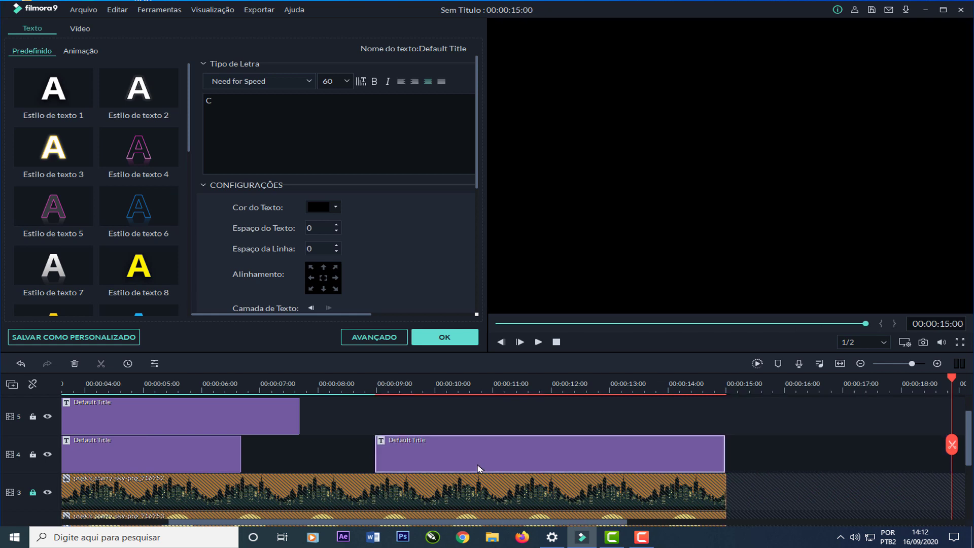
Step: Set the pasted title's duration to 2 seconds and move it to start at about 12 seconds
{"action": "right_click", "coordinate": [539, 444]}
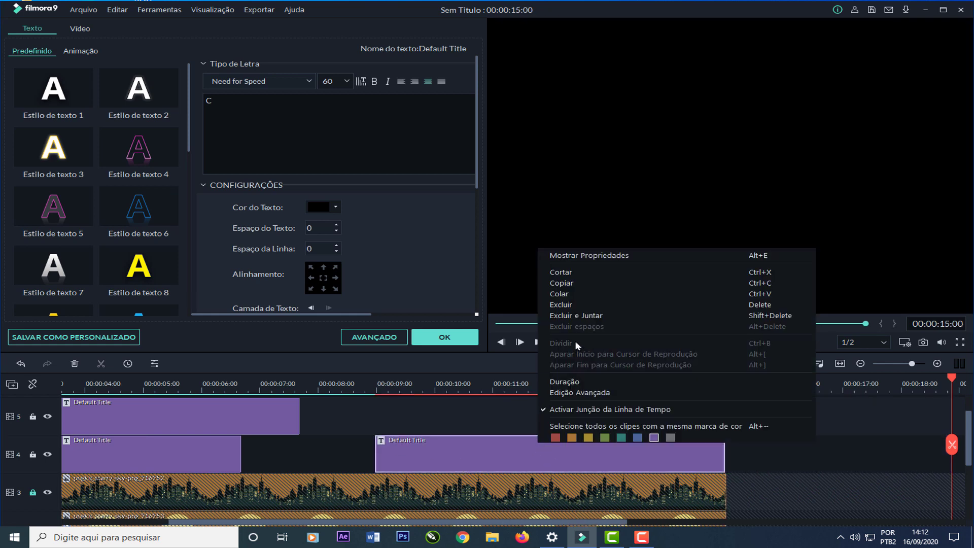
{"action": "left_click", "coordinate": [563, 382]}
{"action": "left_click", "coordinate": [503, 228]}
{"action": "left_click", "coordinate": [502, 227]}
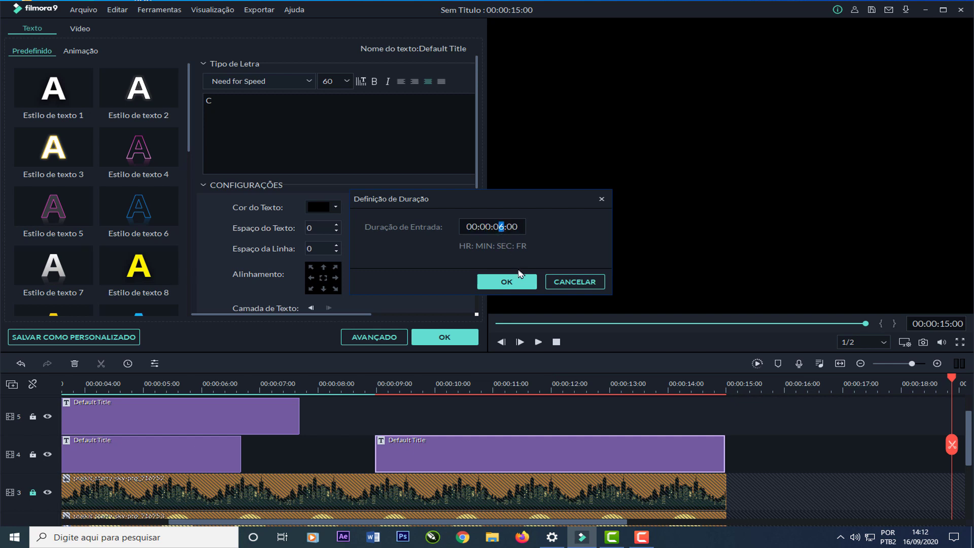
{"action": "type", "text": "2"}
{"action": "left_click", "coordinate": [520, 283]}
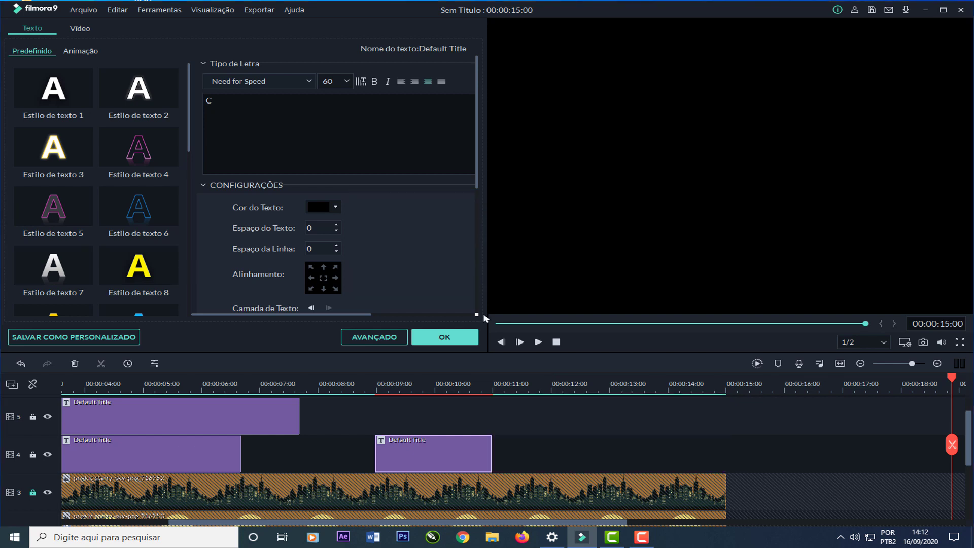
{"action": "left_click_drag", "start_coordinate": [454, 457], "coordinate": [583, 449]}
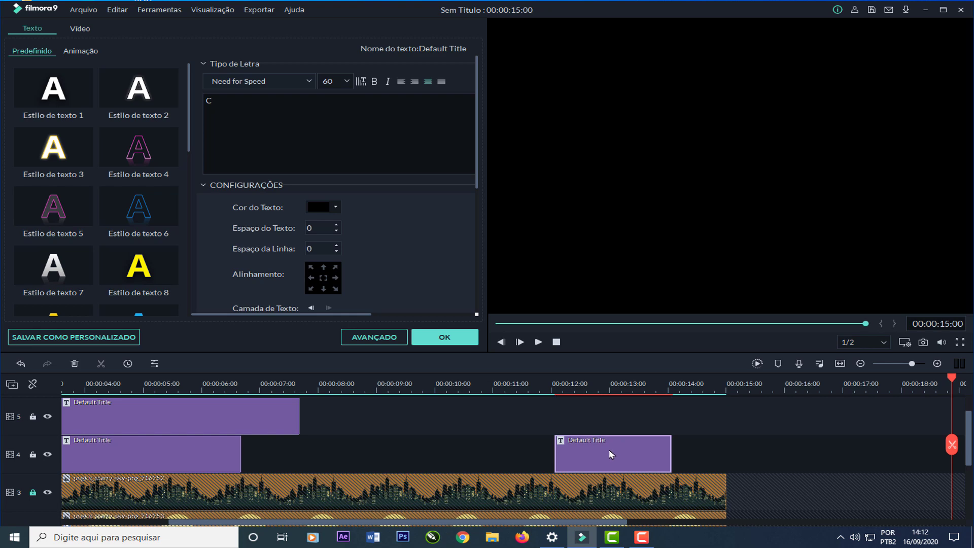
Step: Open the pasted title for advanced editing and delete its "C", "Y" and "y" car layers
{"action": "left_click", "coordinate": [616, 457]}
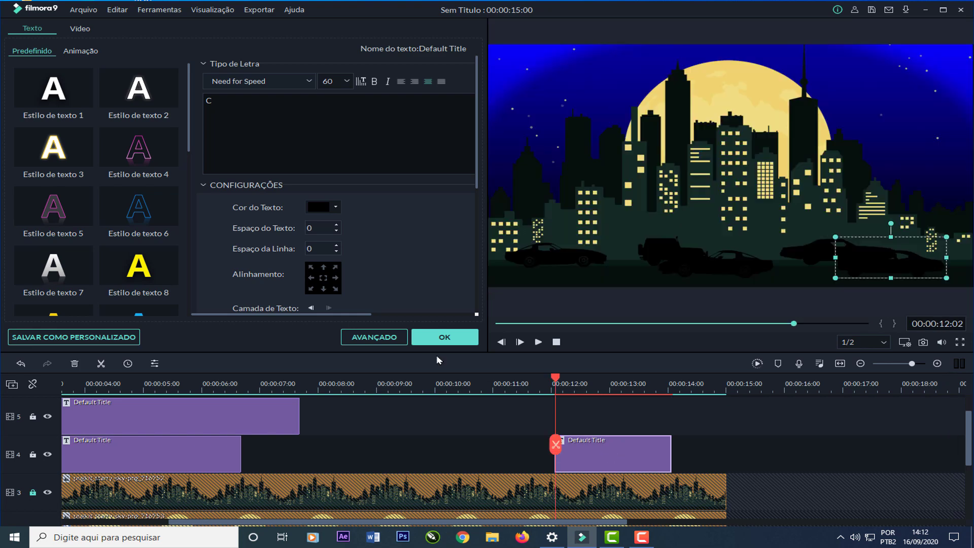
{"action": "left_click", "coordinate": [391, 338]}
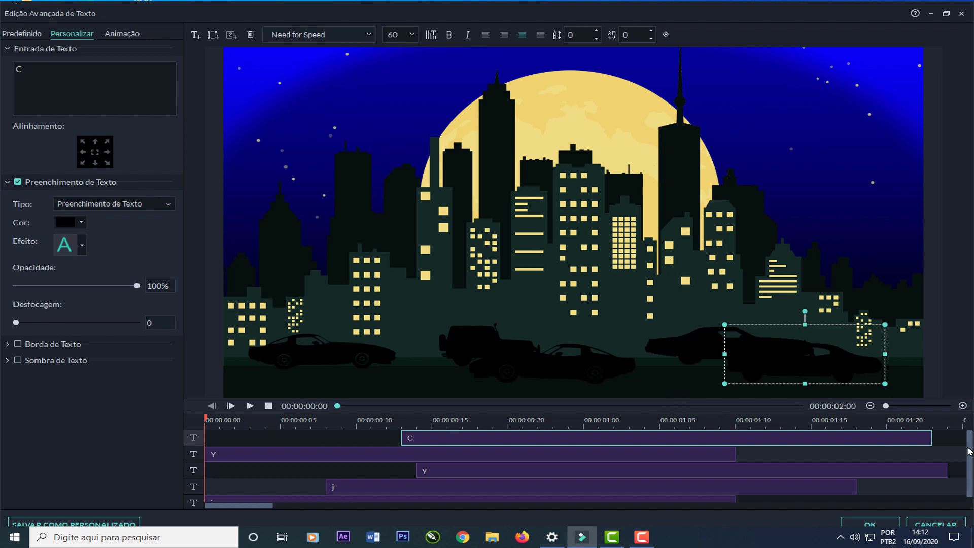
{"action": "scroll", "coordinate": [970, 449], "scroll_direction": "down", "scroll_amount": 1}
{"action": "scroll", "coordinate": [971, 449], "scroll_direction": "up", "scroll_amount": 1}
{"action": "key", "text": "Delete"}
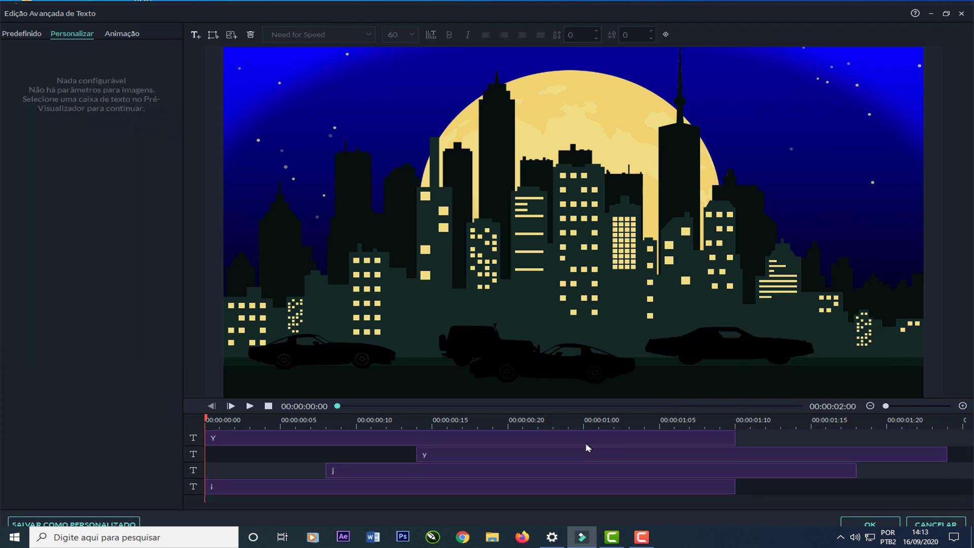
{"action": "left_click", "coordinate": [586, 444]}
{"action": "key", "text": "Delete"}
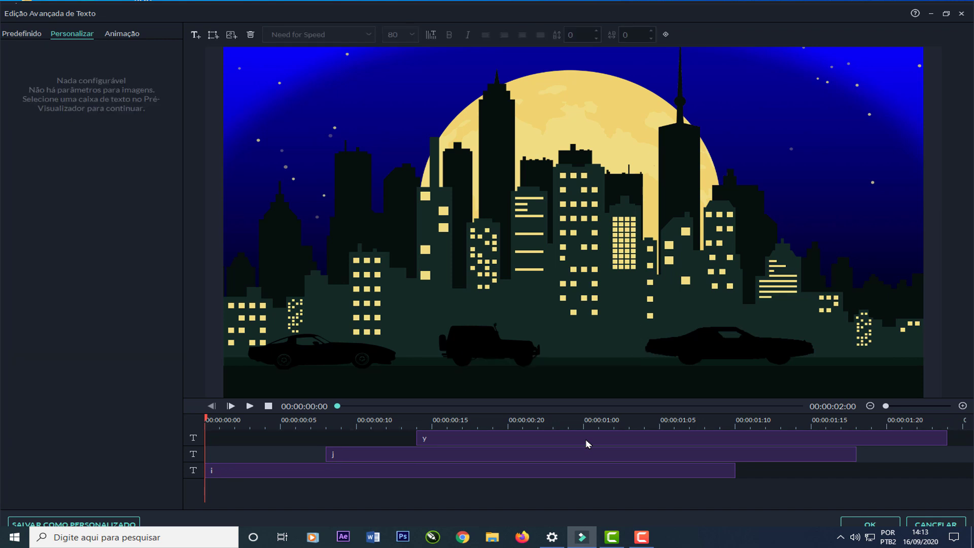
{"action": "left_click", "coordinate": [588, 444]}
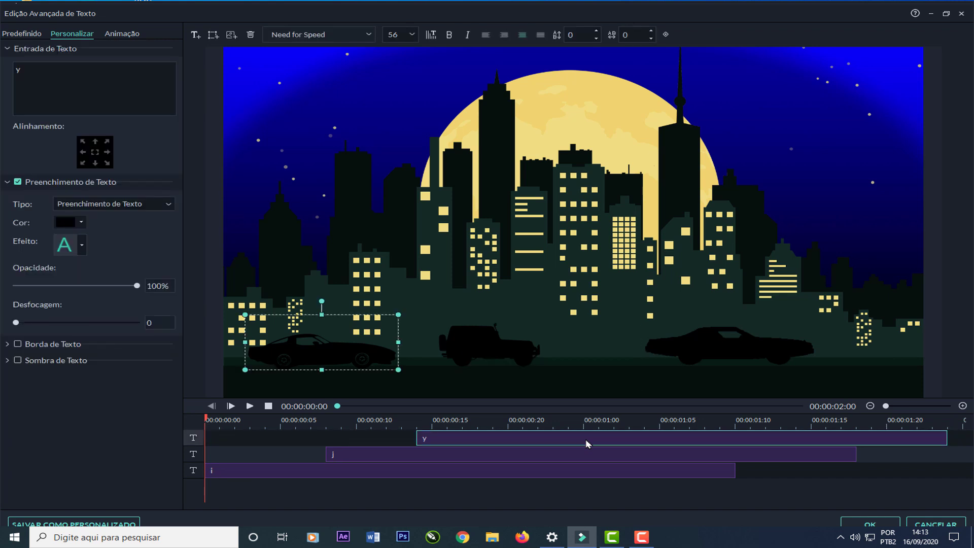
{"action": "key", "text": "Delete"}
Step: Delete the remaining lowercase "y" car layer and change the "i" layer to the letter "k" in the Harley Davidson font
{"action": "left_click", "coordinate": [587, 441]}
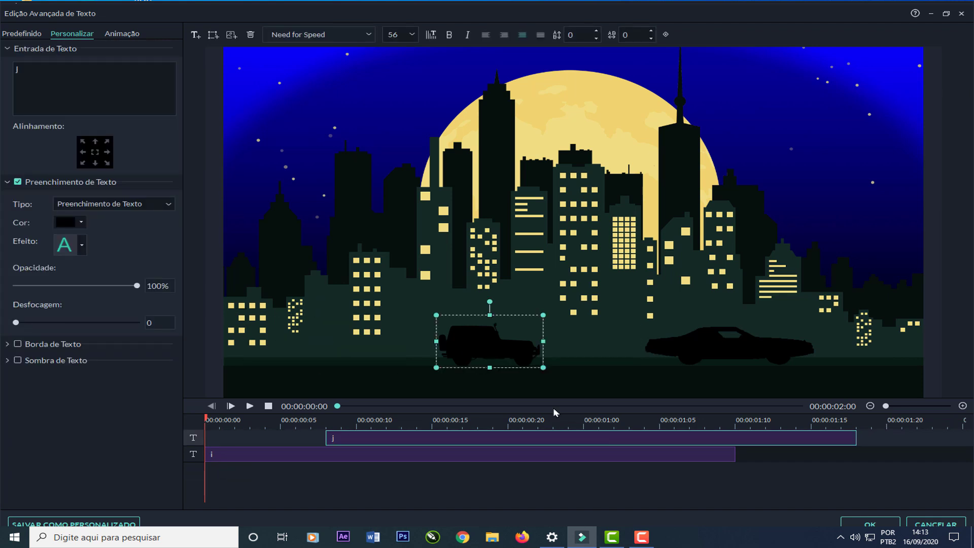
{"action": "left_click", "coordinate": [269, 458]}
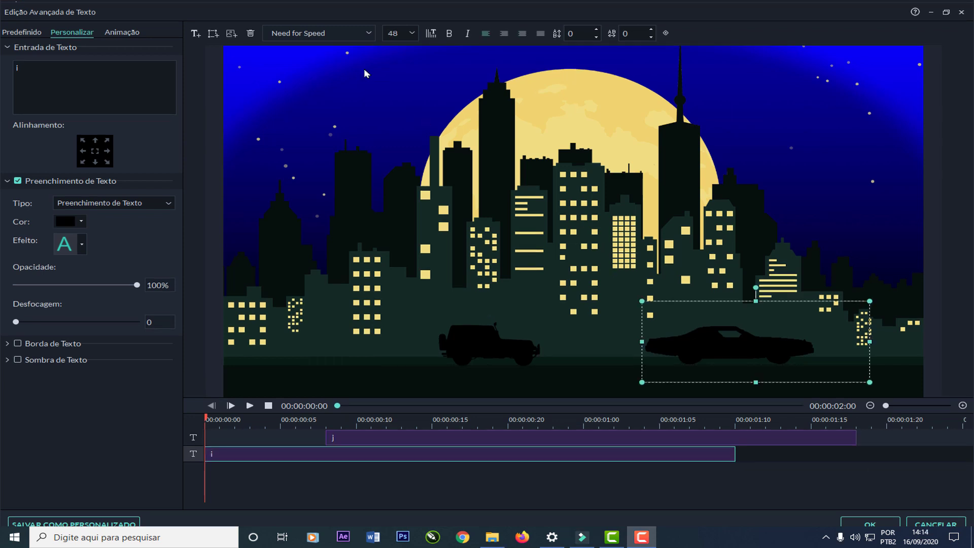
{"action": "left_click", "coordinate": [335, 32]}
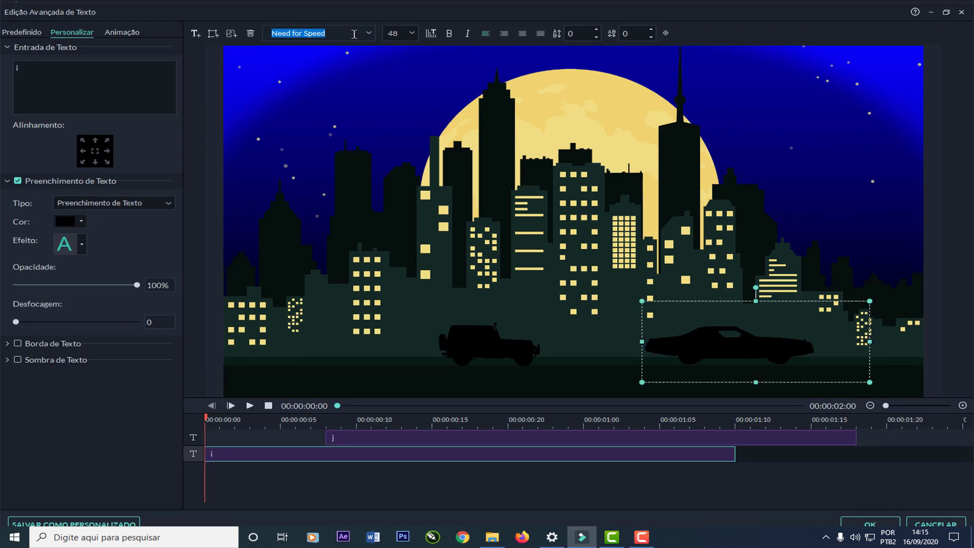
{"action": "type", "text": "HA"}
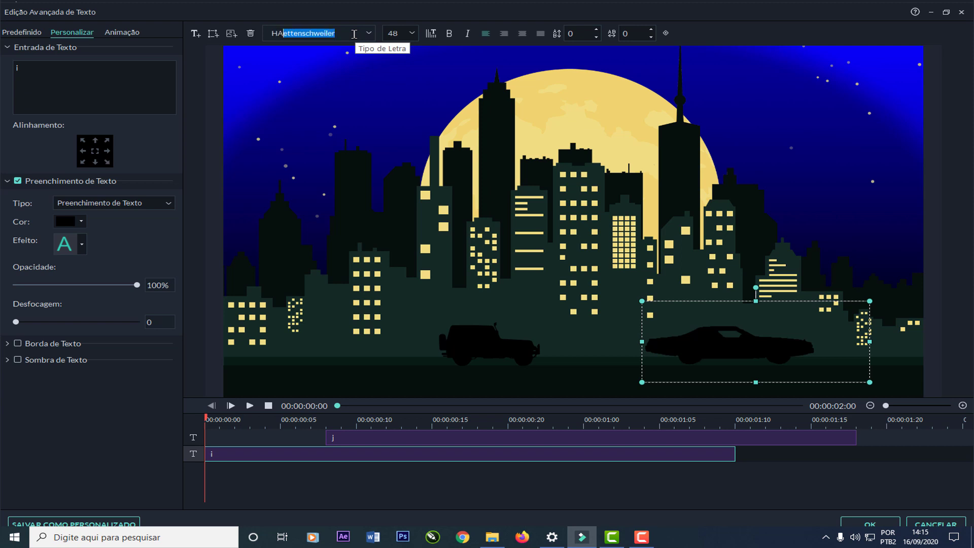
{"action": "type", "text": "Rley Davidson"}
{"action": "key", "text": "Return"}
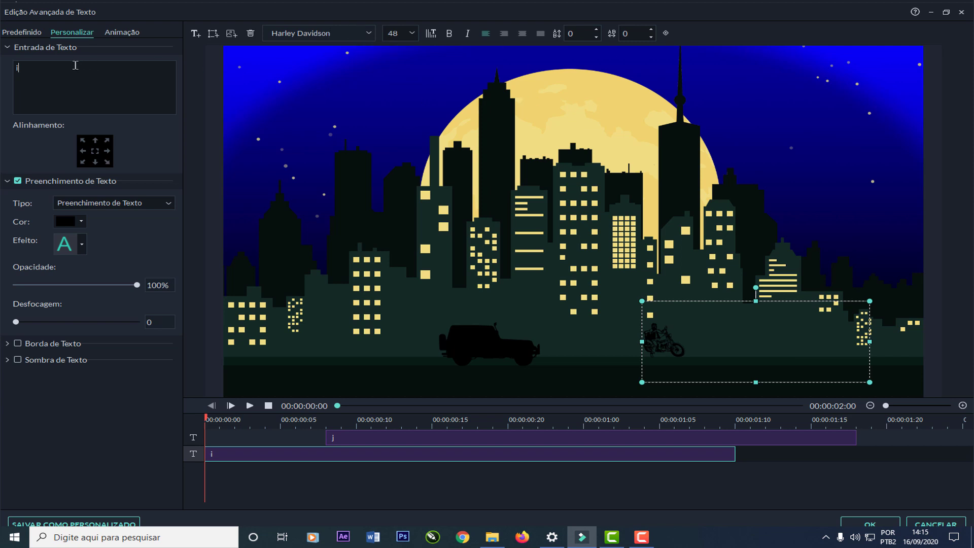
{"action": "left_click_drag", "start_coordinate": [75, 65], "coordinate": [4, 63]}
{"action": "type", "text": "k"}
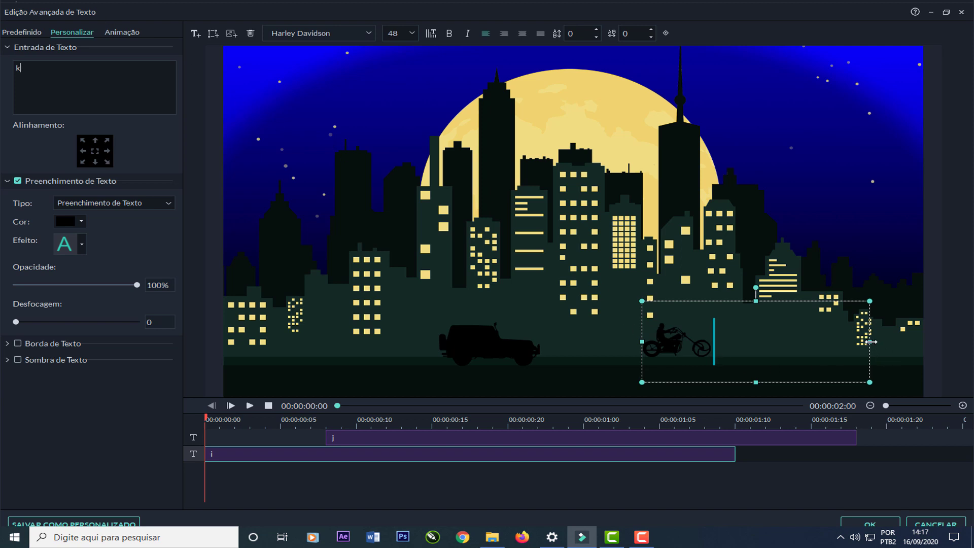
Step: Set the "k" motorcycle's font size to 62, narrow its text box to fit and align the motorcycle with the road
{"action": "left_click_drag", "start_coordinate": [726, 349], "coordinate": [630, 339]}
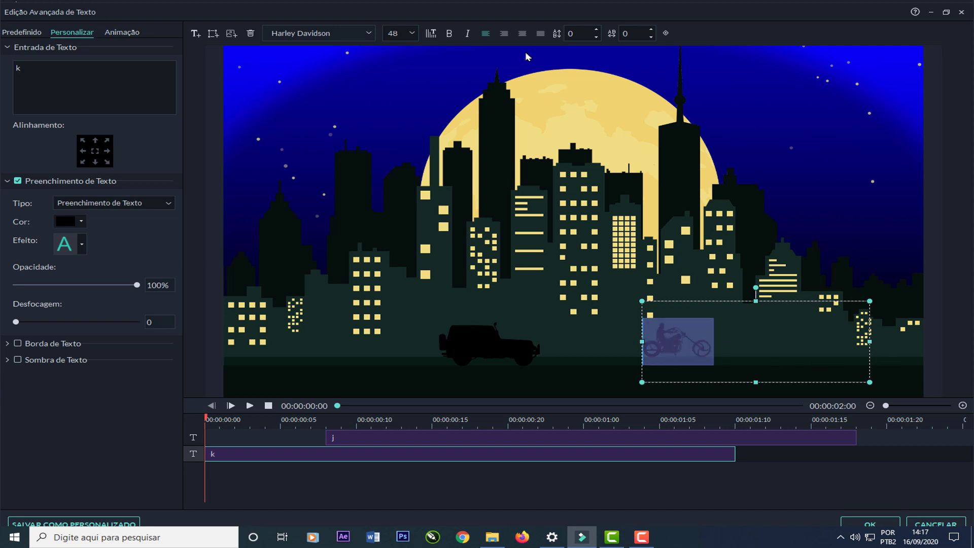
{"action": "left_click", "coordinate": [412, 33]}
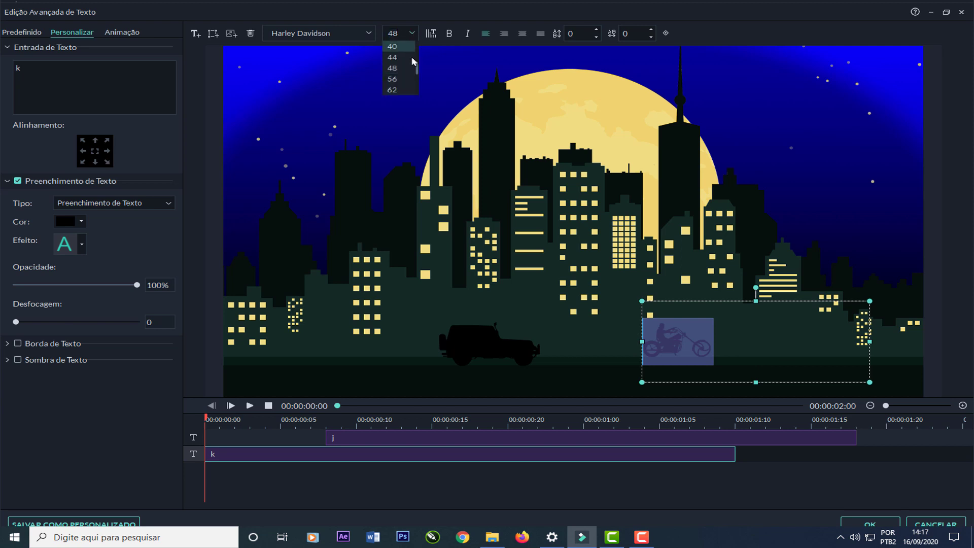
{"action": "left_click", "coordinate": [404, 93]}
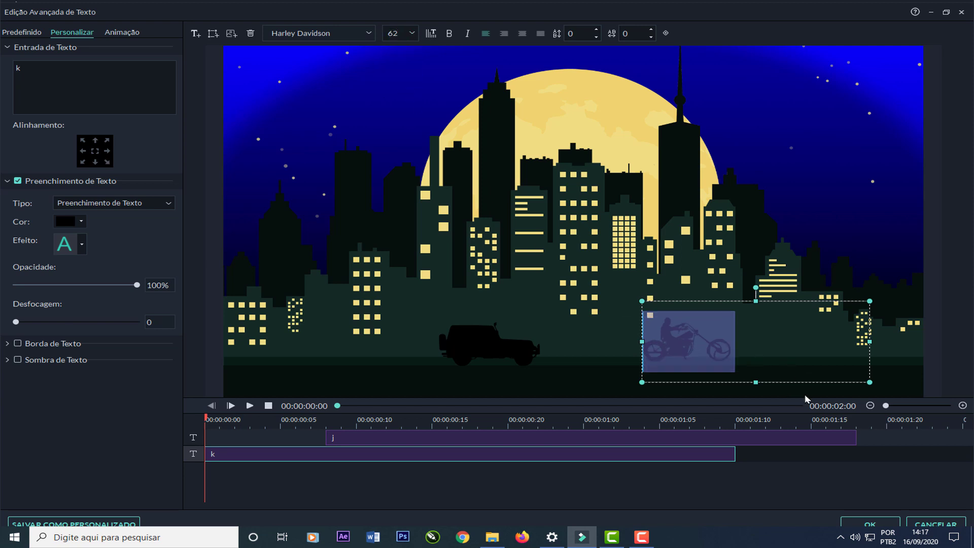
{"action": "left_click_drag", "start_coordinate": [872, 341], "coordinate": [746, 341]}
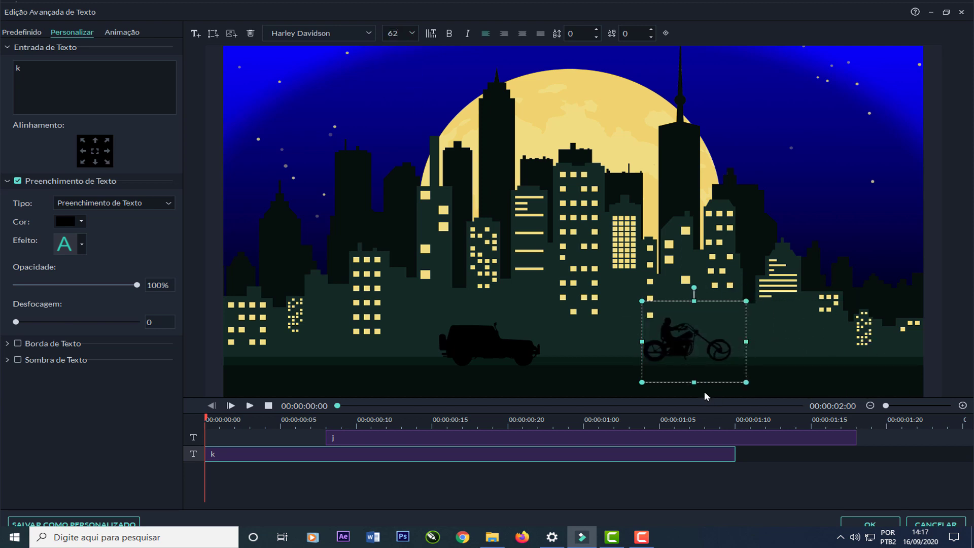
{"action": "left_click_drag", "start_coordinate": [691, 303], "coordinate": [722, 376]}
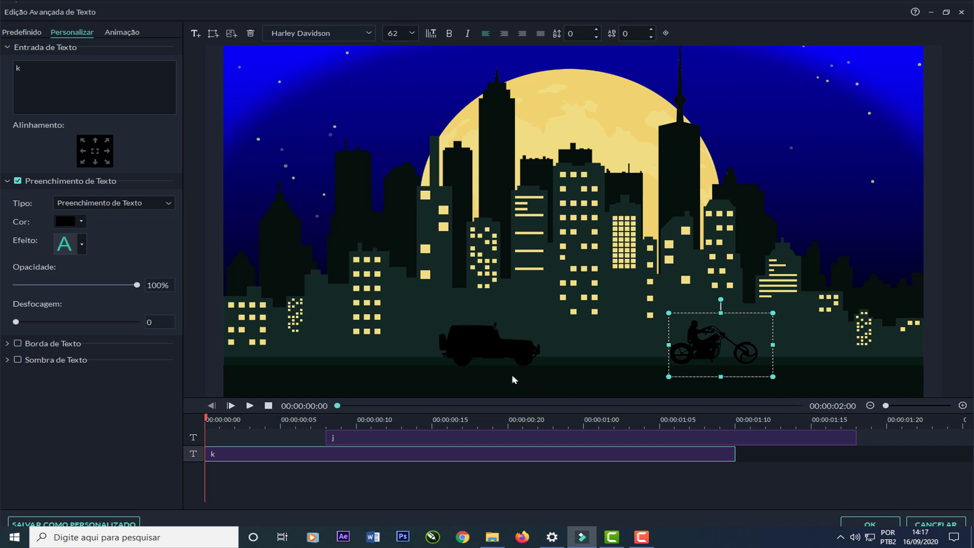
Step: Change the "j" jeep layer to the letter "N" in the Harley Davidson font
{"action": "left_click", "coordinate": [479, 347]}
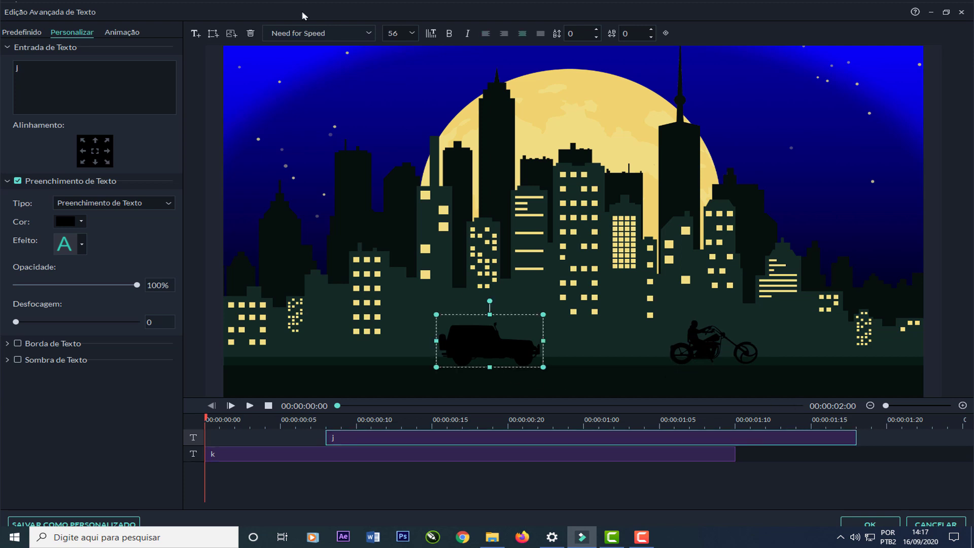
{"action": "left_click", "coordinate": [337, 31]}
{"action": "type", "text": "HARLEY Davidson"}
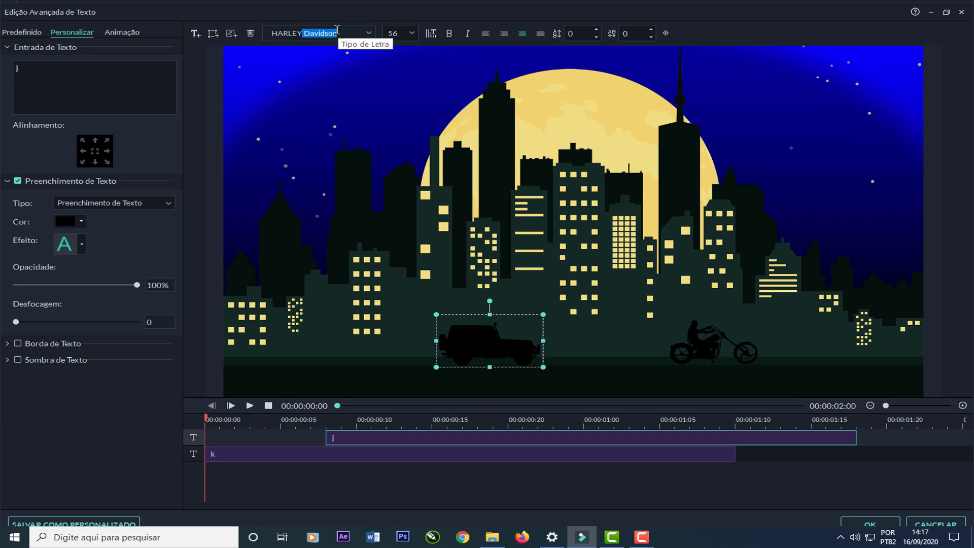
{"action": "key", "text": "Return"}
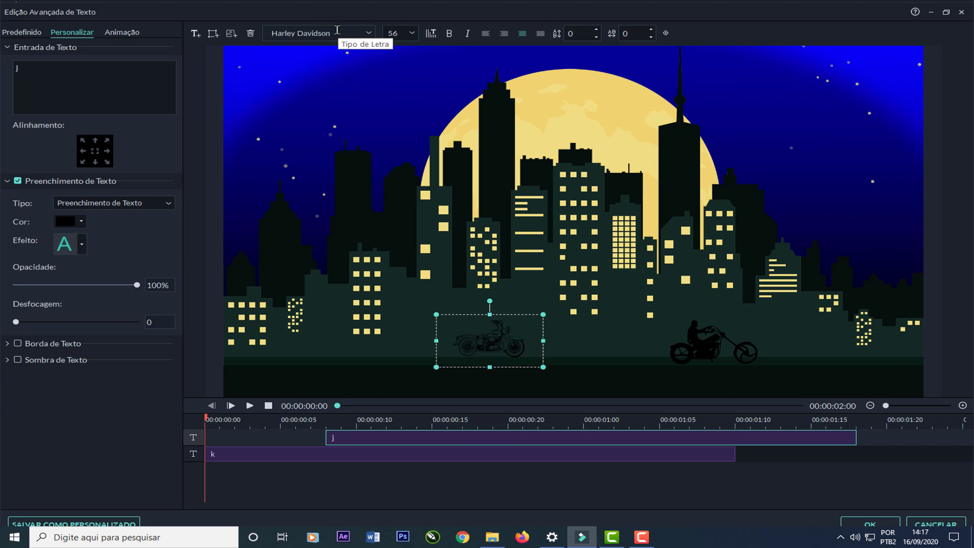
{"action": "left_click_drag", "start_coordinate": [71, 67], "coordinate": [0, 71]}
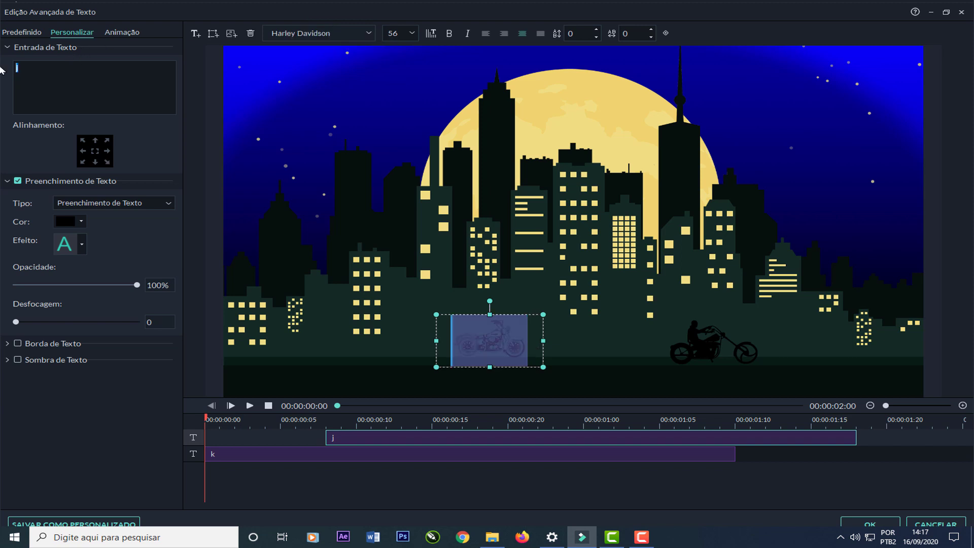
{"action": "type", "text": "N"}
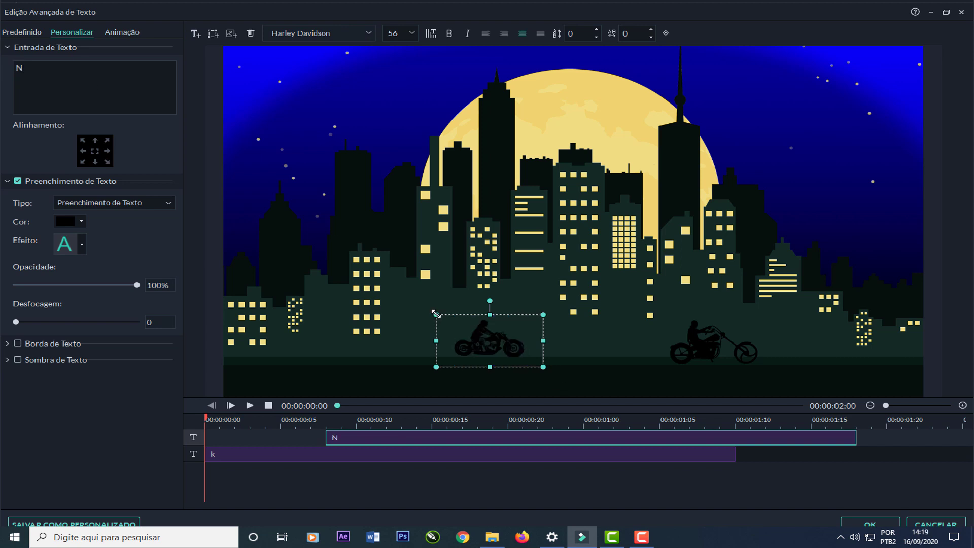
Step: Enlarge the "N" text box, set both motorcycles' font size to 80 and lower the "N" motorcycle onto the road
{"action": "left_click_drag", "start_coordinate": [436, 313], "coordinate": [416, 305]}
{"action": "left_click", "coordinate": [412, 33]}
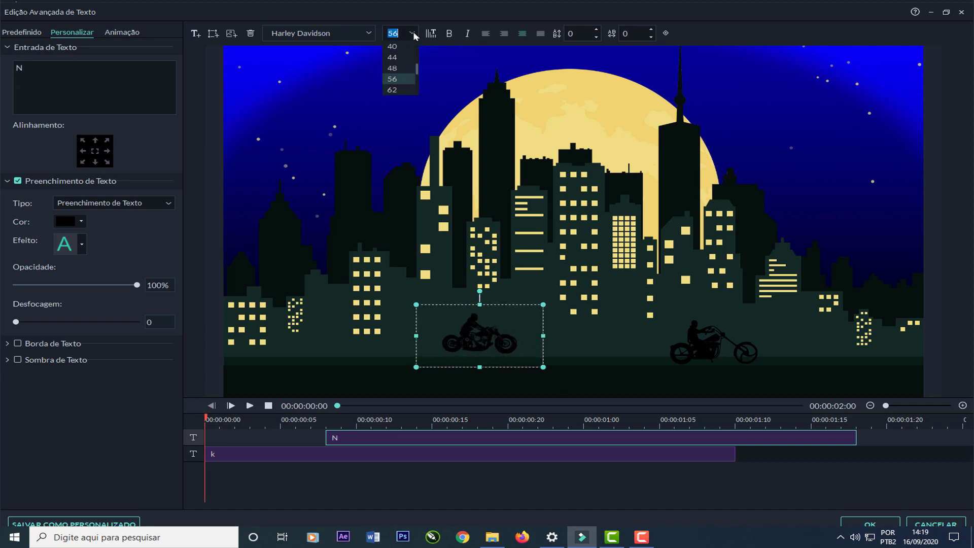
{"action": "left_click", "coordinate": [391, 90]}
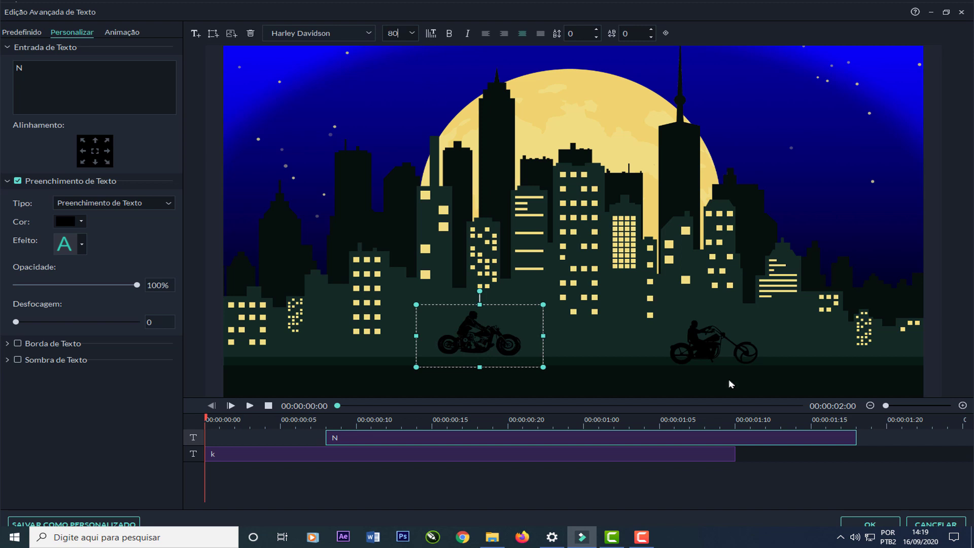
{"action": "left_click", "coordinate": [711, 350]}
{"action": "left_click", "coordinate": [412, 33]}
{"action": "left_click", "coordinate": [392, 66]}
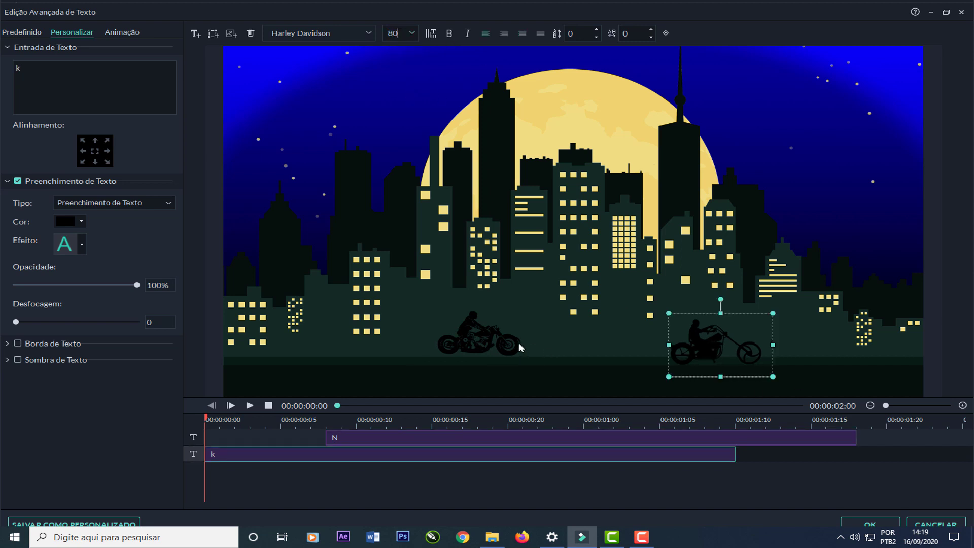
{"action": "left_click_drag", "start_coordinate": [520, 343], "coordinate": [522, 350]}
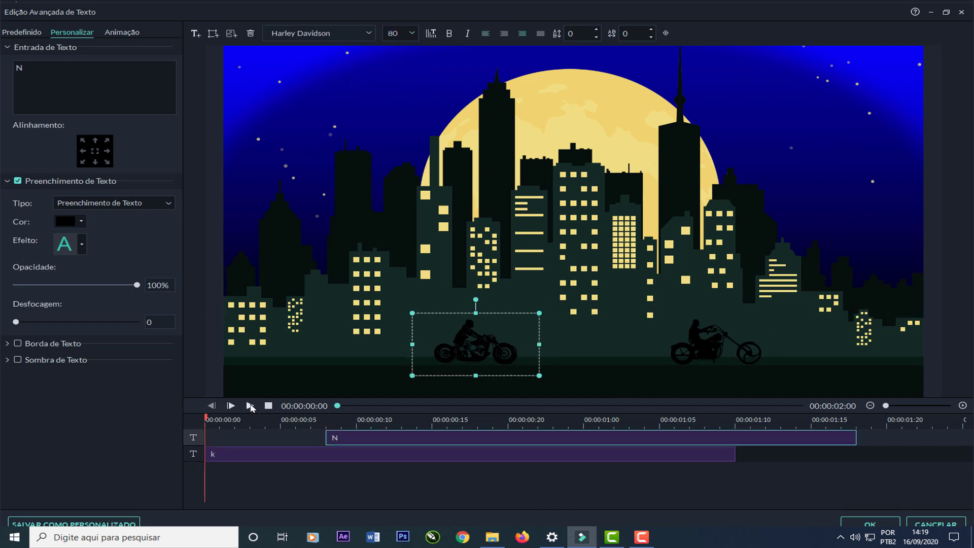
Step: Preview the motorcycle title's animation in the advanced editor and check the bikes partway through the movement
{"action": "left_click", "coordinate": [251, 406]}
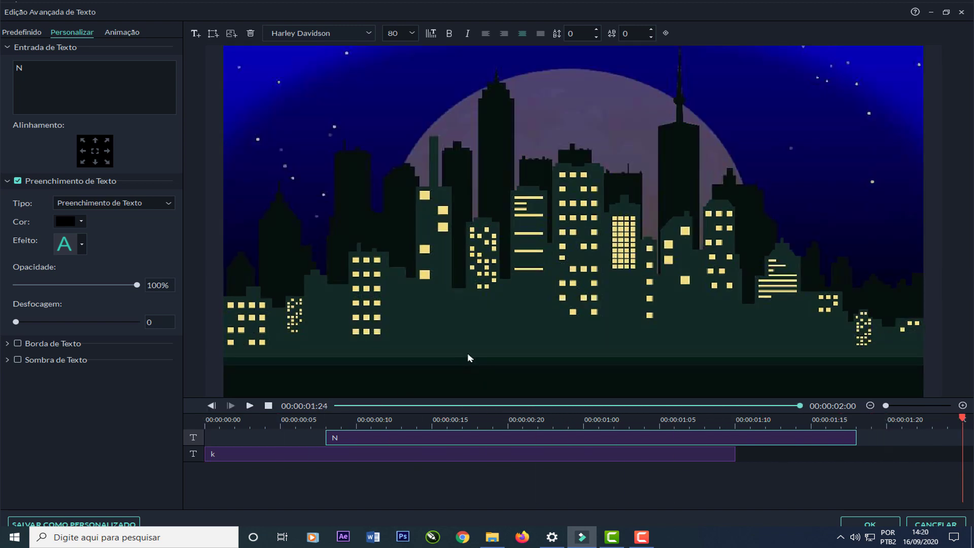
{"action": "left_click", "coordinate": [460, 407]}
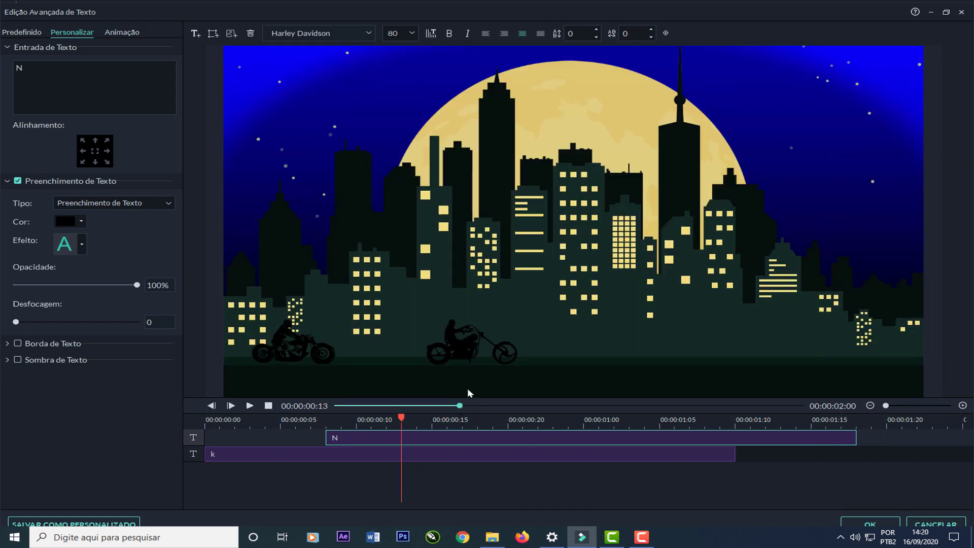
{"action": "left_click", "coordinate": [724, 355]}
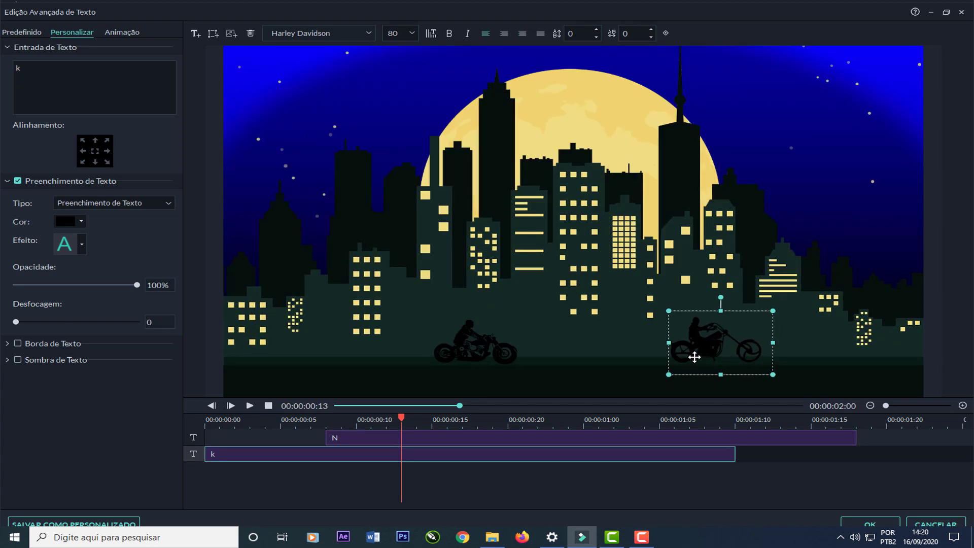
Step: Apply the advanced motorcycle title edits, play the scene from about 12 seconds and close the title settings
{"action": "left_click", "coordinate": [871, 525]}
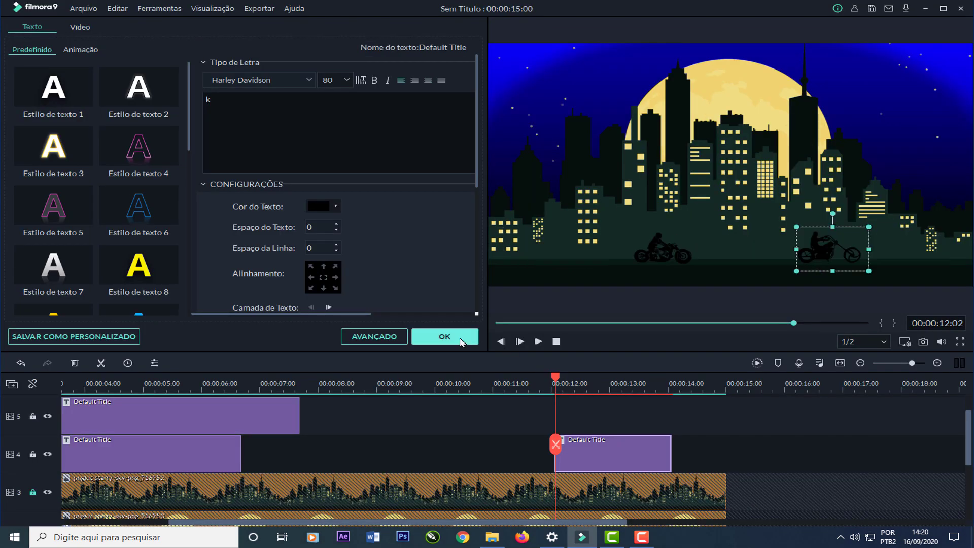
{"action": "left_click", "coordinate": [538, 341]}
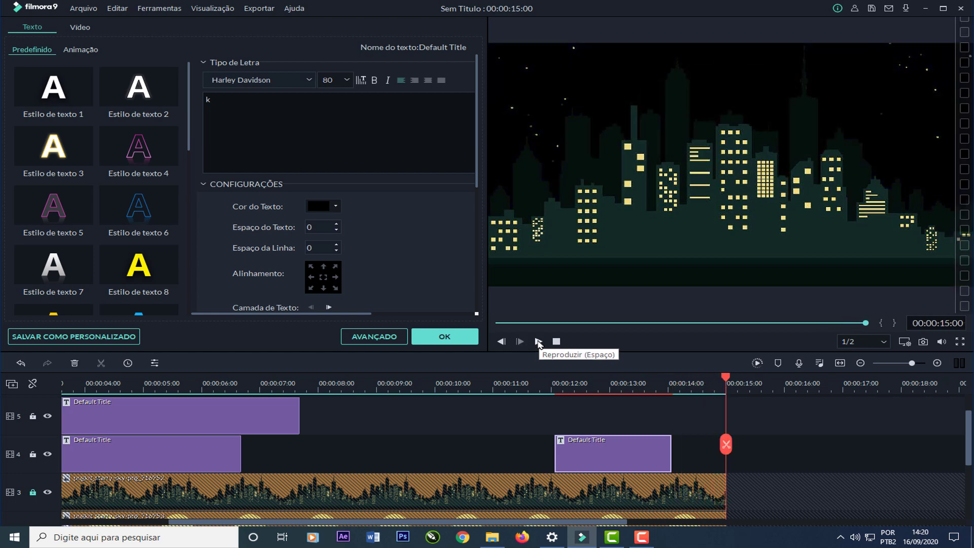
{"action": "left_click", "coordinate": [445, 337]}
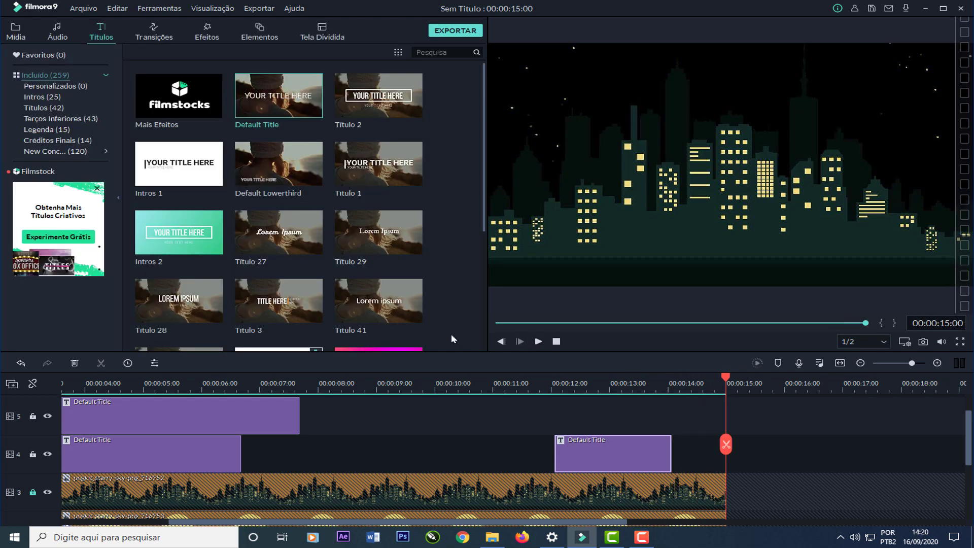
Step: Enlarge the timeline area and add a Default Title on a new track 6 starting at about 6 seconds
{"action": "left_click_drag", "start_coordinate": [437, 354], "coordinate": [436, 287]}
{"action": "left_click_drag", "start_coordinate": [969, 406], "coordinate": [970, 349]}
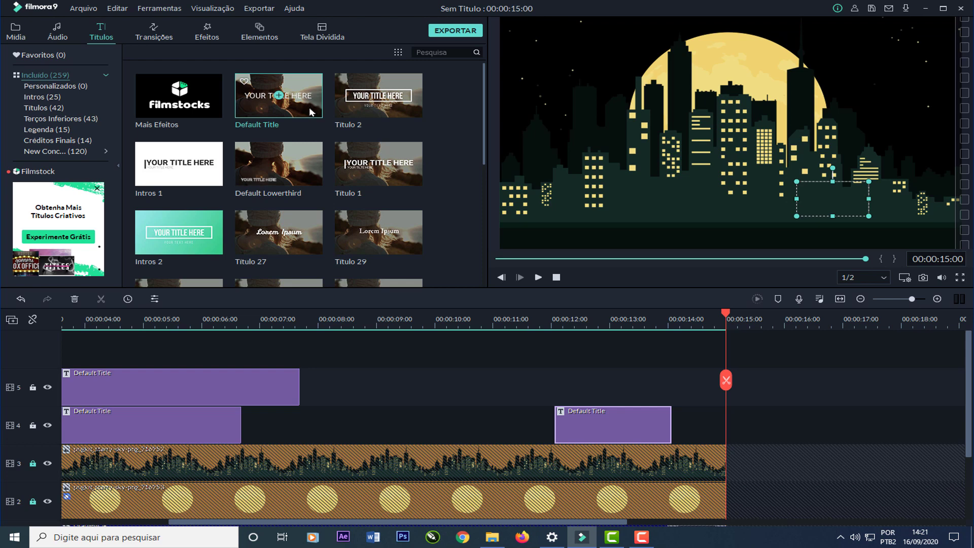
{"action": "left_click_drag", "start_coordinate": [312, 111], "coordinate": [200, 338]}
{"action": "left_click", "coordinate": [200, 323]}
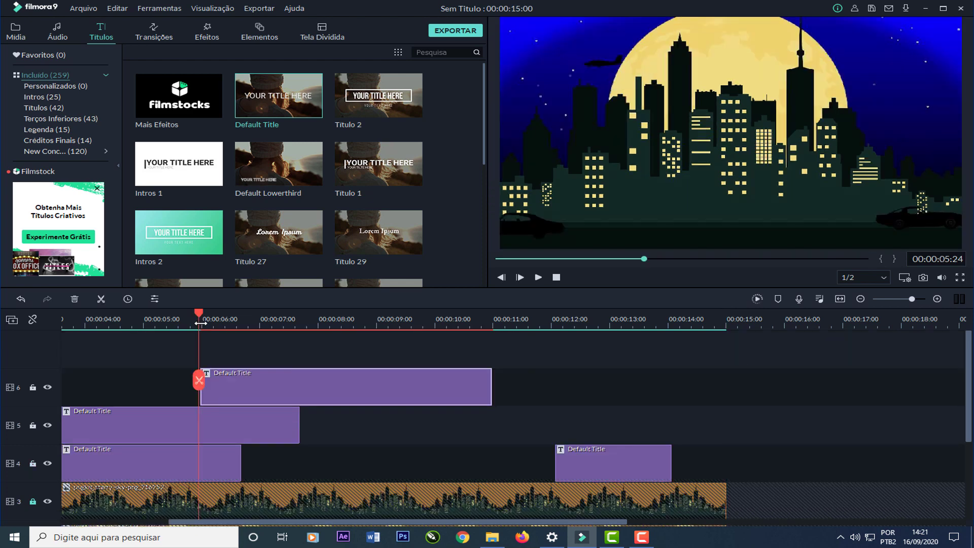
Step: Set the new Default Title's duration to 7 seconds
{"action": "double_click", "coordinate": [312, 394]}
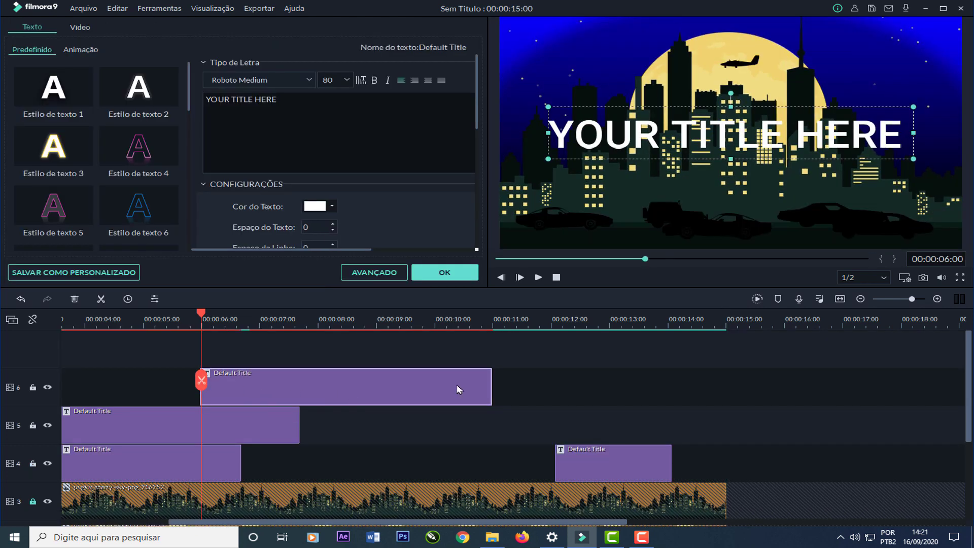
{"action": "right_click", "coordinate": [457, 386]}
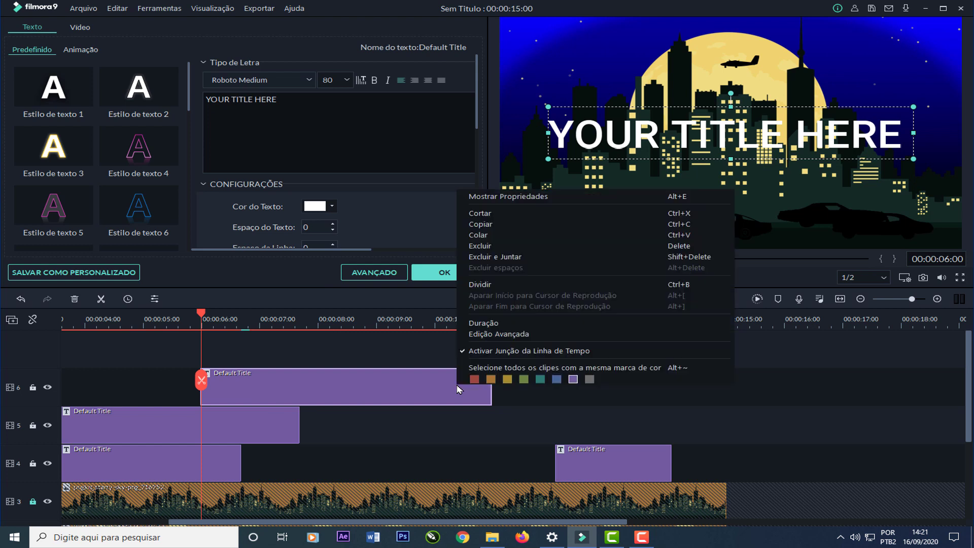
{"action": "left_click", "coordinate": [498, 323]}
{"action": "left_click", "coordinate": [500, 226]}
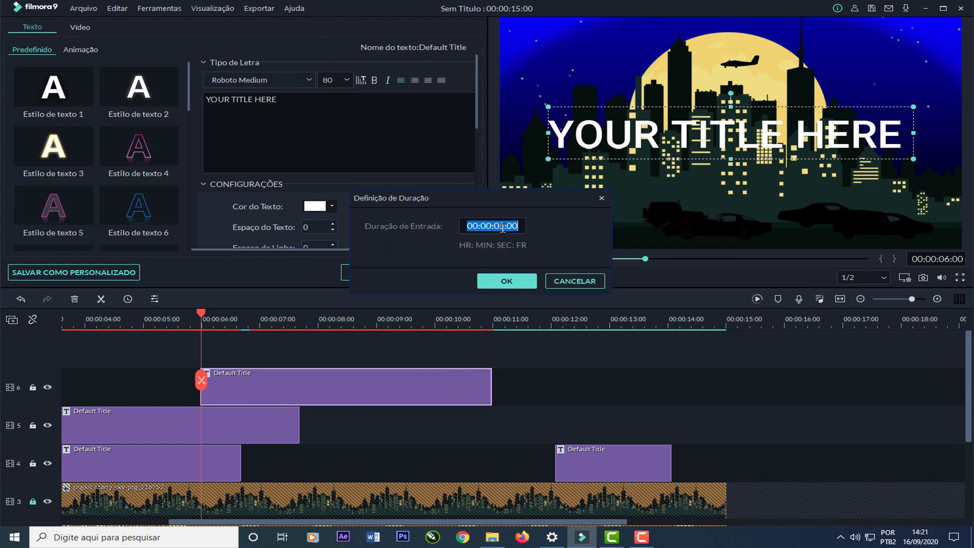
{"action": "left_click", "coordinate": [501, 225]}
{"action": "type", "text": "7"}
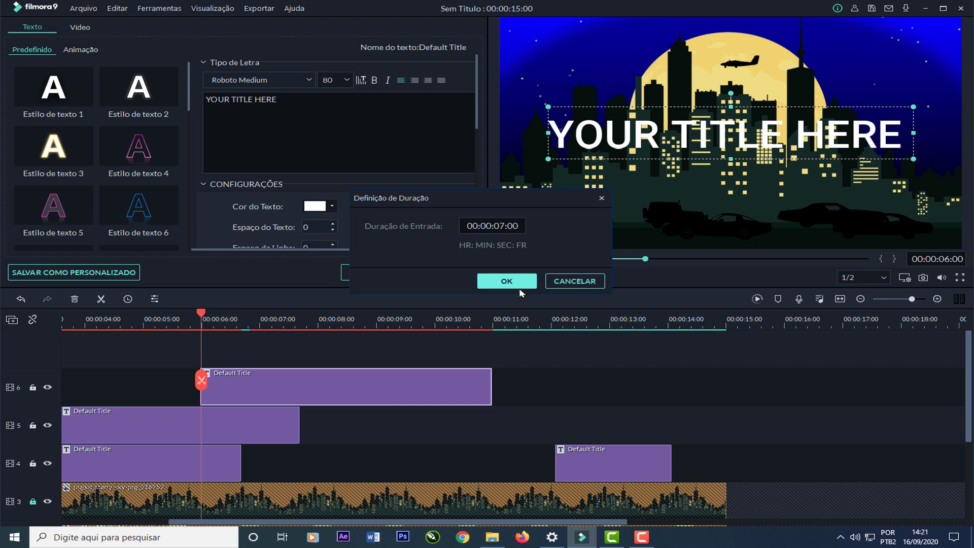
{"action": "left_click", "coordinate": [518, 283]}
Step: Open the new title for advanced editing and replace its text with "METRÓPOLE"
{"action": "left_click", "coordinate": [380, 272]}
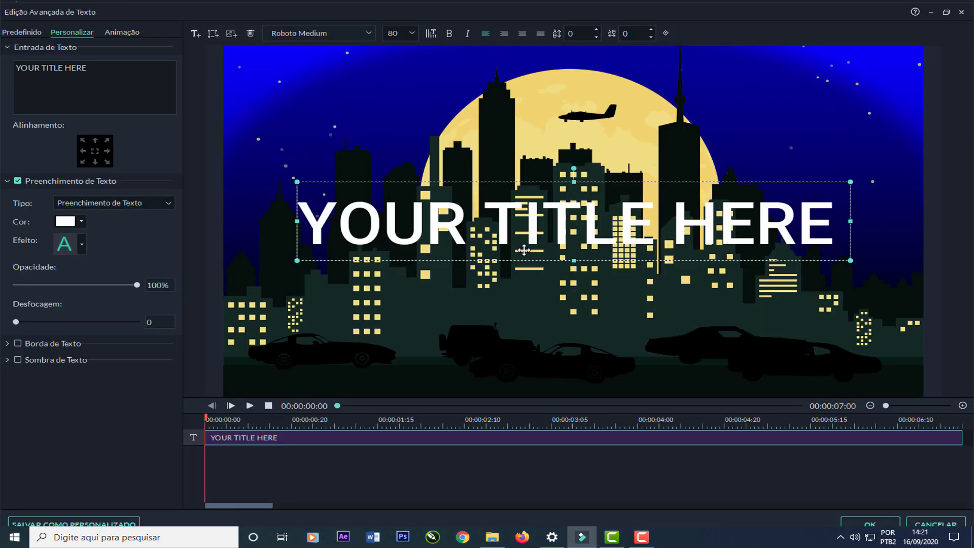
{"action": "double_click", "coordinate": [459, 224]}
{"action": "type", "text": "MET"}
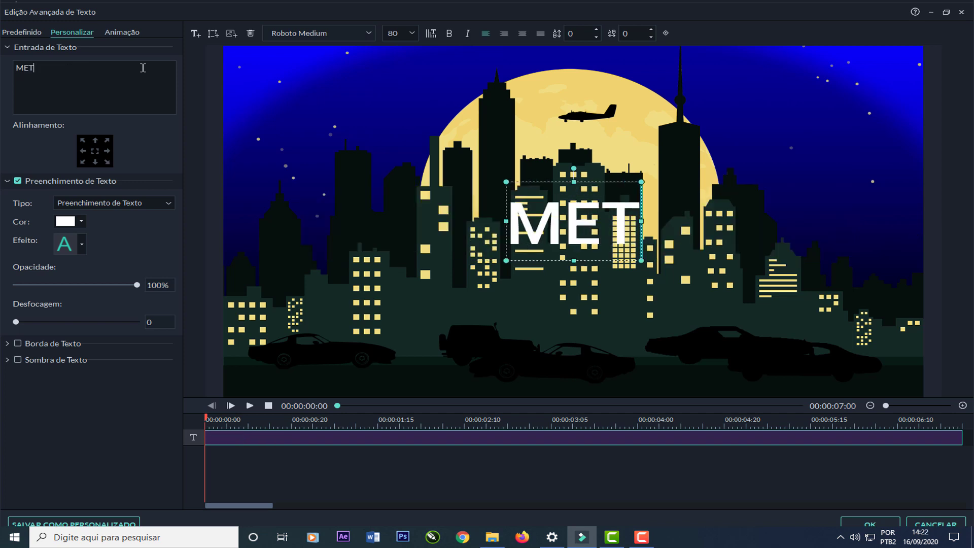
{"action": "type", "text": "RÓPOLE"}
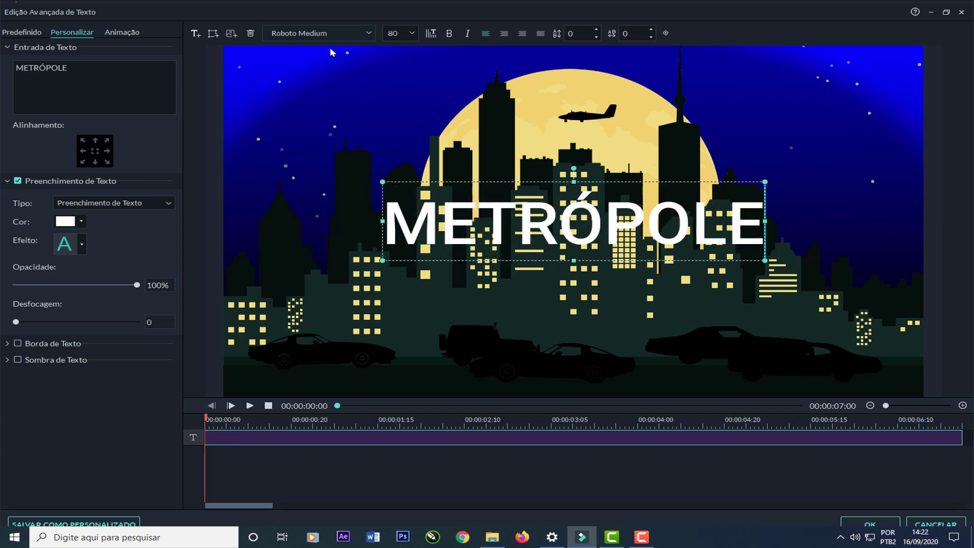
Step: Change the METRÓPOLE title's font to Agency FB Negreta
{"action": "left_click", "coordinate": [343, 36]}
{"action": "type", "text": "AGEN"}
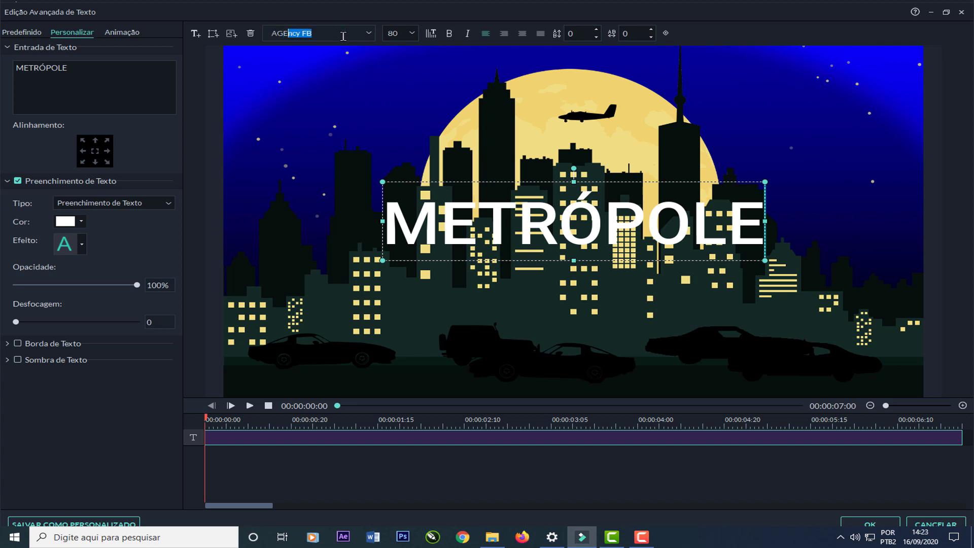
{"action": "type", "text": "CY"}
{"action": "key", "text": "Return"}
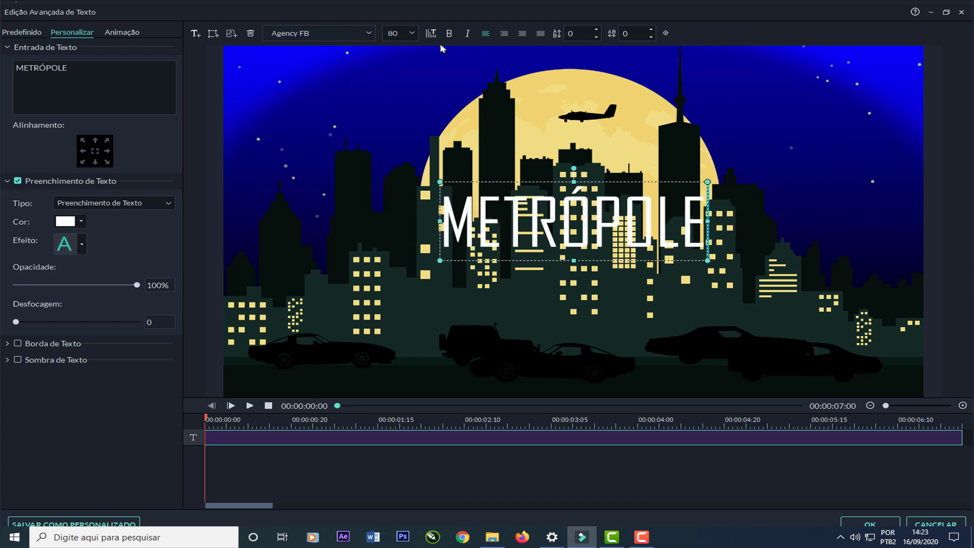
{"action": "type", "text": "Negreta"}
{"action": "key", "text": "Return"}
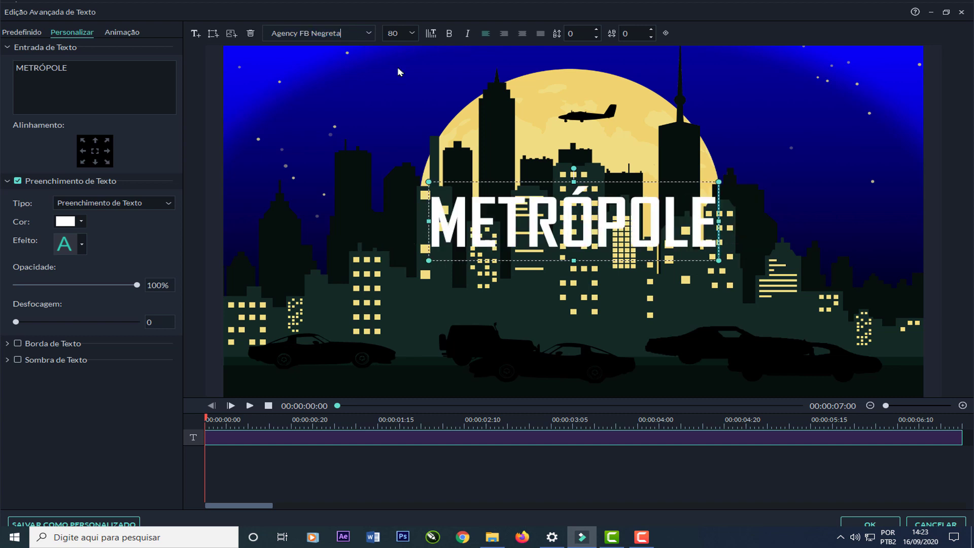
Step: Set the METRÓPOLE text size to 100 and move it straight down over the cars at street level
{"action": "left_click", "coordinate": [411, 33]}
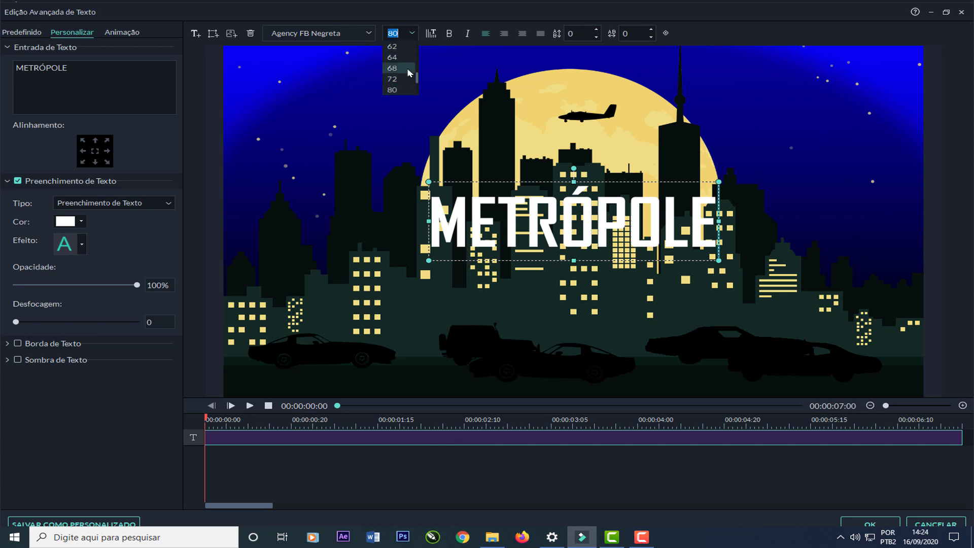
{"action": "left_click", "coordinate": [395, 67]}
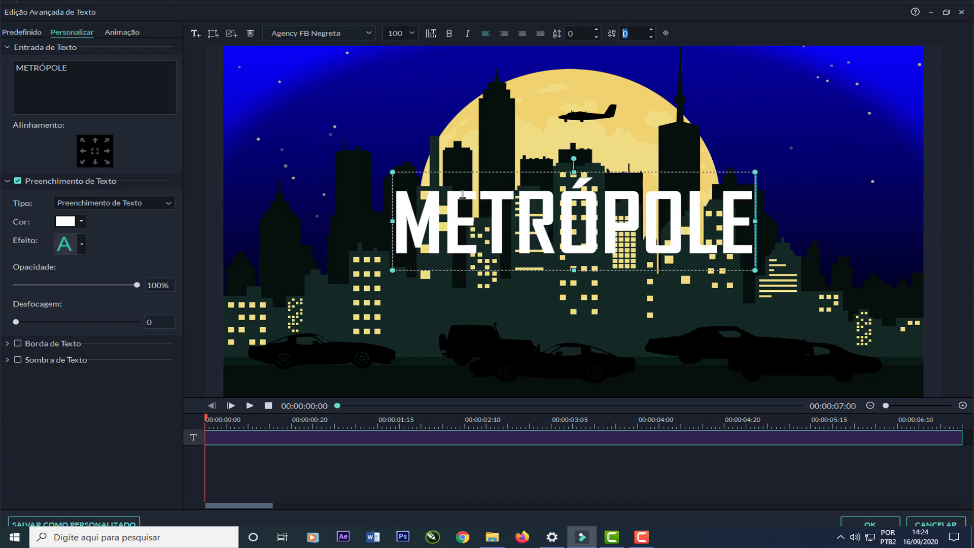
{"action": "left_click", "coordinate": [553, 196]}
{"action": "left_click", "coordinate": [575, 214]}
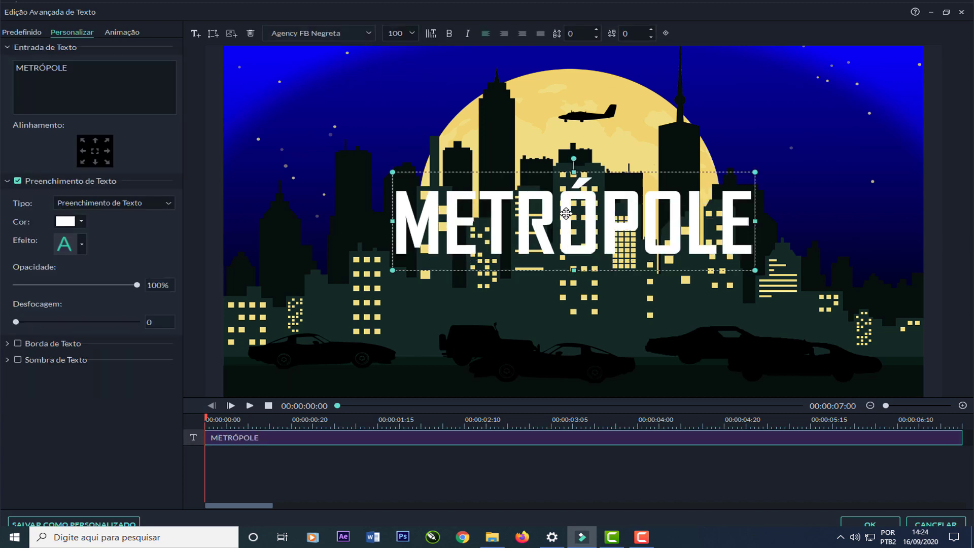
{"action": "left_click_drag", "start_coordinate": [564, 213], "coordinate": [567, 331]}
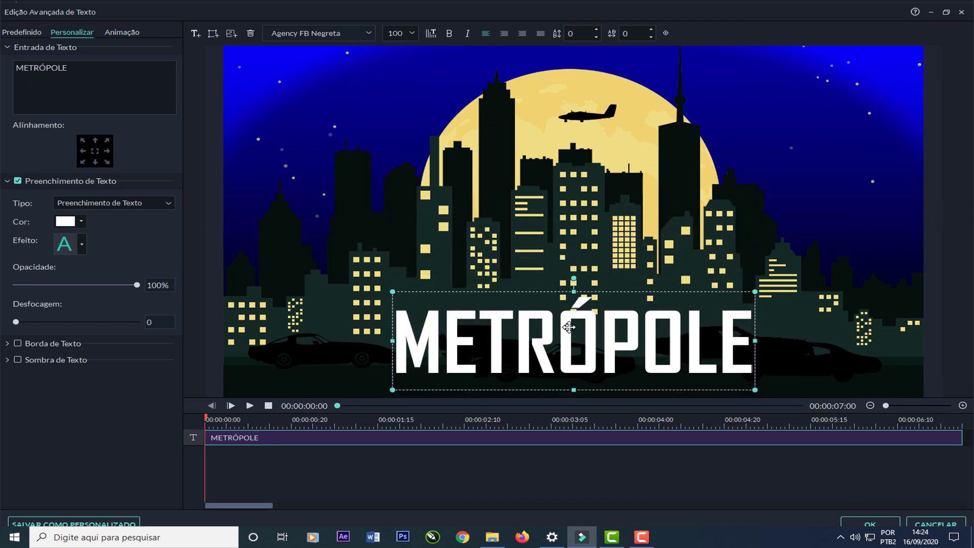
Step: Fill the METRÓPOLE text with black, enable its text border and show the border settings
{"action": "left_click", "coordinate": [81, 222]}
{"action": "left_click", "coordinate": [59, 273]}
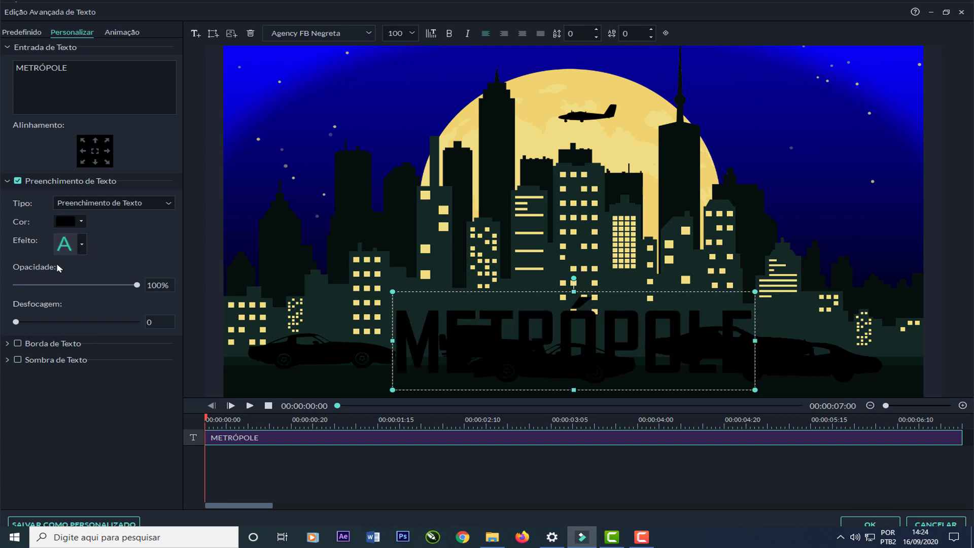
{"action": "left_click", "coordinate": [18, 345]}
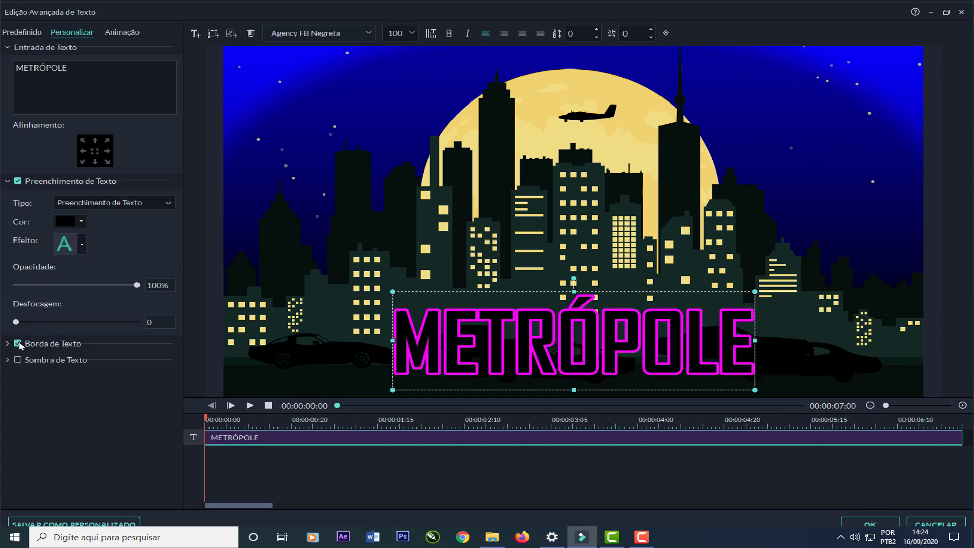
{"action": "left_click", "coordinate": [11, 348]}
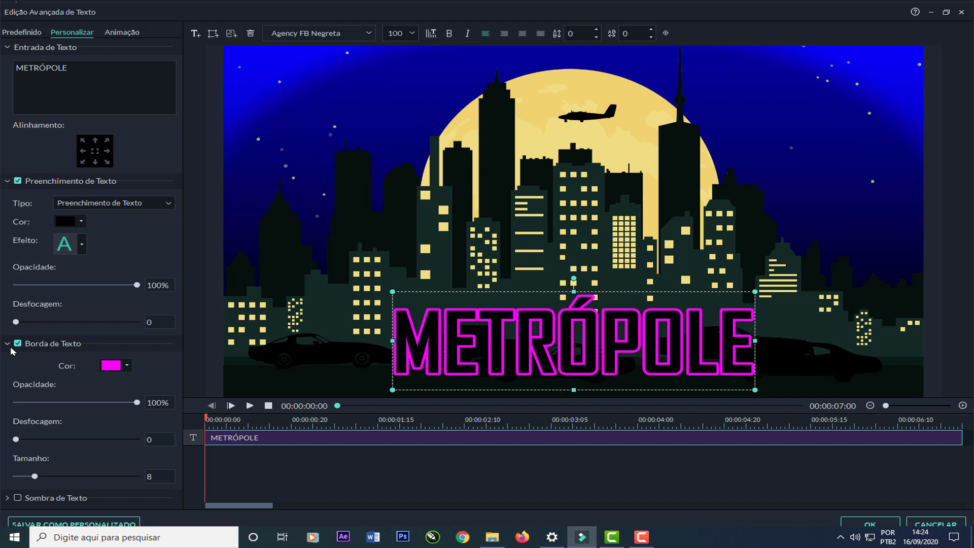
Step: Give the text border the moon's yellow (#eed46d), sampled from the preview, and set the border size to 5
{"action": "left_click", "coordinate": [115, 367]}
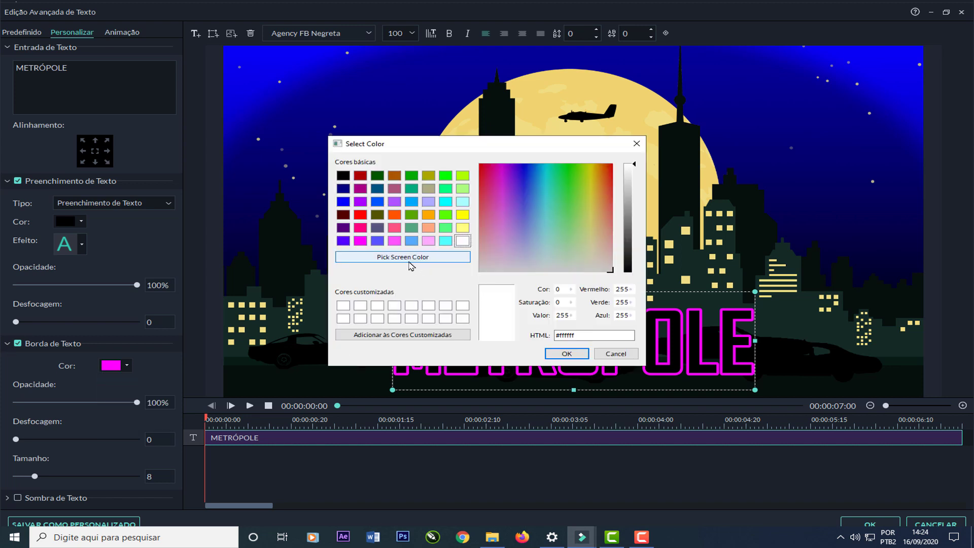
{"action": "left_click", "coordinate": [406, 257]}
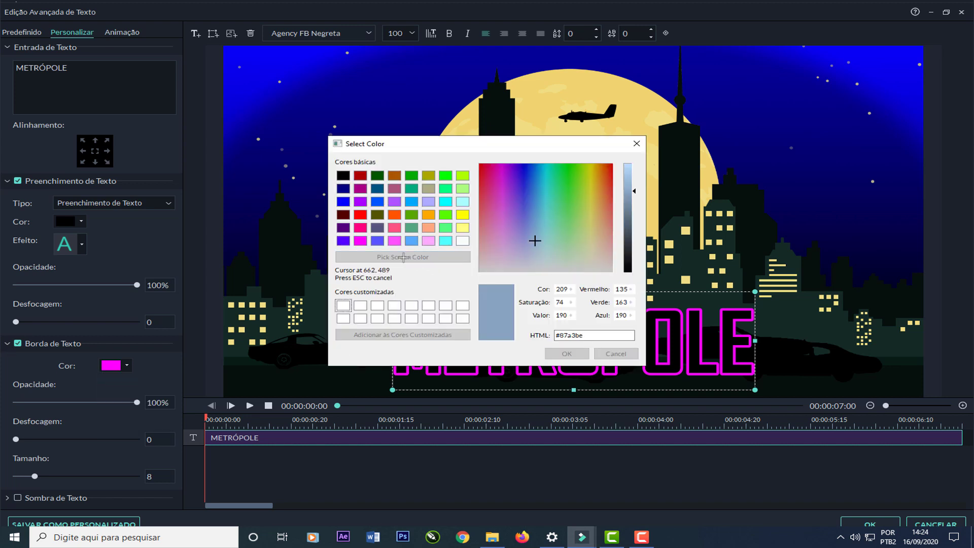
{"action": "left_click", "coordinate": [635, 98]}
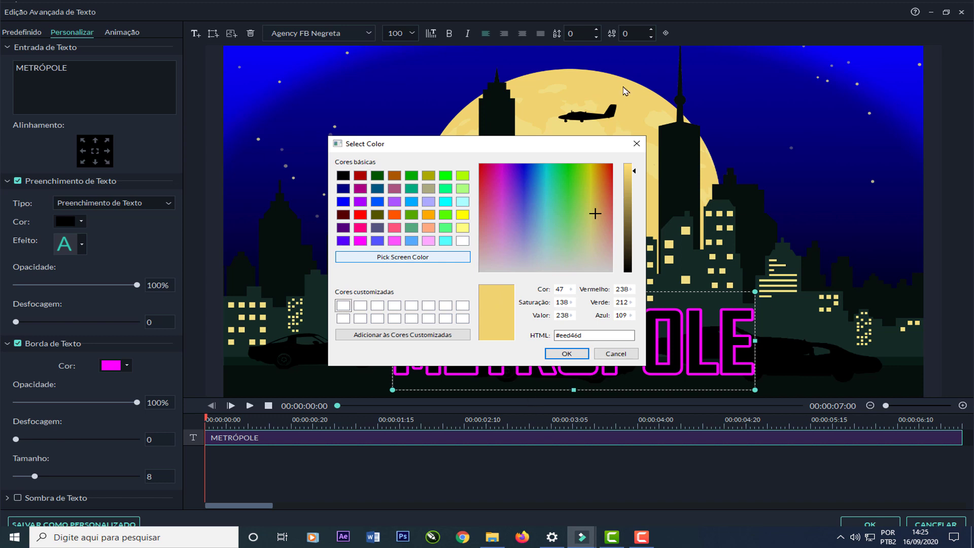
{"action": "left_click", "coordinate": [568, 354]}
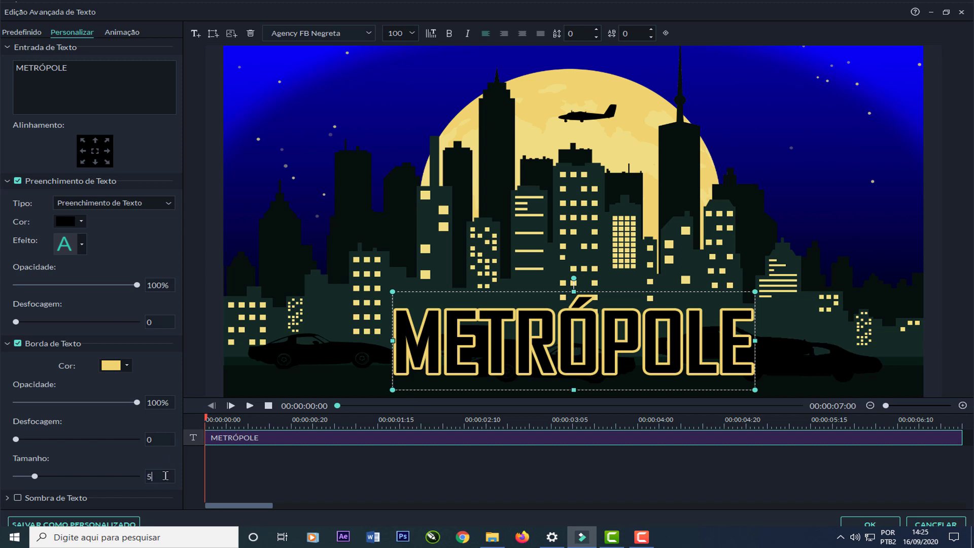
{"action": "left_click", "coordinate": [166, 476]}
{"action": "type", "text": "5"}
{"action": "key", "text": "Return"}
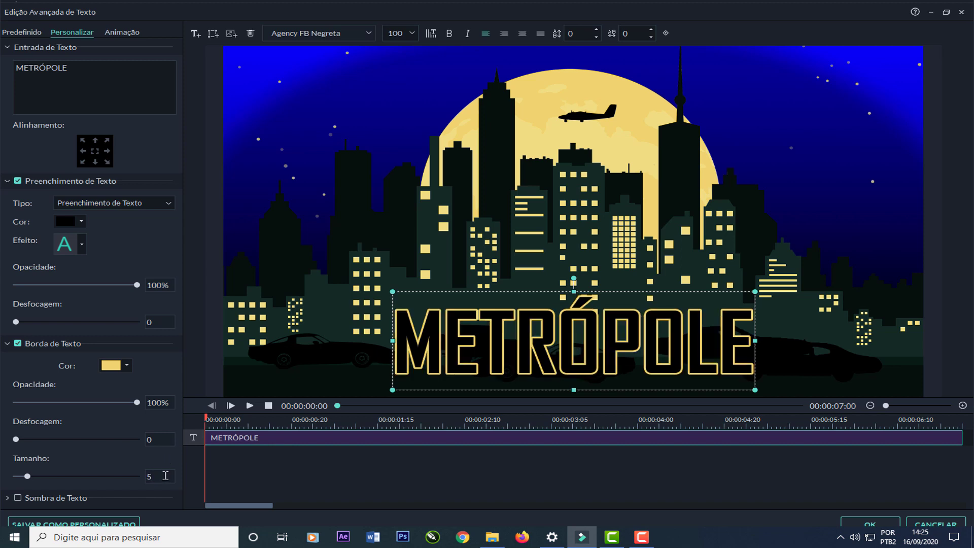
Step: Apply the Virar para Cima 2 animation to the METRÓPOLE title and accept the advanced text edits
{"action": "left_click", "coordinate": [123, 33]}
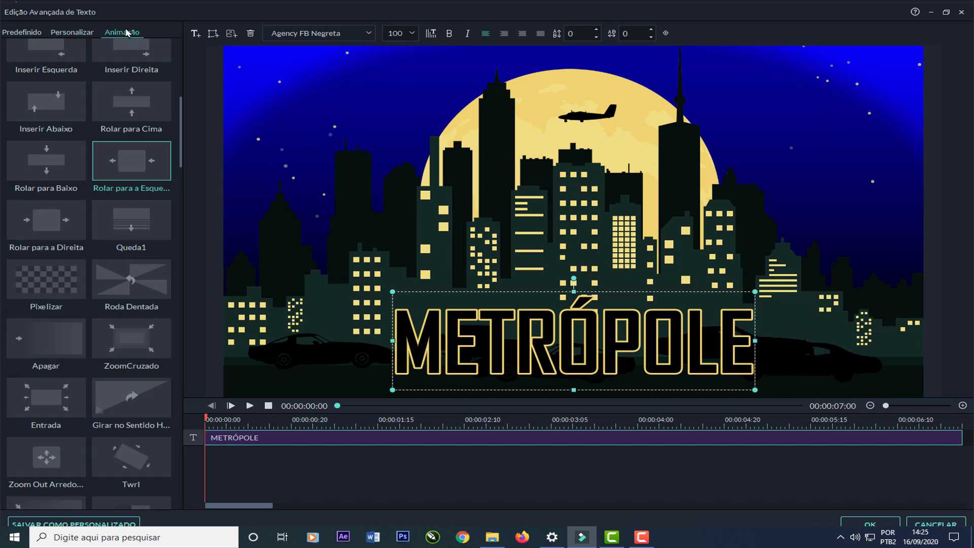
{"action": "left_click_drag", "start_coordinate": [184, 127], "coordinate": [193, 268]}
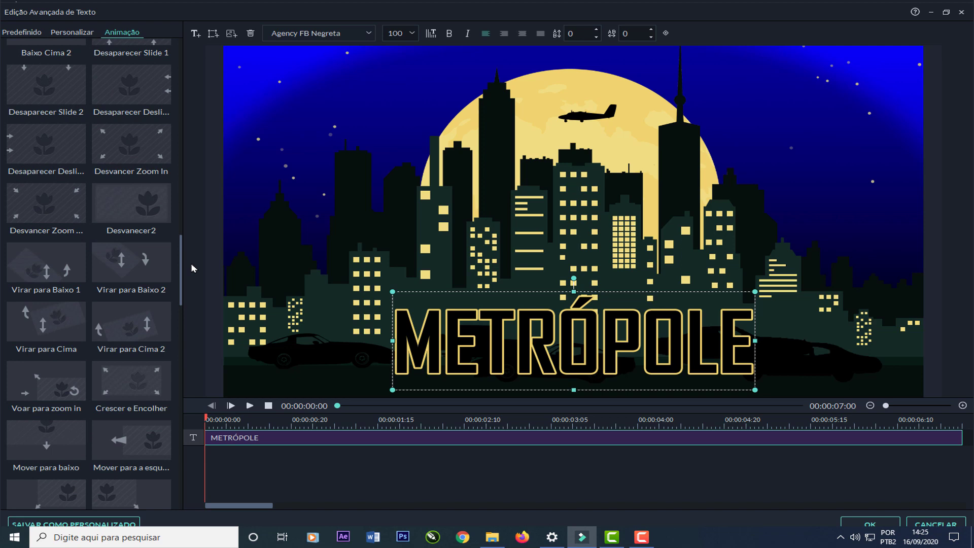
{"action": "left_click", "coordinate": [149, 334]}
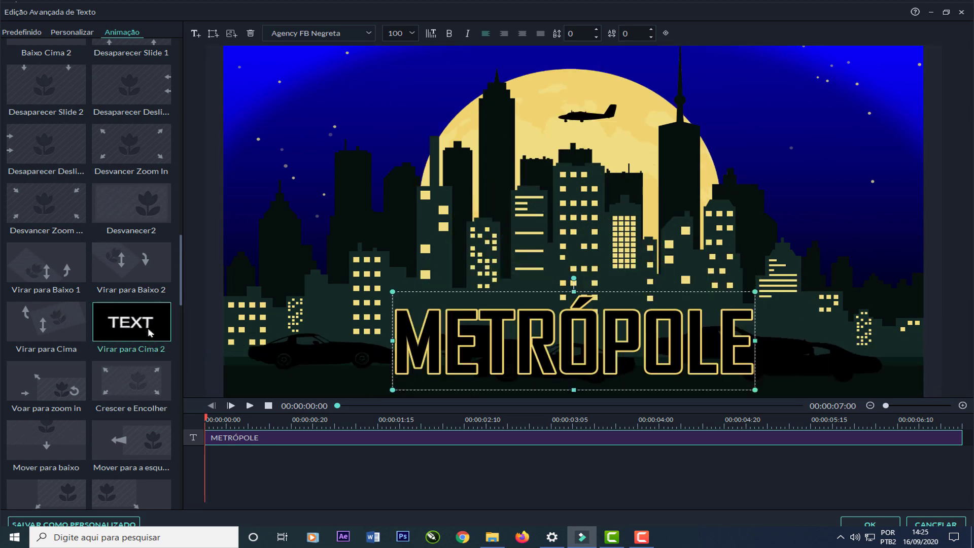
{"action": "left_click", "coordinate": [871, 524]}
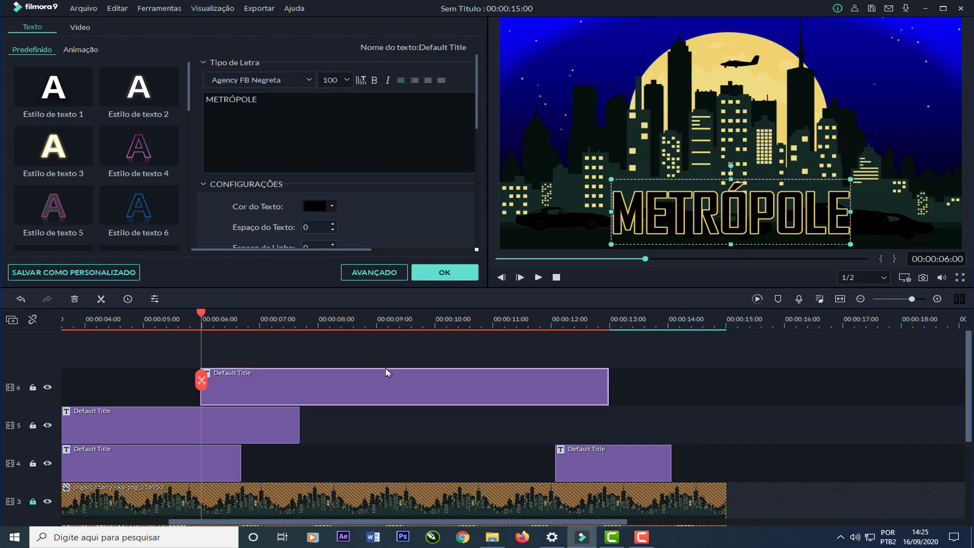
Step: Play the whole scene from the beginning to check the animated title, and close the title settings
{"action": "left_click_drag", "start_coordinate": [201, 316], "coordinate": [34, 321]}
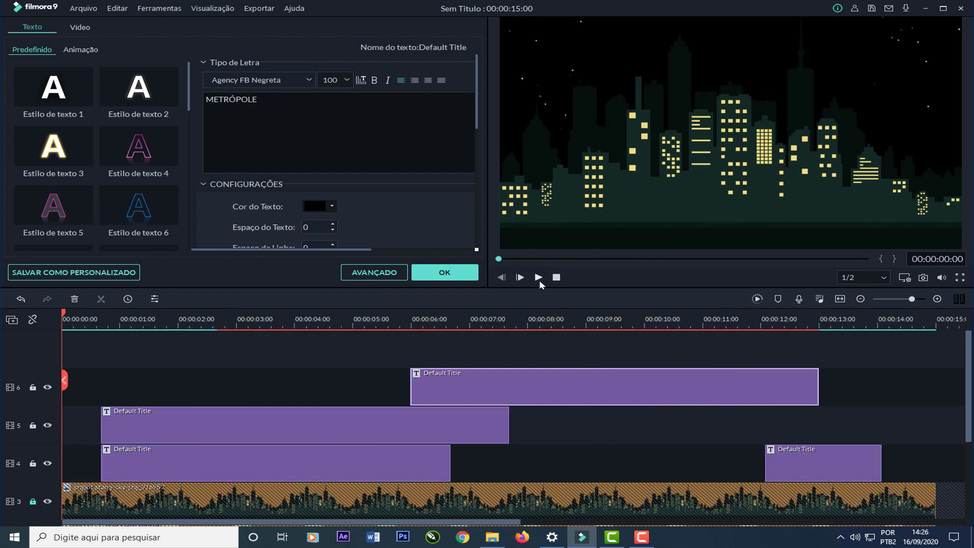
{"action": "left_click", "coordinate": [539, 278]}
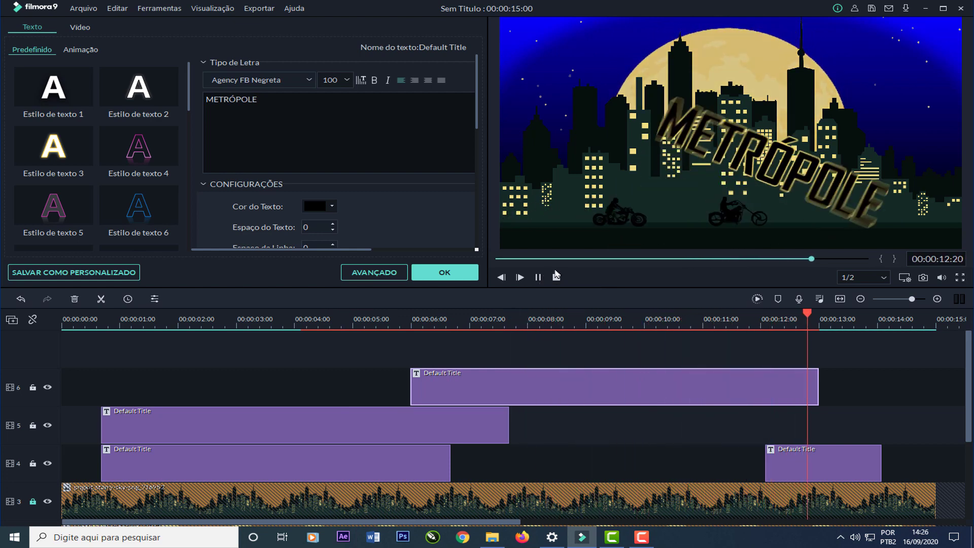
{"action": "left_click", "coordinate": [444, 272]}
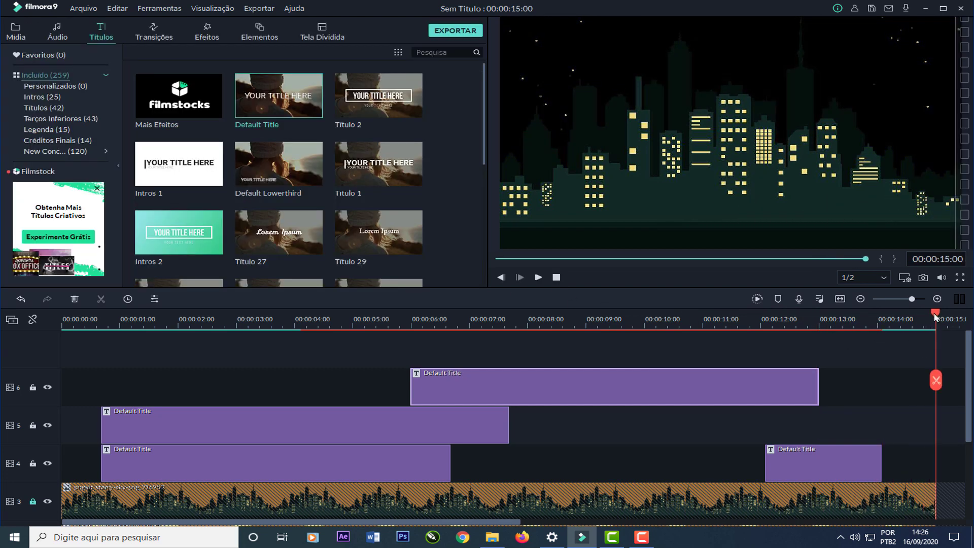
Step: Move the motorcycle title on track 4 so it starts at about 12 seconds 9 frames, as METRÓPOLE leaves the scene
{"action": "left_click_drag", "start_coordinate": [936, 317], "coordinate": [805, 320]}
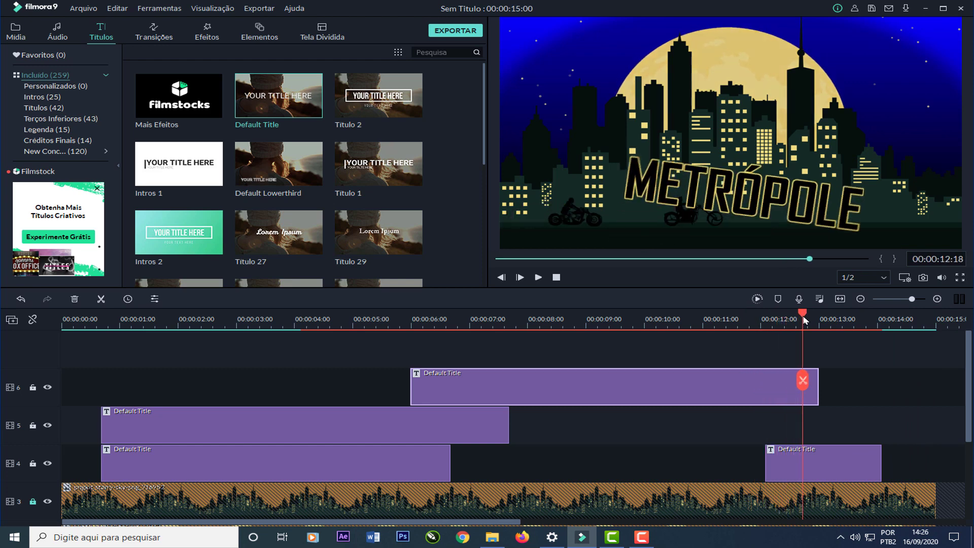
{"action": "left_click_drag", "start_coordinate": [840, 467], "coordinate": [847, 467]}
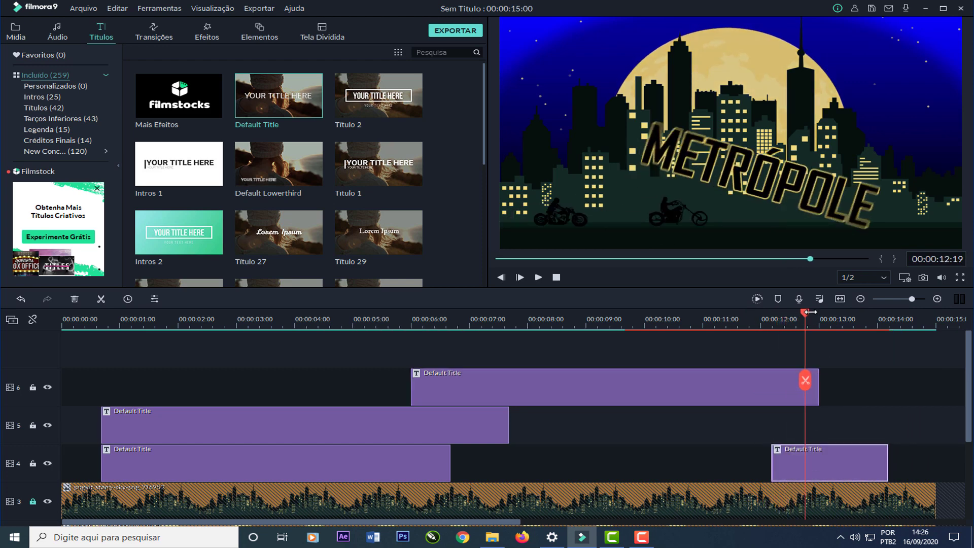
{"action": "left_click_drag", "start_coordinate": [811, 313], "coordinate": [797, 312]}
{"action": "key", "text": "ctrl+equal"}
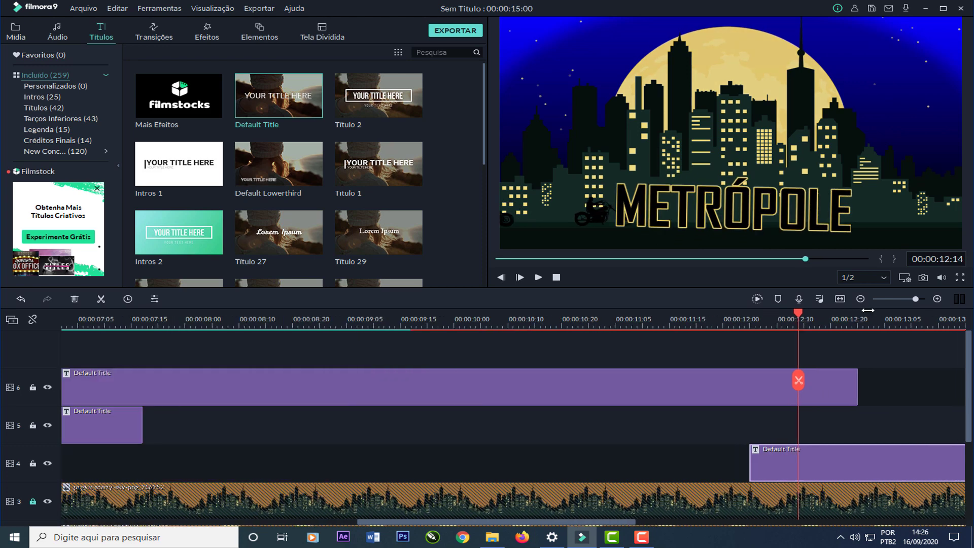
{"action": "left_click_drag", "start_coordinate": [532, 464], "coordinate": [576, 466]}
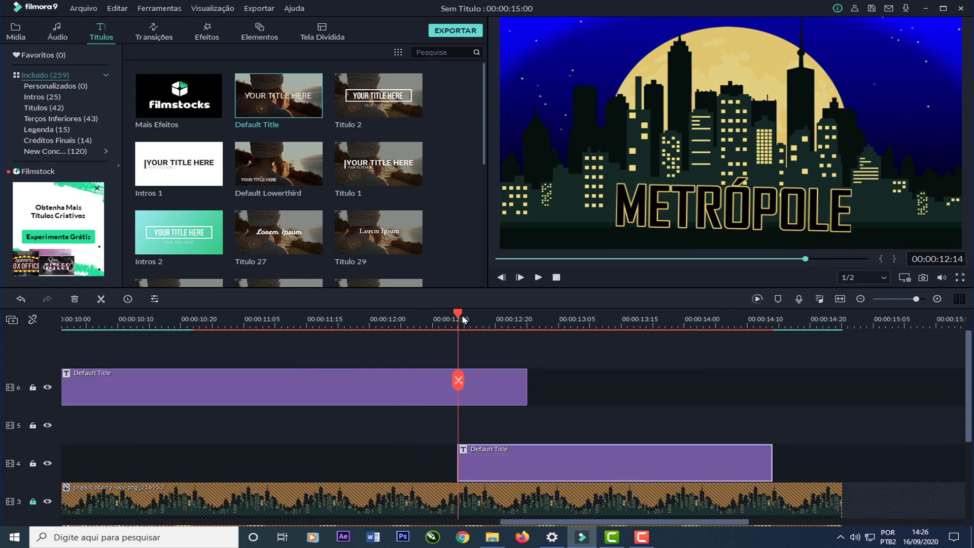
{"action": "left_click_drag", "start_coordinate": [462, 318], "coordinate": [489, 319]}
{"action": "left_click_drag", "start_coordinate": [538, 466], "coordinate": [526, 471]}
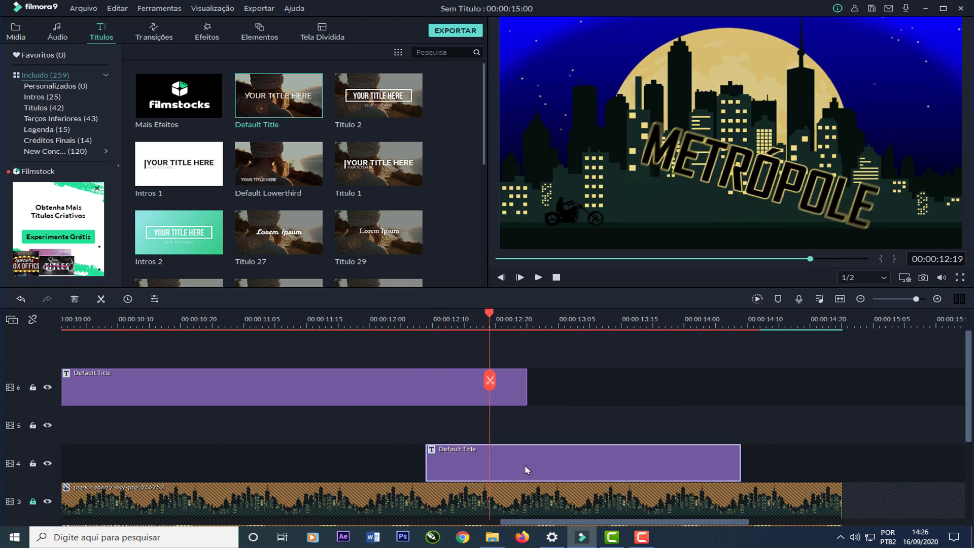
Step: Fit the whole project in the timeline and unlock the skyline and moon tracks (3 and 2)
{"action": "left_click_drag", "start_coordinate": [407, 320], "coordinate": [845, 406]}
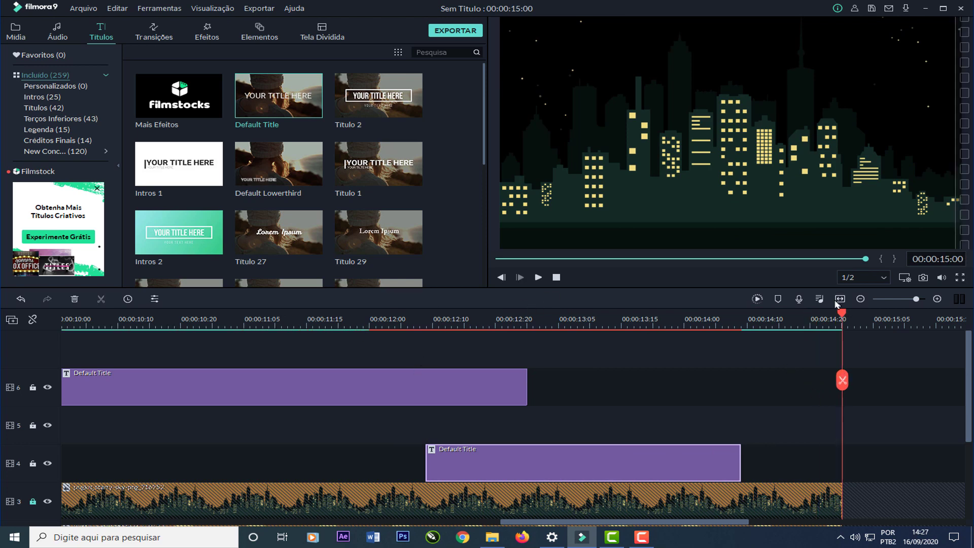
{"action": "key", "text": "shift+z"}
{"action": "scroll", "coordinate": [118, 489], "scroll_direction": "down", "scroll_amount": 3}
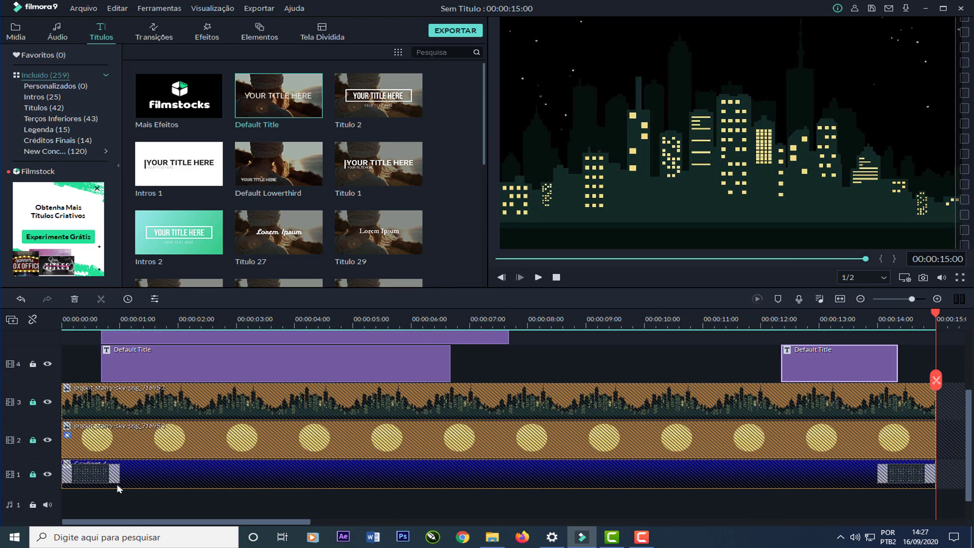
{"action": "left_click", "coordinate": [33, 402]}
{"action": "left_click", "coordinate": [33, 440]}
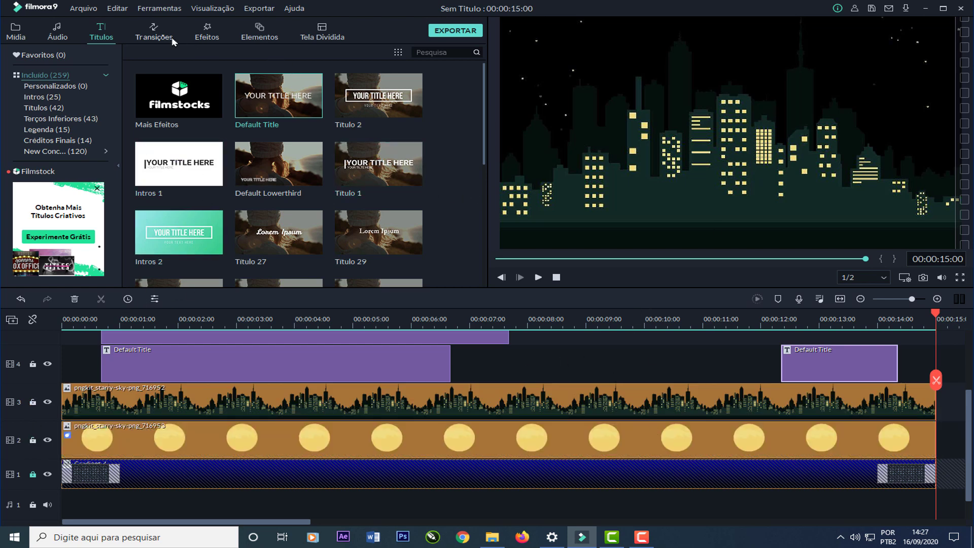
Step: Add the Desvanecer transition to both the start and the end of the skyline clip on track 3
{"action": "left_click", "coordinate": [154, 33]}
{"action": "left_click_drag", "start_coordinate": [378, 96], "coordinate": [71, 416]}
{"action": "left_click_drag", "start_coordinate": [366, 131], "coordinate": [907, 399]}
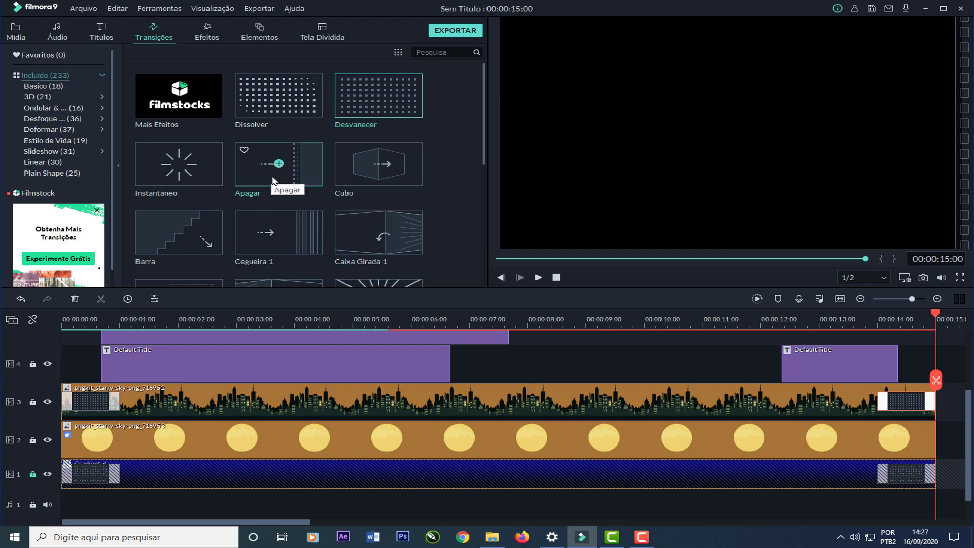
Step: Place Dixie_Outlandish_Sting on audio track 1 and EFEITO SONORO HELICOPTERO on audio track 2, both starting at 0 seconds
{"action": "left_click", "coordinate": [16, 31]}
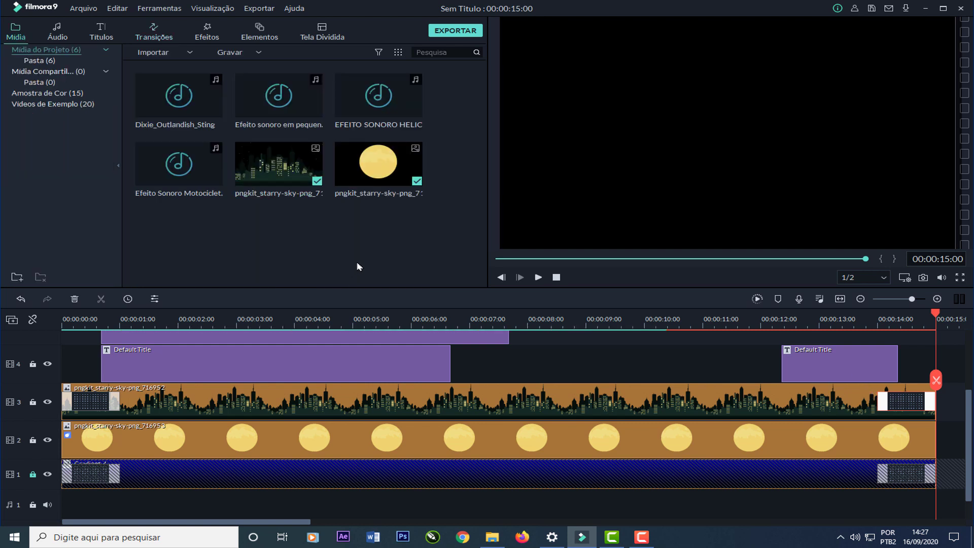
{"action": "left_click_drag", "start_coordinate": [177, 99], "coordinate": [76, 502]}
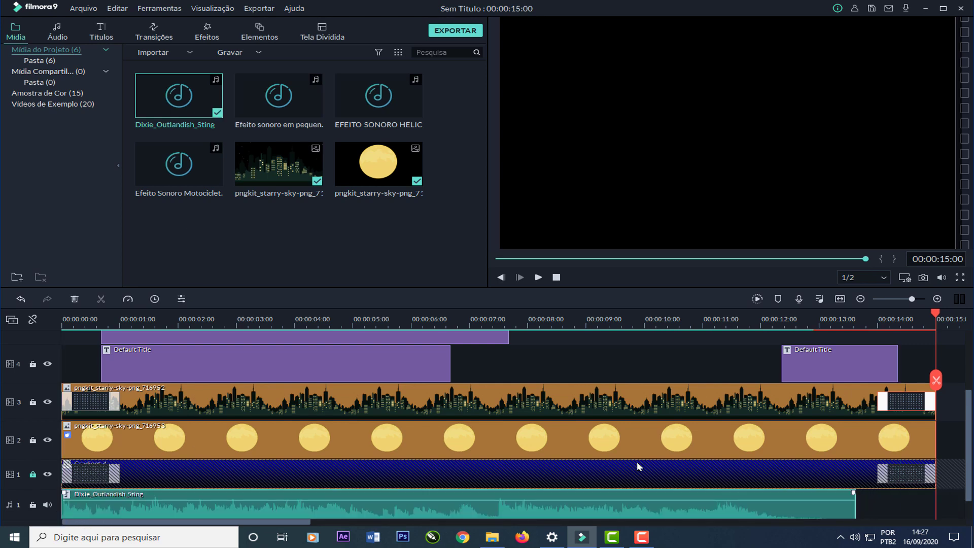
{"action": "left_click_drag", "start_coordinate": [969, 417], "coordinate": [969, 448]}
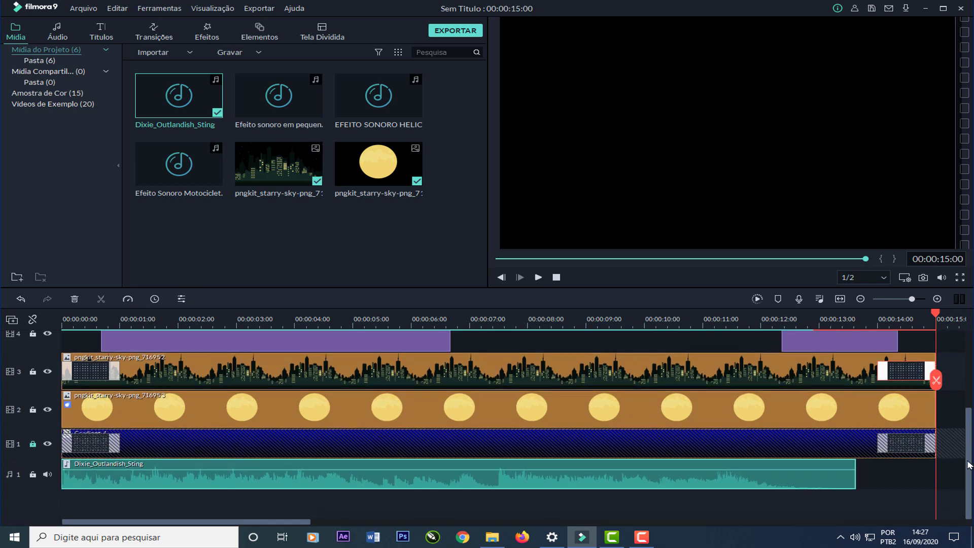
{"action": "left_click_drag", "start_coordinate": [378, 96], "coordinate": [213, 505]}
{"action": "left_click_drag", "start_coordinate": [970, 495], "coordinate": [969, 505]}
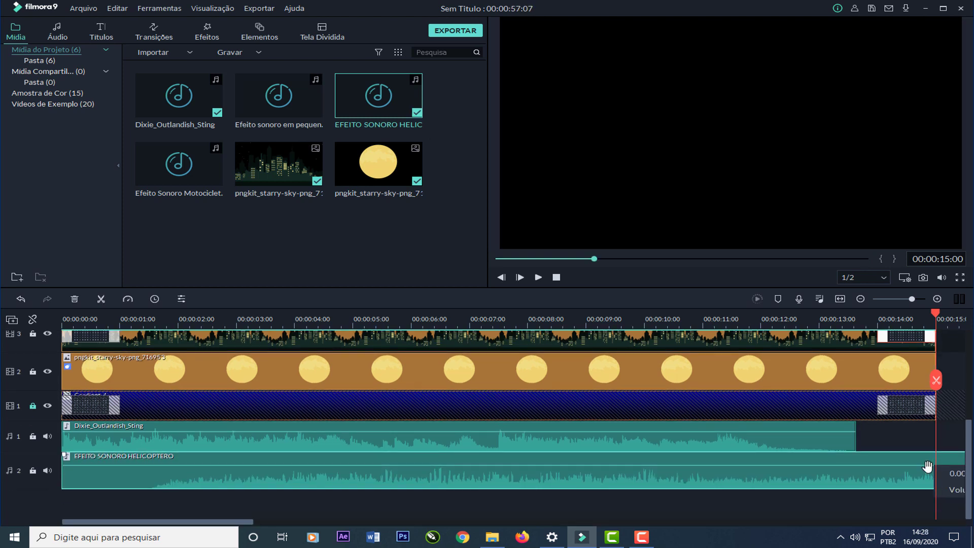
Step: Split the EFEITO SONORO HELICOPTERO clip on audio track 2 at 15 seconds and delete the excess after the cut
{"action": "left_click", "coordinate": [111, 301]}
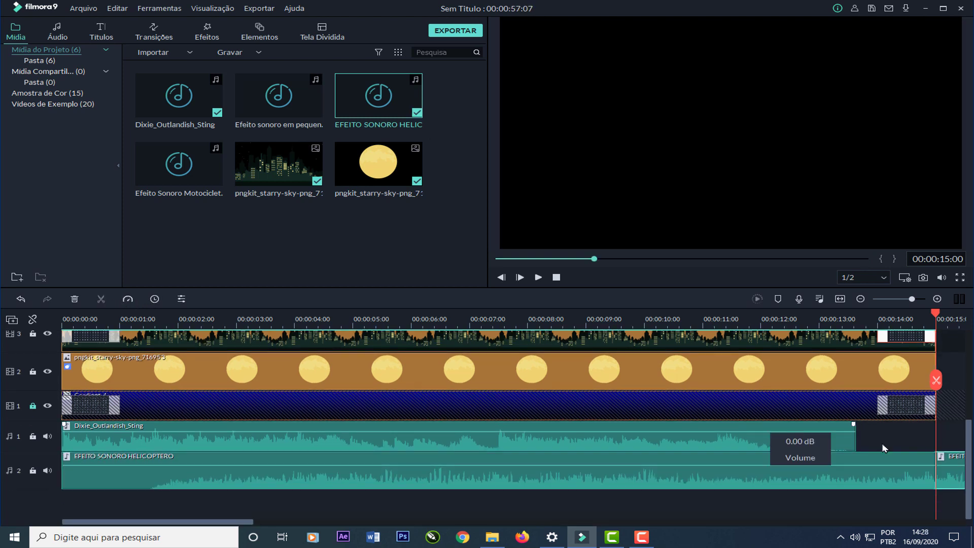
{"action": "left_click", "coordinate": [955, 481]}
{"action": "key", "text": "Delete"}
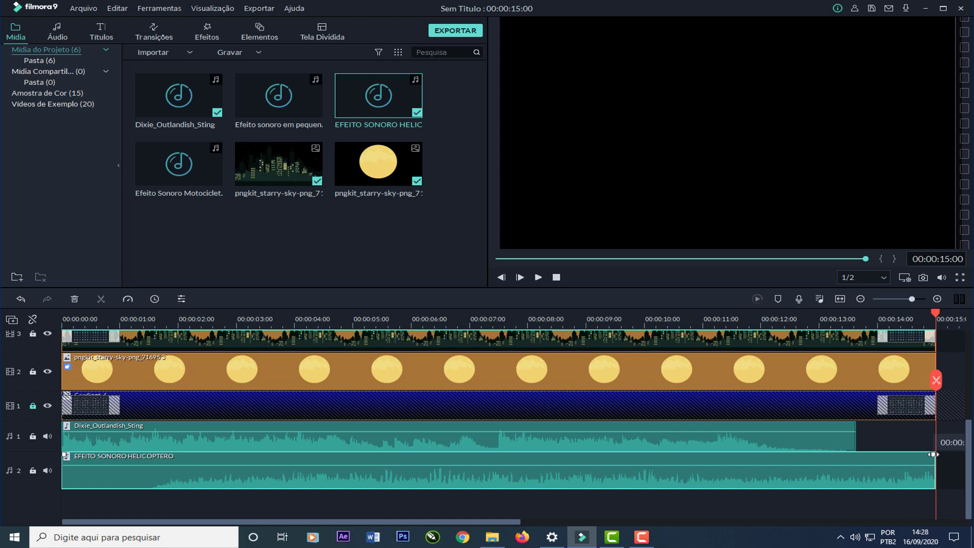
Step: Shorten the helicopter sound clip to end at about 9.3 seconds, with a fade-out starting at about 4.8 seconds
{"action": "left_click_drag", "start_coordinate": [934, 469], "coordinate": [489, 466]}
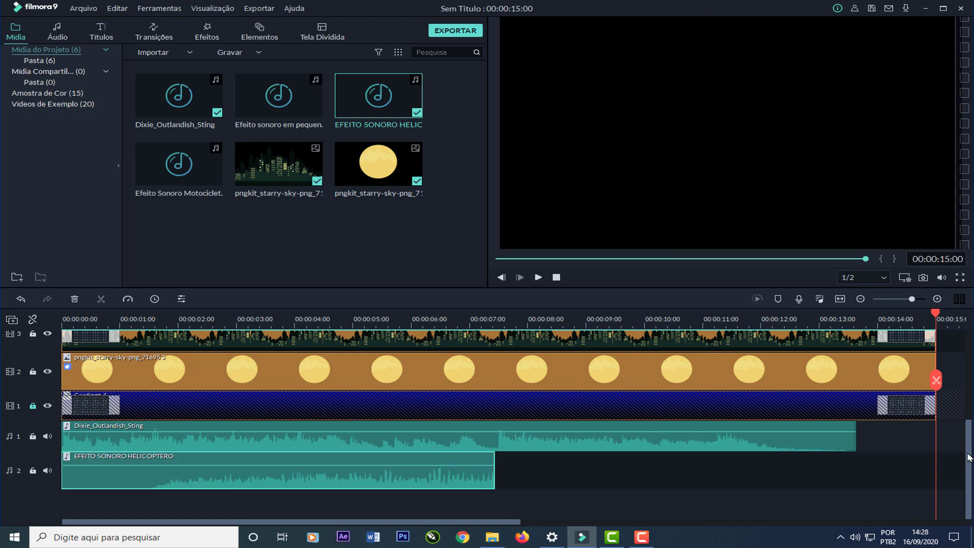
{"action": "mouse_move", "coordinate": [970, 457]}
{"action": "left_mouse_down"}
{"action": "mouse_move", "coordinate": [969, 396]}
{"action": "mouse_move", "coordinate": [971, 446]}
{"action": "left_mouse_up"}
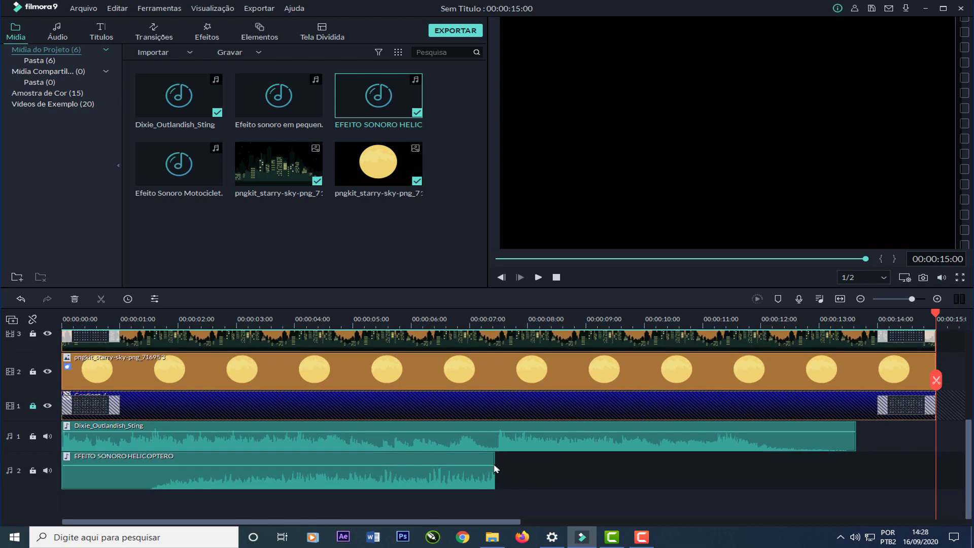
{"action": "left_click", "coordinate": [492, 474]}
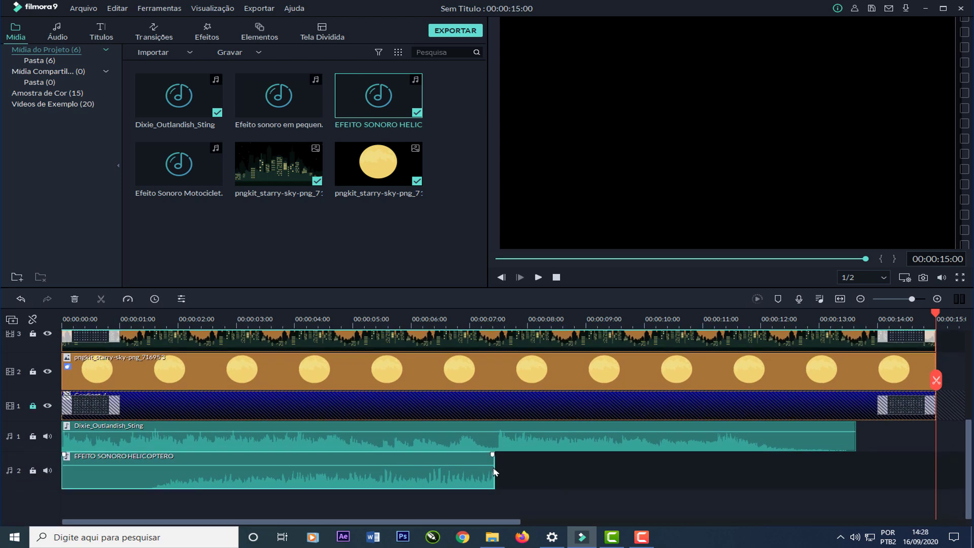
{"action": "left_click_drag", "start_coordinate": [494, 466], "coordinate": [340, 450]}
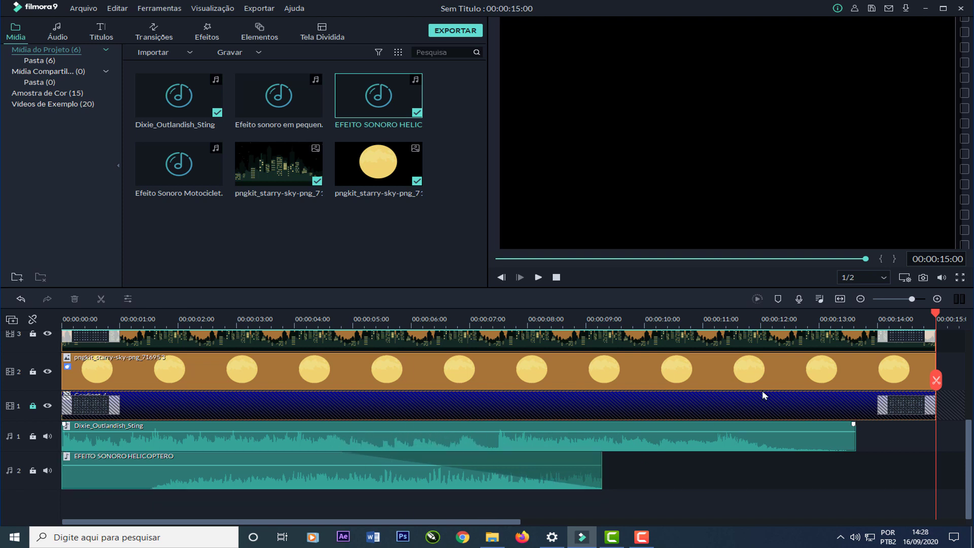
Step: Place Efeito Sonoro Motocicleta passando on audio track 2 from about 11.9 seconds so it ends at 15 seconds
{"action": "left_click_drag", "start_coordinate": [178, 163], "coordinate": [743, 479]}
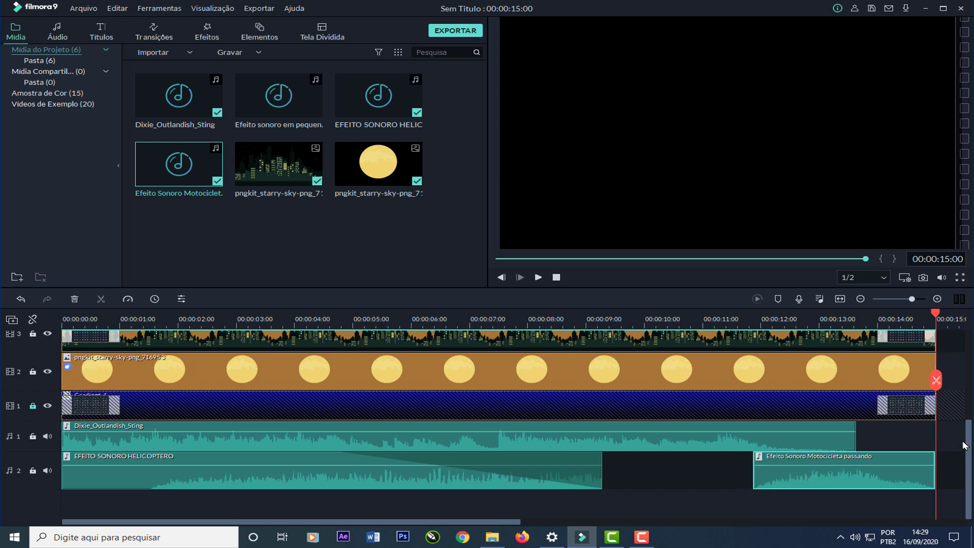
{"action": "mouse_move", "coordinate": [969, 437]}
{"action": "left_mouse_down"}
{"action": "mouse_move", "coordinate": [968, 395]}
{"action": "mouse_move", "coordinate": [969, 444]}
{"action": "left_mouse_up"}
{"action": "left_click", "coordinate": [830, 366]}
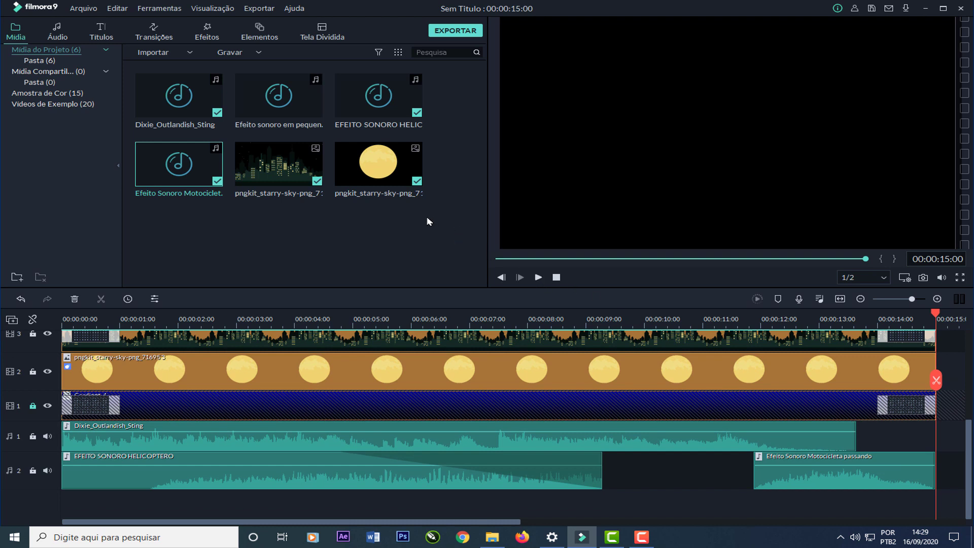
Step: Place the Efeito sonoro em pequena cidade sound on audio track 3 from 0 seconds, cutting off everything after 15 seconds
{"action": "left_click_drag", "start_coordinate": [285, 89], "coordinate": [63, 497]}
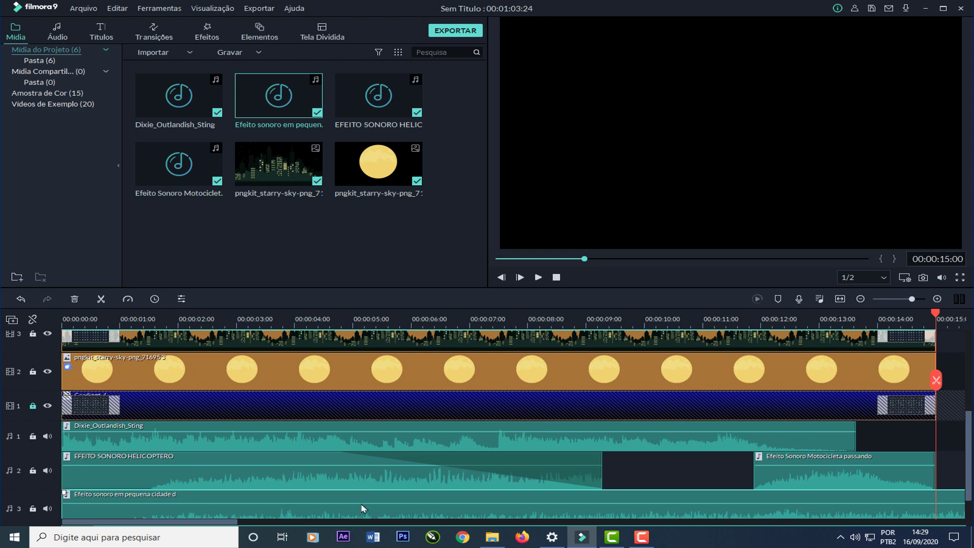
{"action": "left_click", "coordinate": [101, 301]}
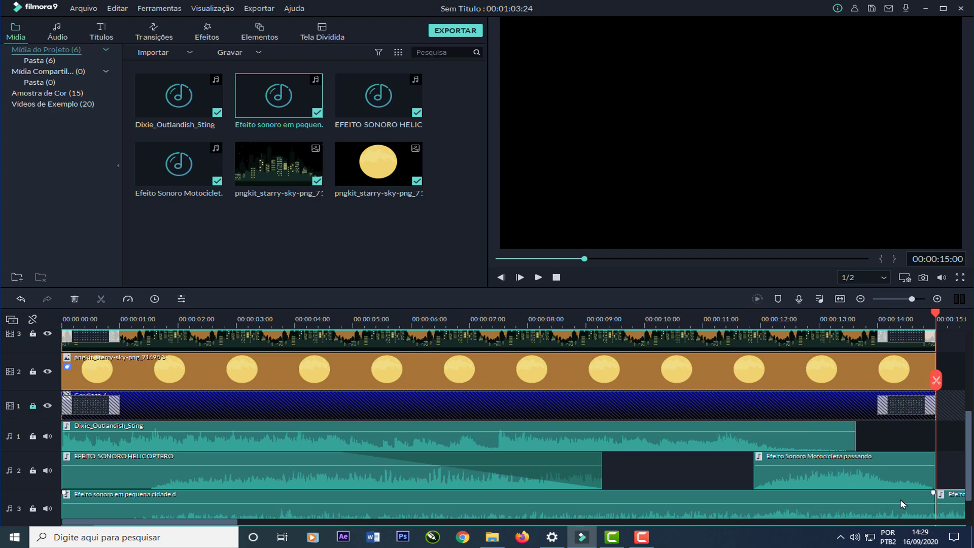
{"action": "key", "text": "Delete"}
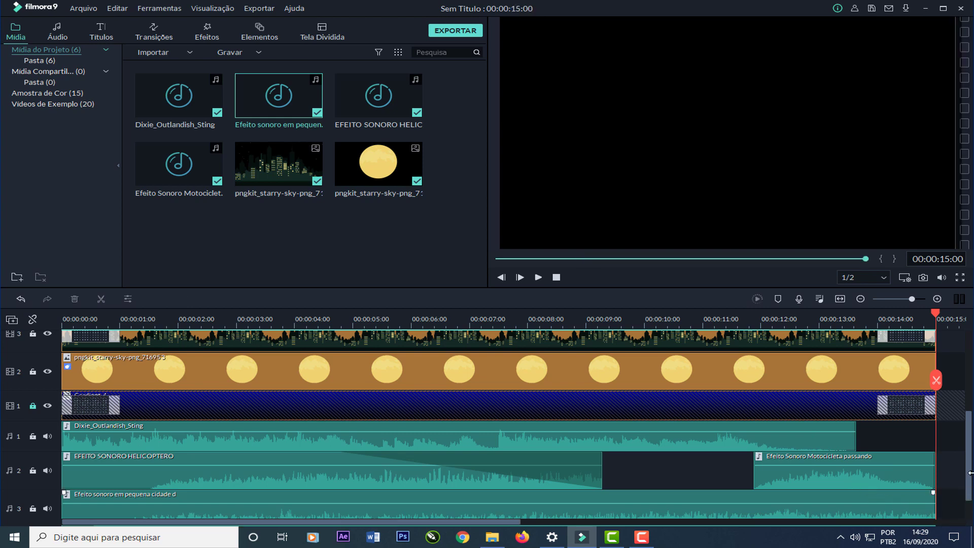
Step: Add a fade-out to the city sound on audio track 3, running from about 9.7 seconds to its end
{"action": "scroll", "coordinate": [970, 480], "scroll_direction": "down", "scroll_amount": 2}
{"action": "left_click", "coordinate": [934, 482]}
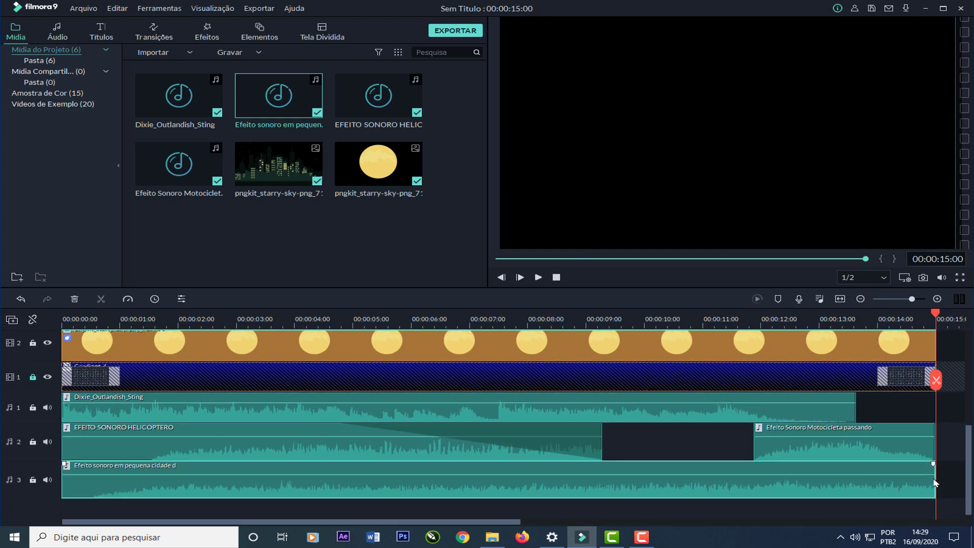
{"action": "left_click_drag", "start_coordinate": [935, 466], "coordinate": [629, 463]}
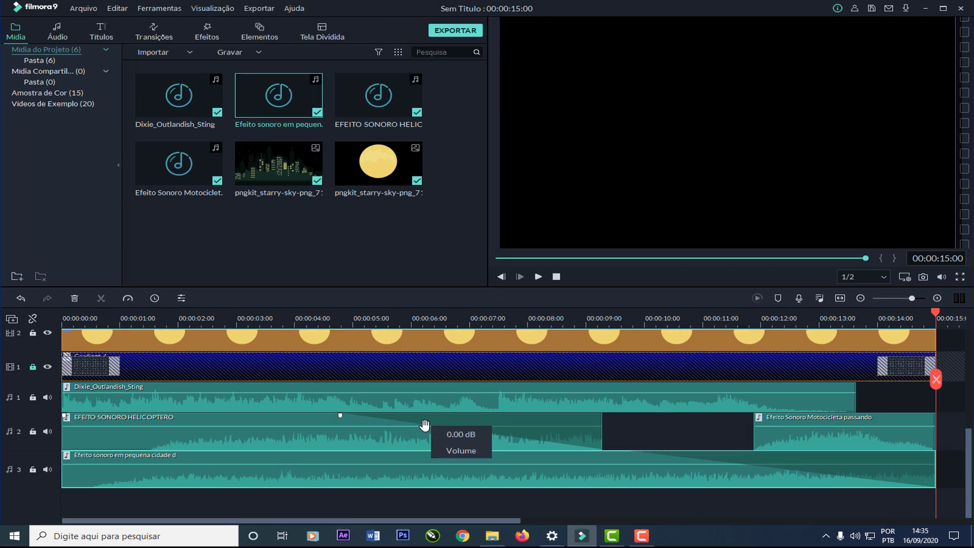
Step: Lower the volume of the helicopter sound on audio track 2 and play the project from the start
{"action": "left_click_drag", "start_coordinate": [425, 427], "coordinate": [425, 429]}
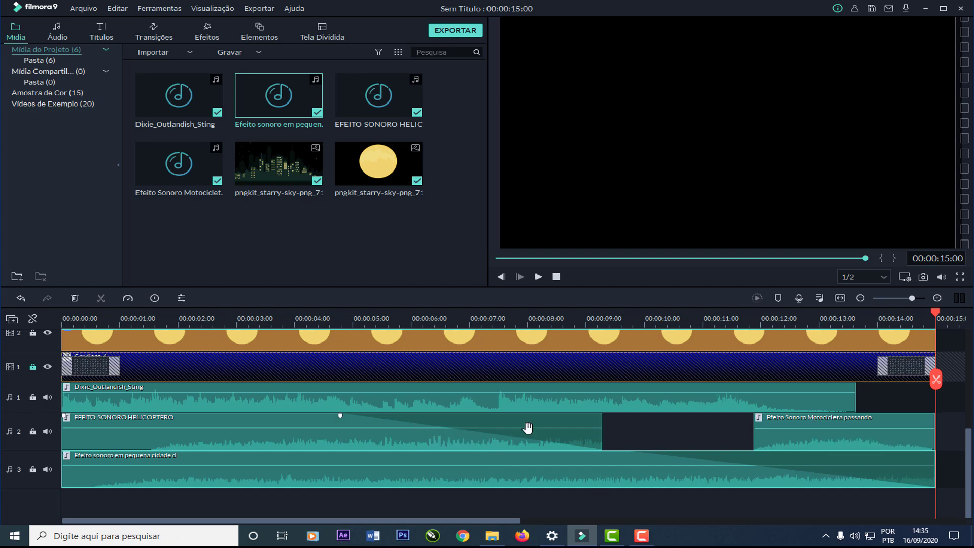
{"action": "left_click", "coordinate": [557, 277]}
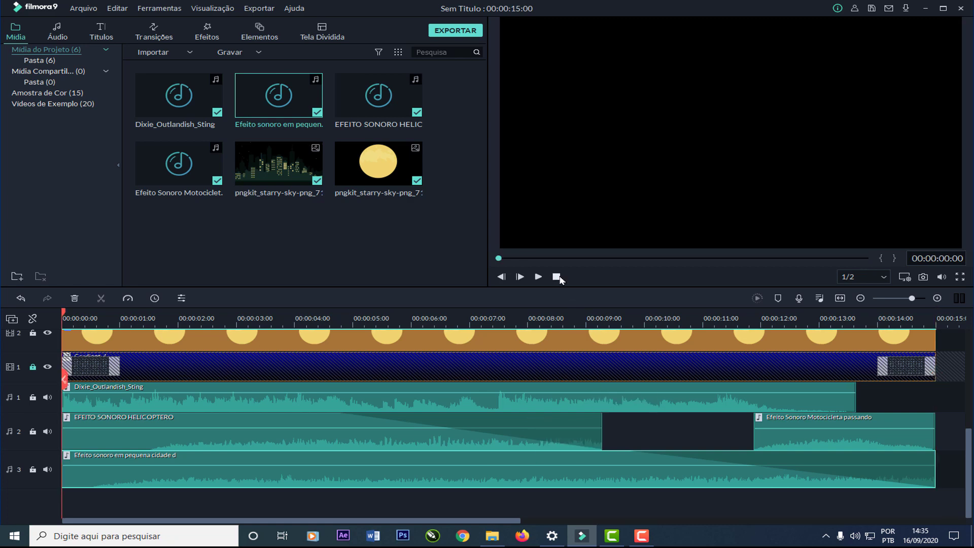
{"action": "left_click", "coordinate": [539, 276]}
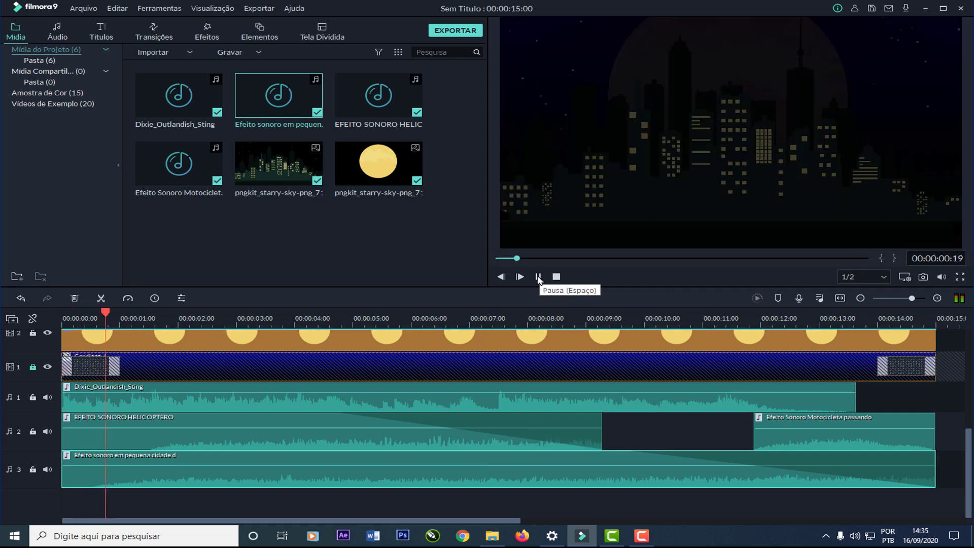